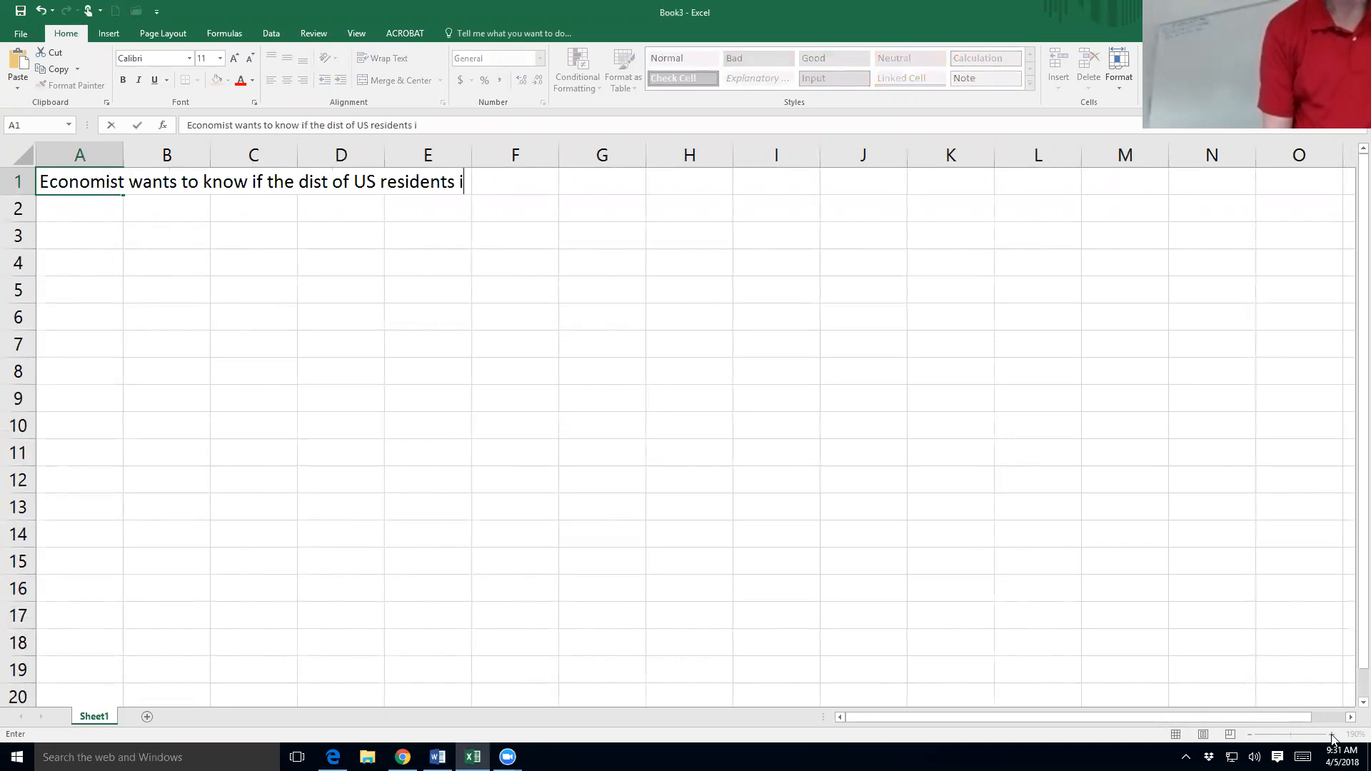
Step: Finish the A1 question with "is same in 2000 as today." and enter "In 2000, 19% in West" in A2
text(00 as today.)
key(Return)
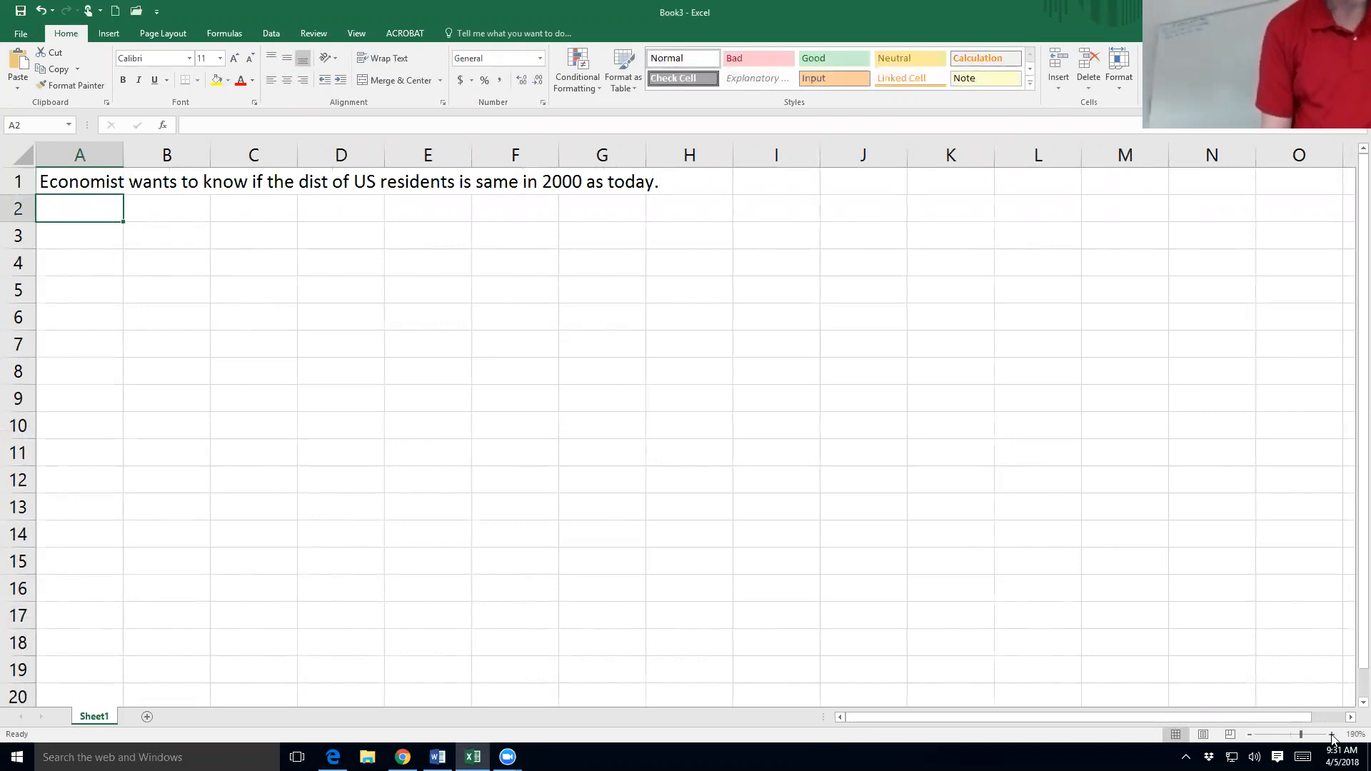
text(In 2000)
text(, 19)
text(% in Ea)
key(BackSpace)
key(BackSpace)
text(West)
key(Return)
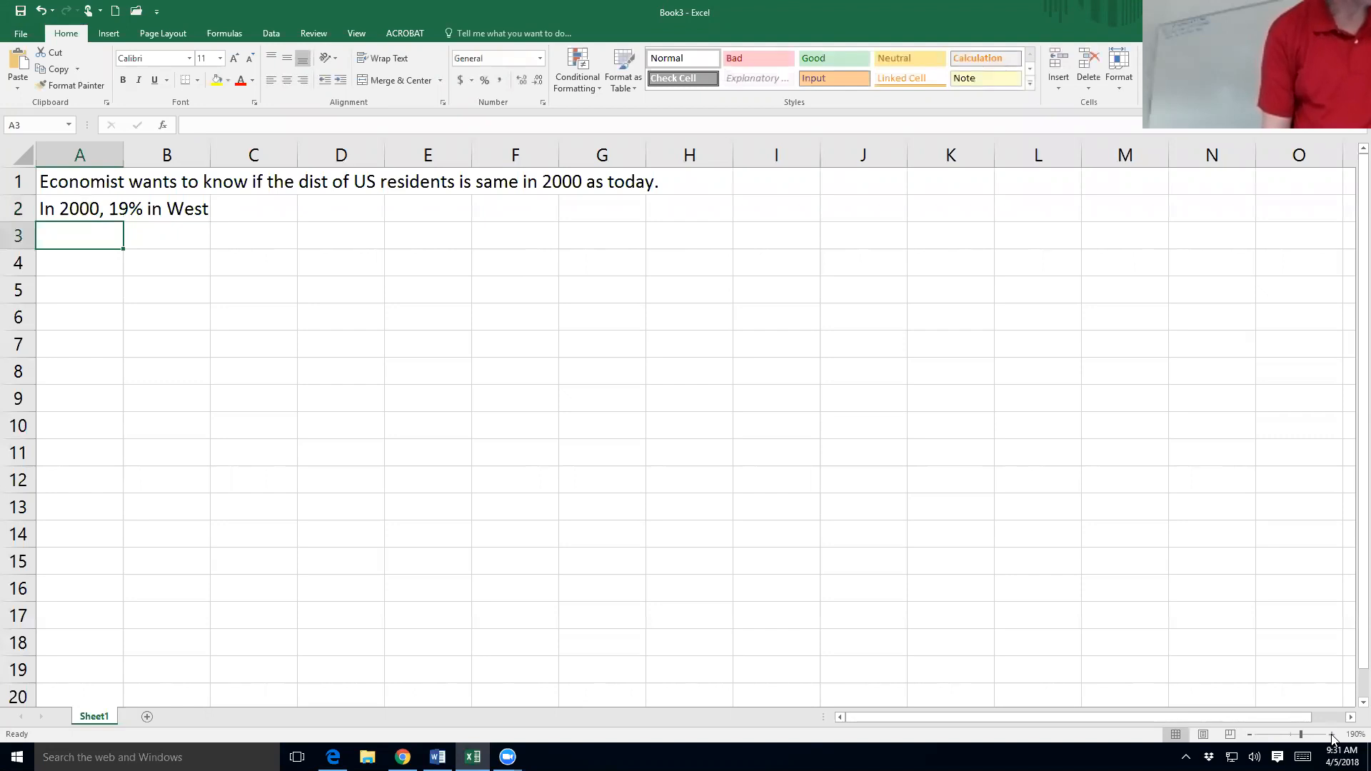
Step: List the remaining regional shares in A3:A5 as "22.9% in Midwest", "35.6% is South" and "22.5% in West"
text(22.)
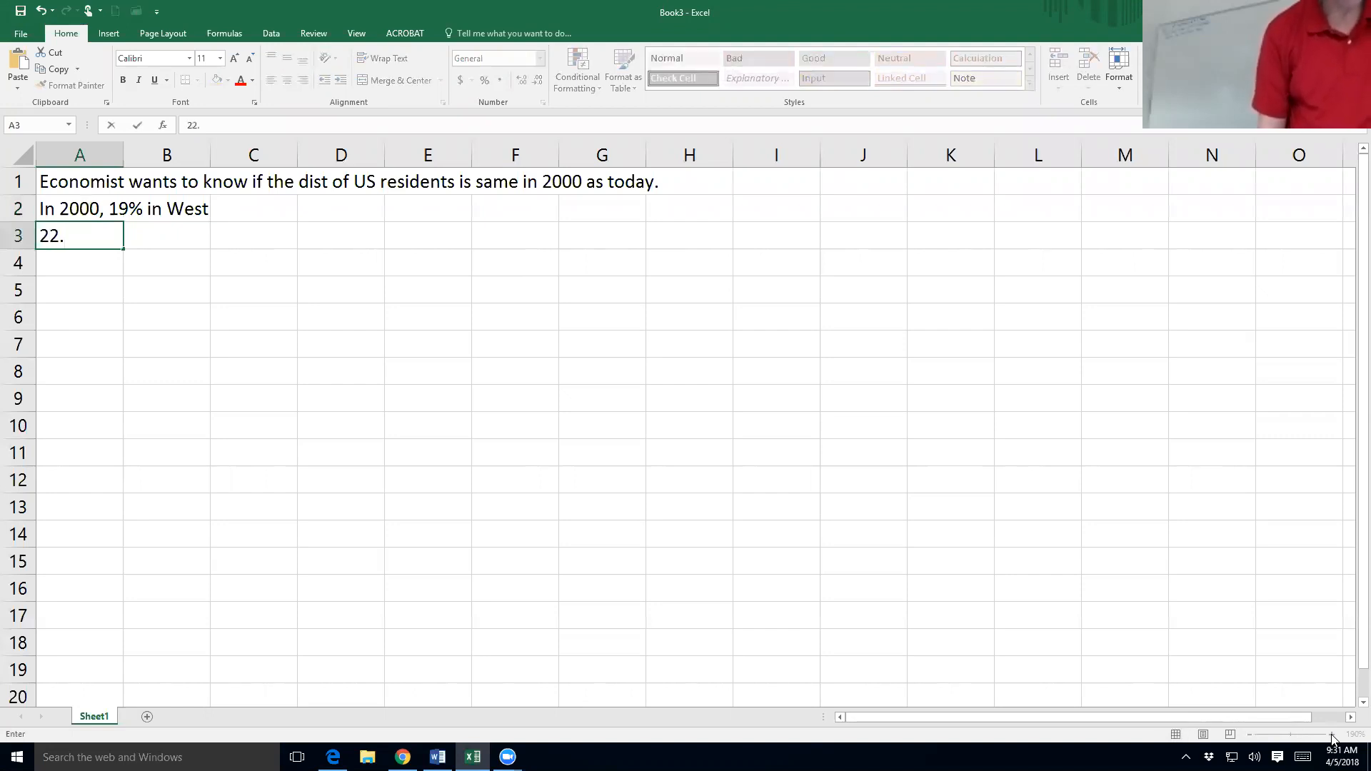
text(9% in Midwes)
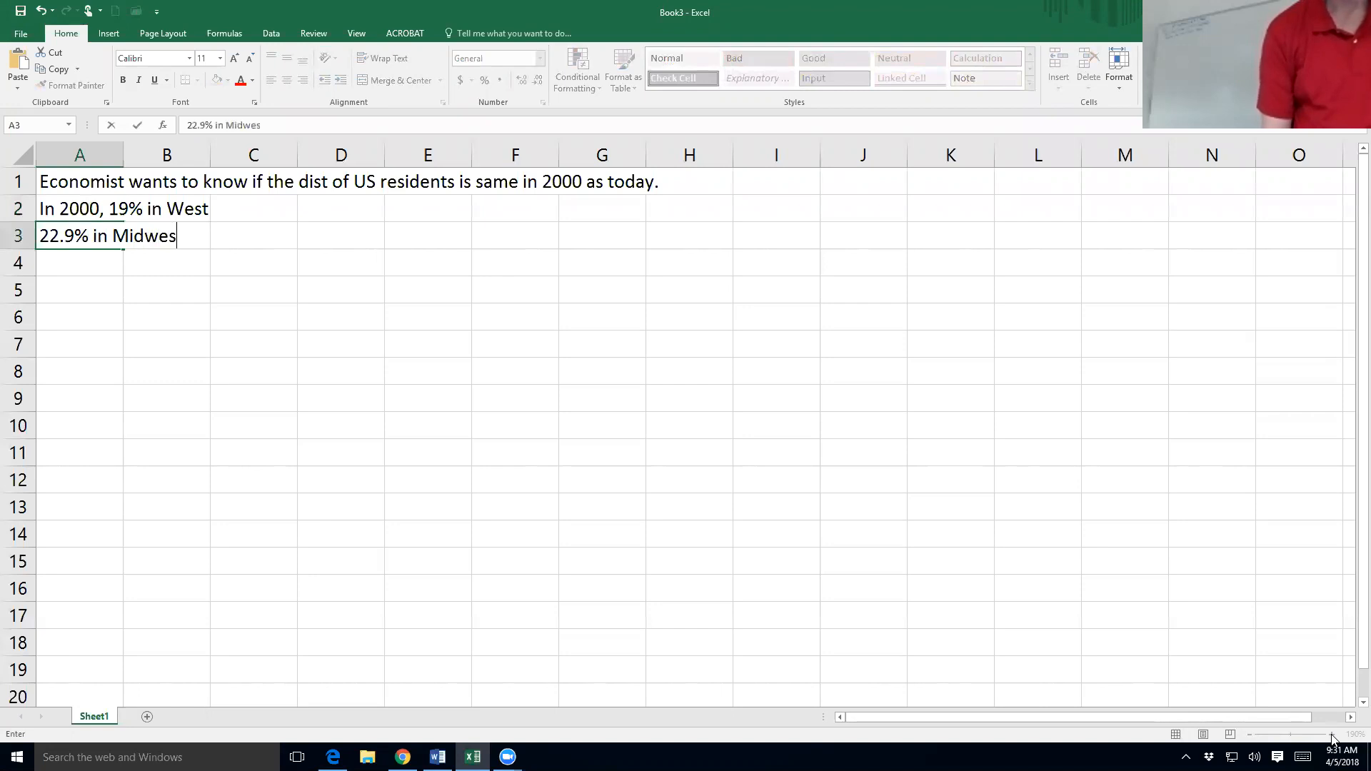
text(t)
key(Return)
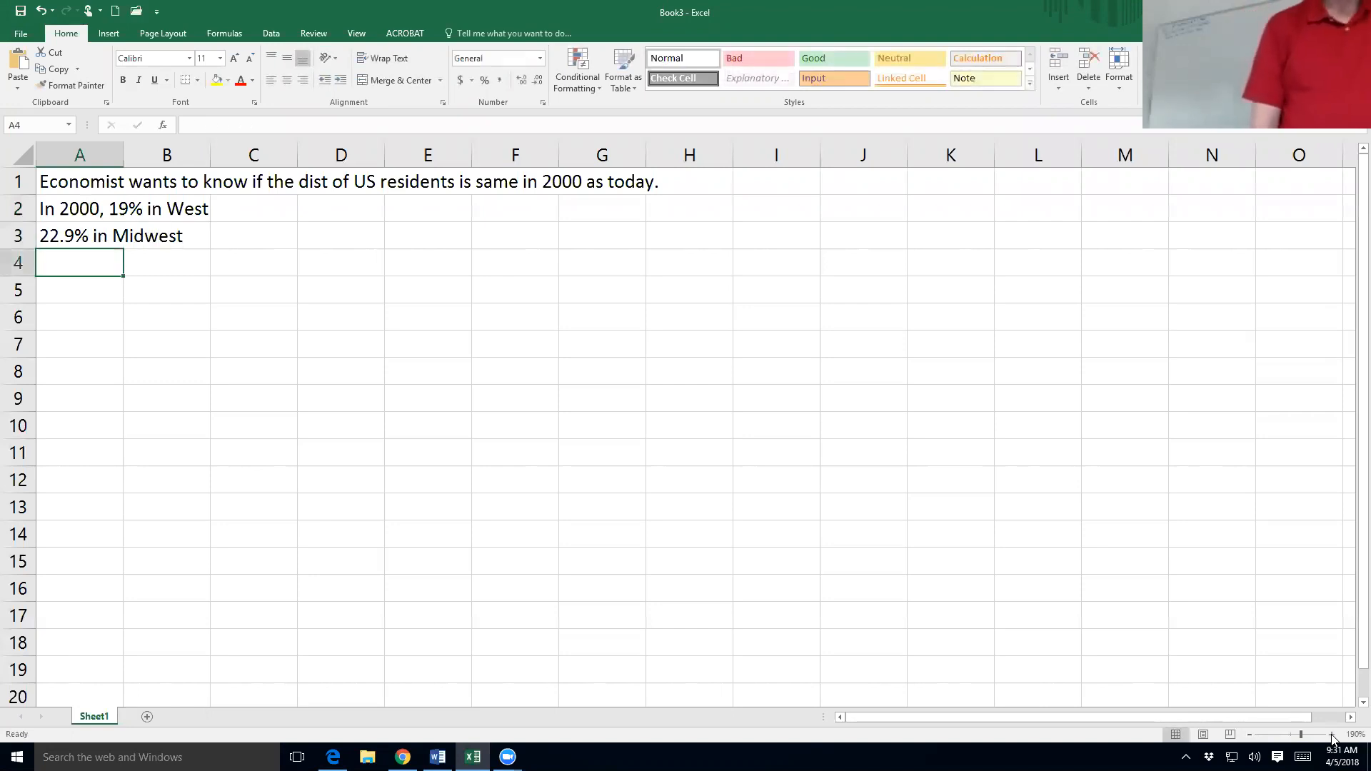
text(35.6)
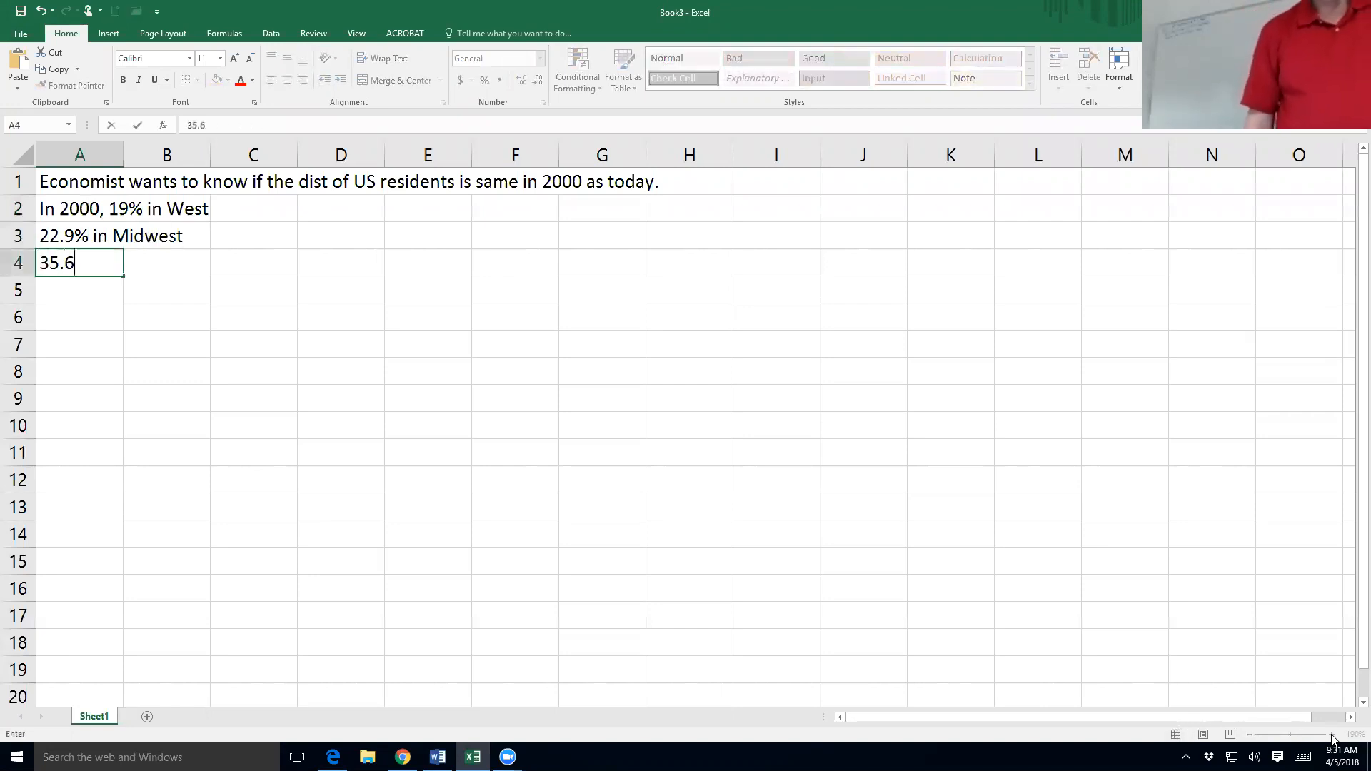
text(% i)
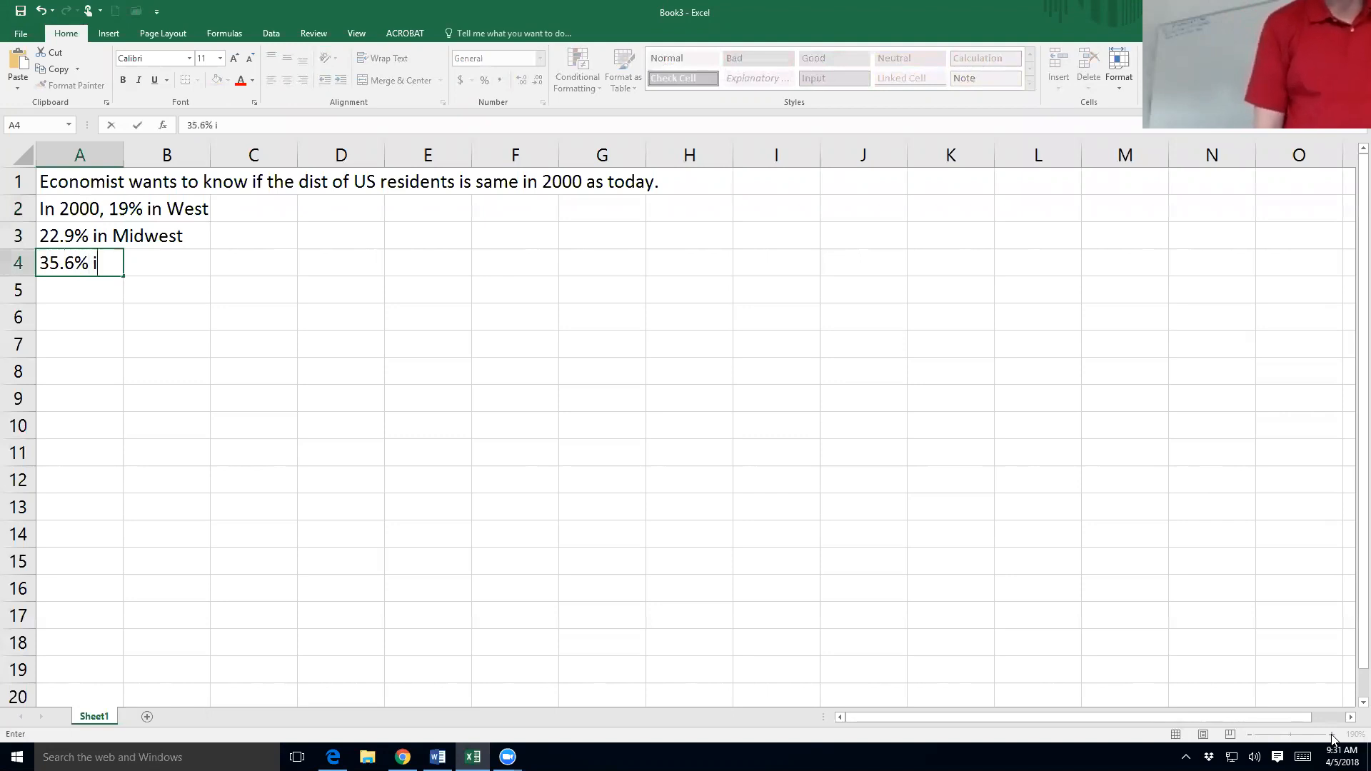
text(s South)
key(Return)
text(22.)
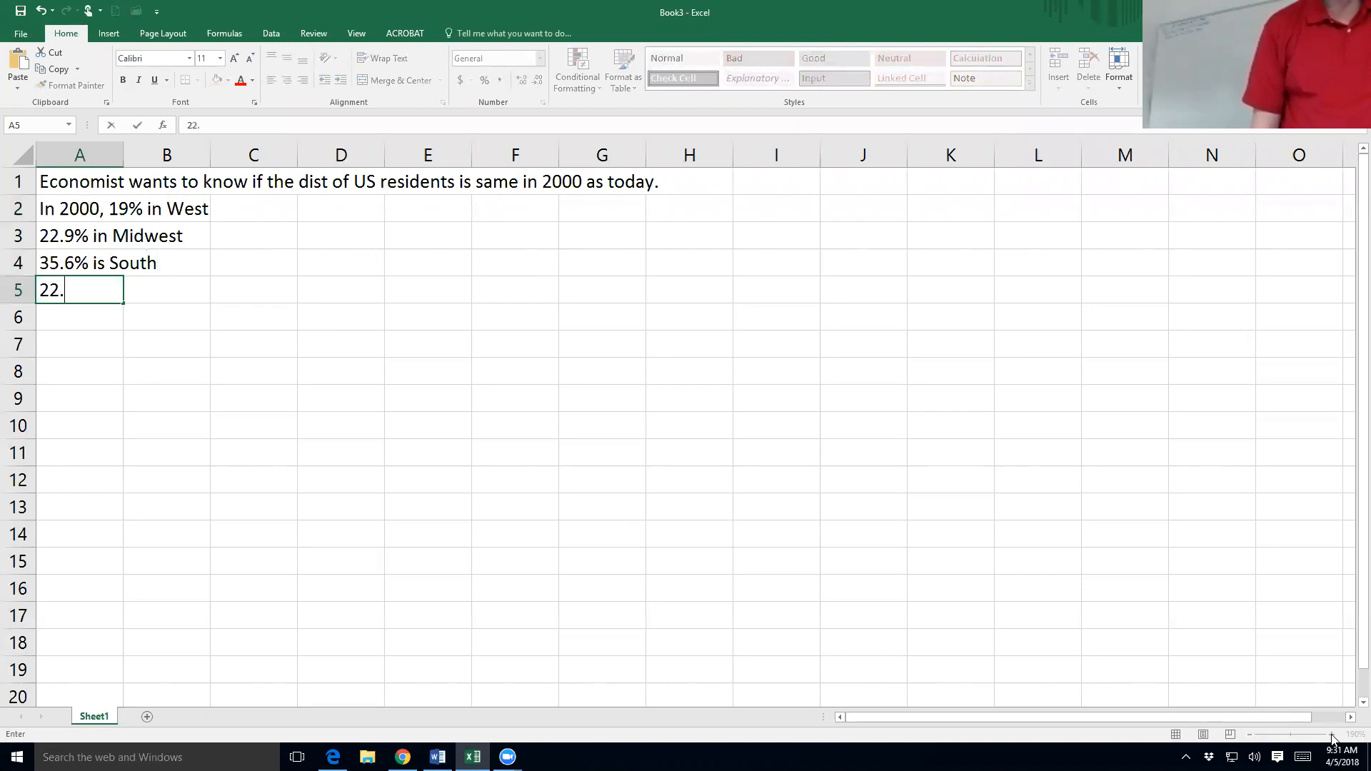
text(5% inm)
key(BackSpace)
text(West)
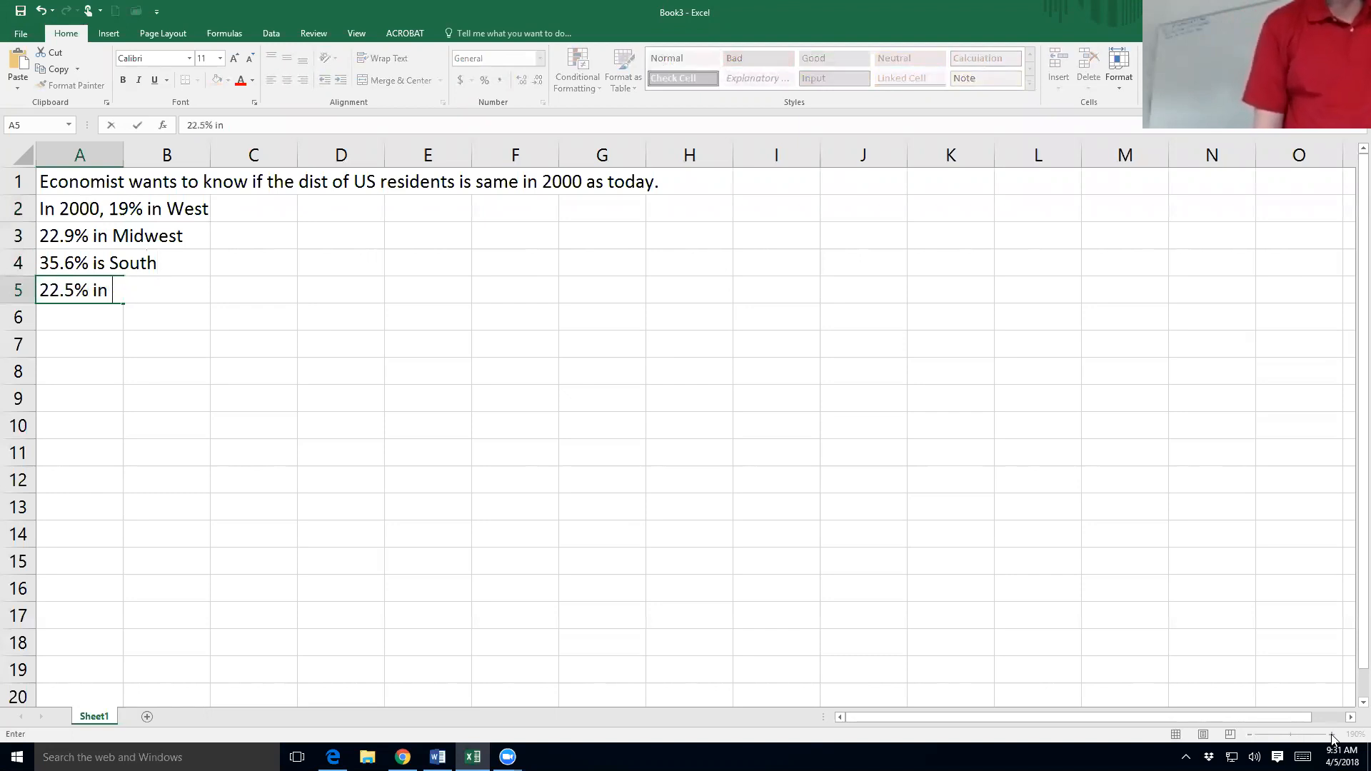
Step: Correct the region name in the 19% line in A2 to East
key(Up)
key(Up)
key(Up)
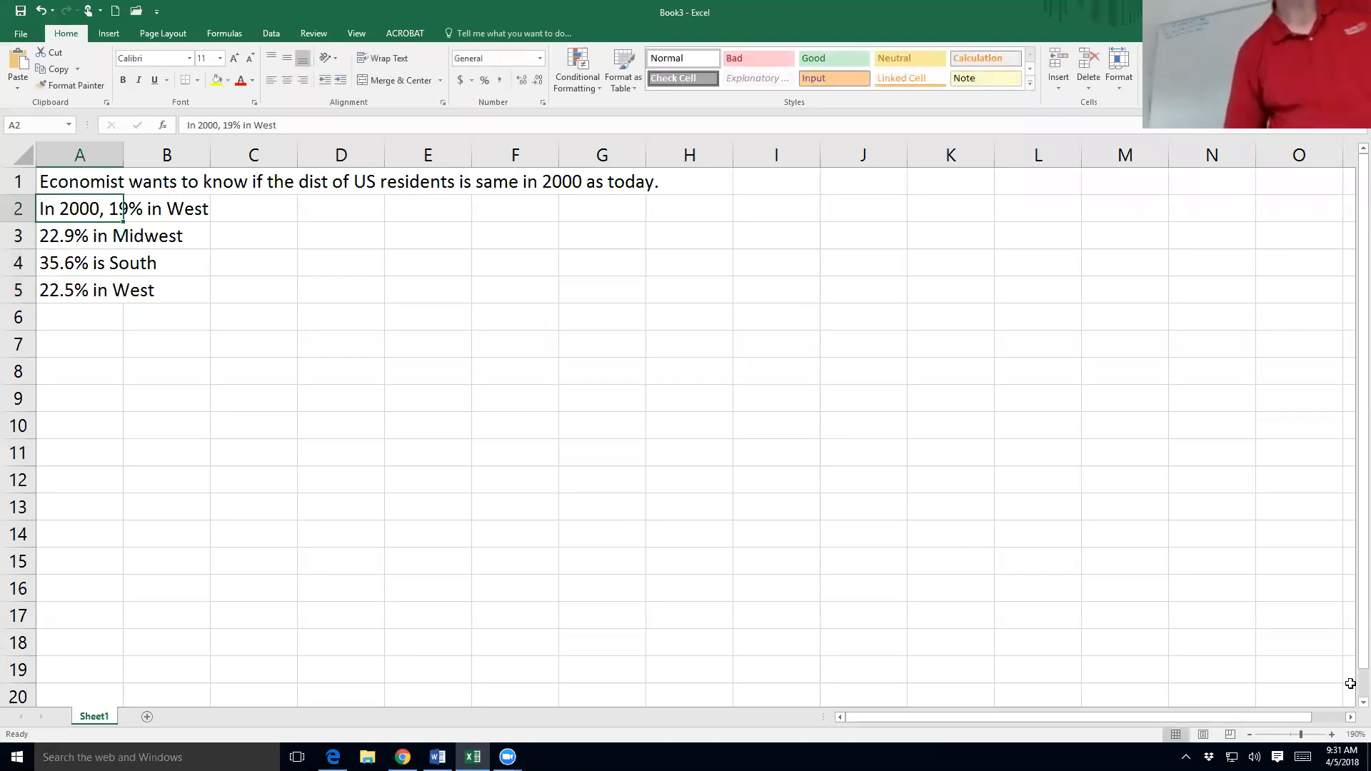
click(261, 126)
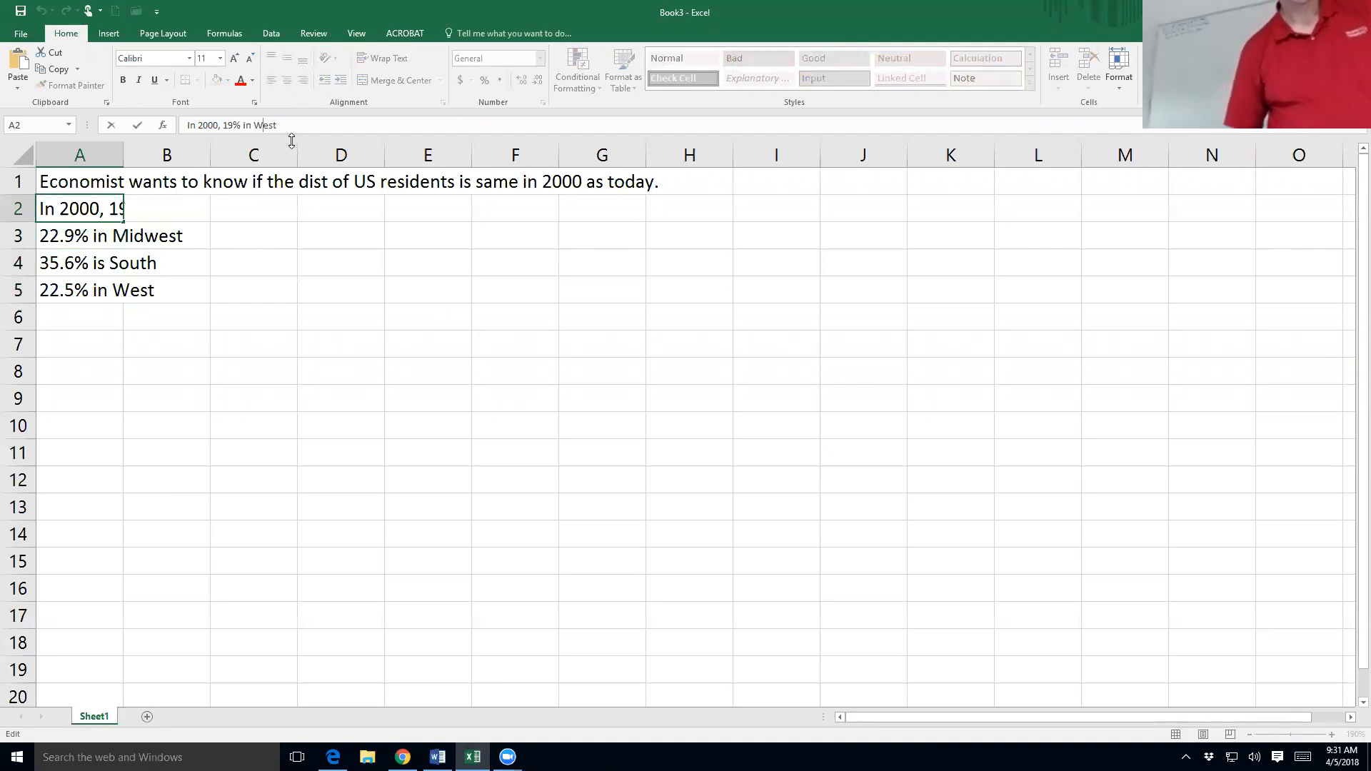
key(BackSpace)
key(shift+Right)
text(Ea)
key(Return)
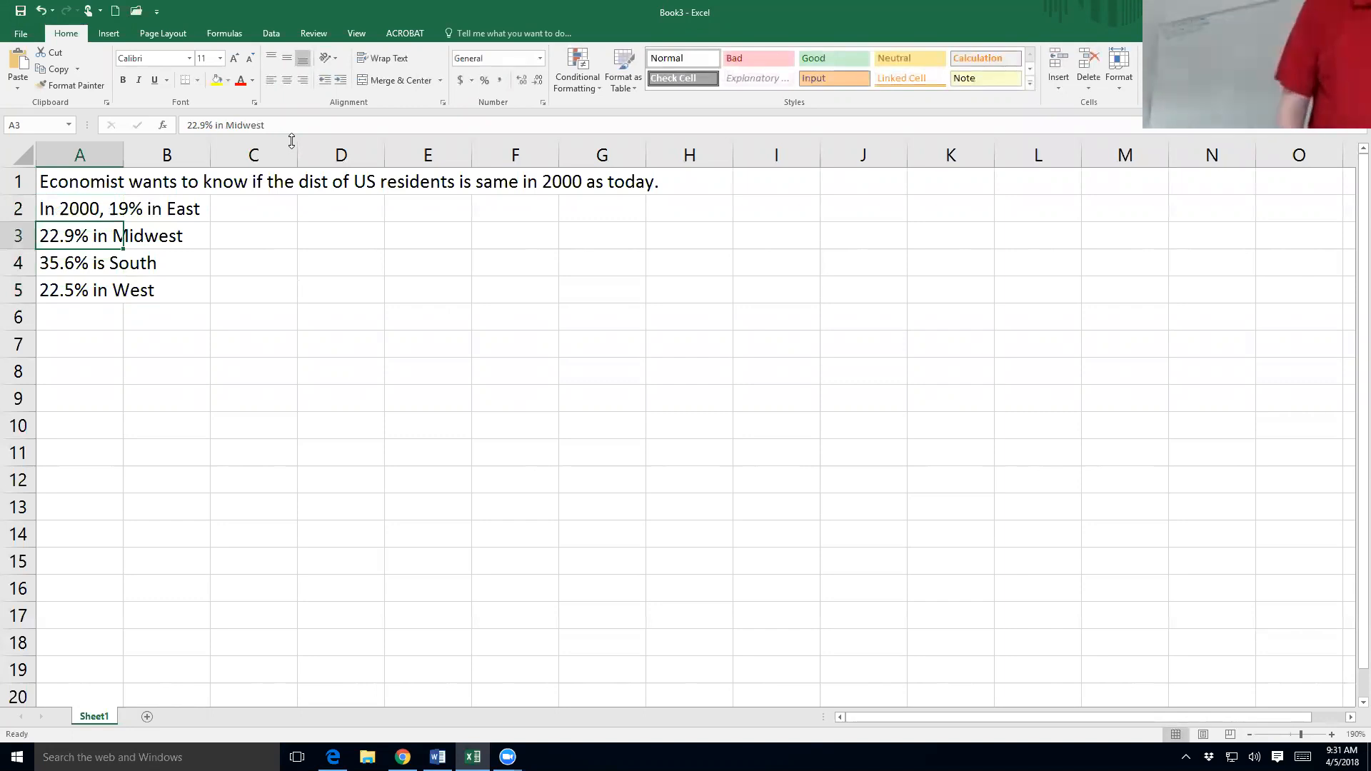
Step: Enter "Economist selects 1500 random households." in A7, leaving a blank row below the percentages
key(Down)
key(Down)
key(Down)
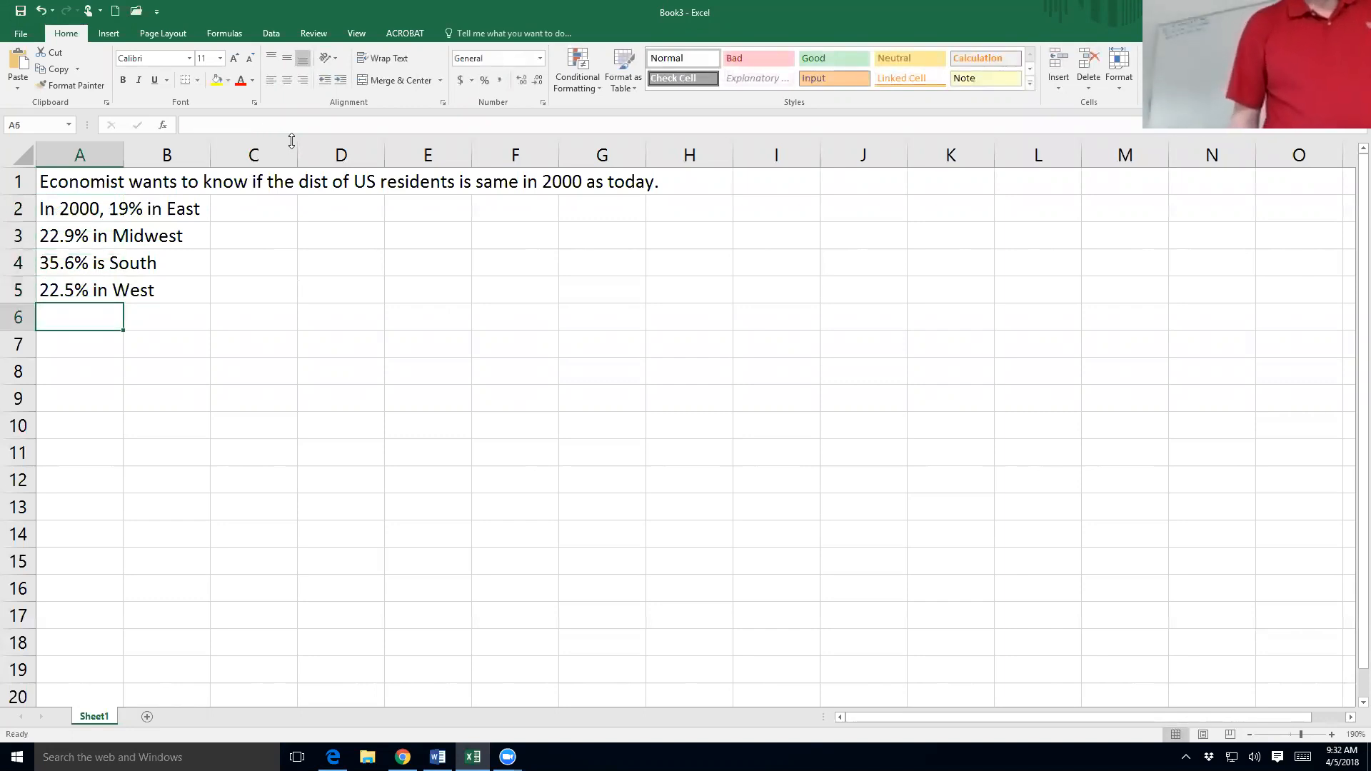
key(Down)
text(Econom)
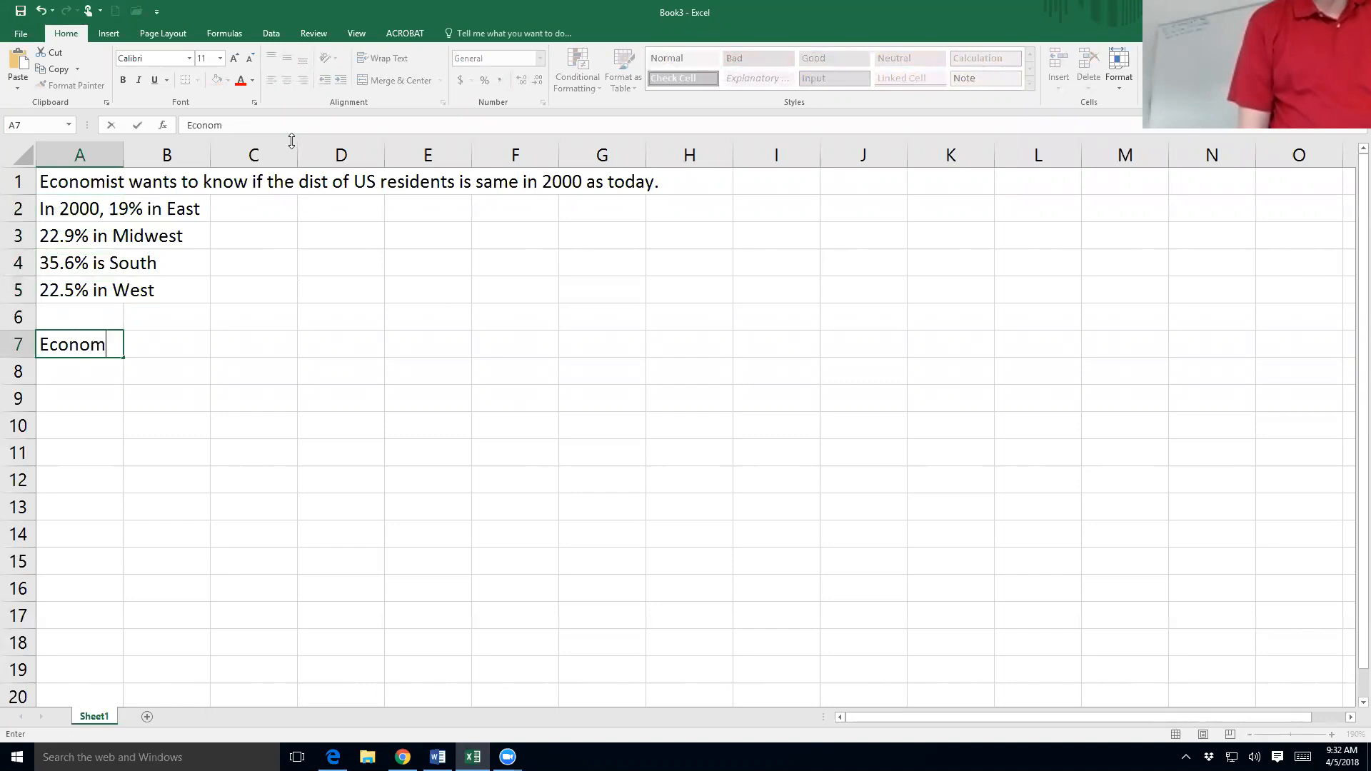
text(ist selects 1500 random households)
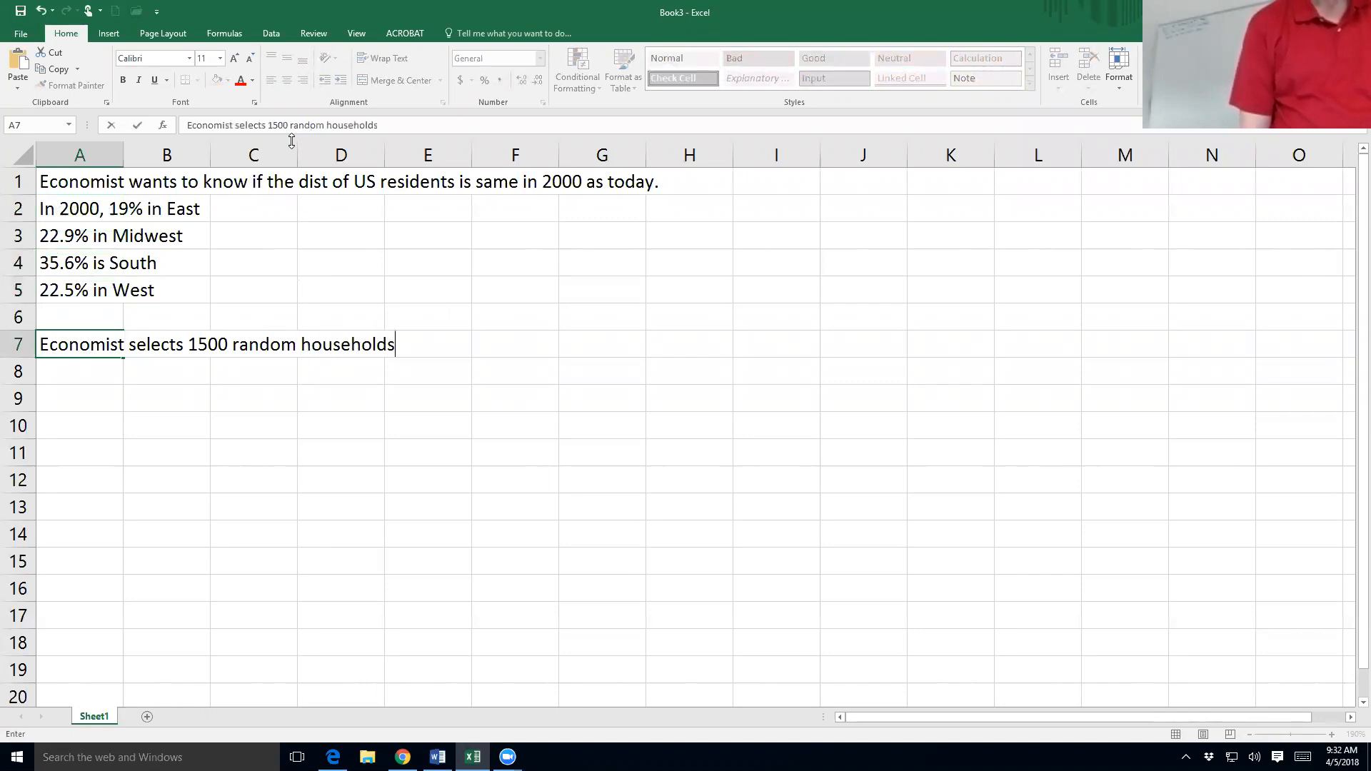
text(.)
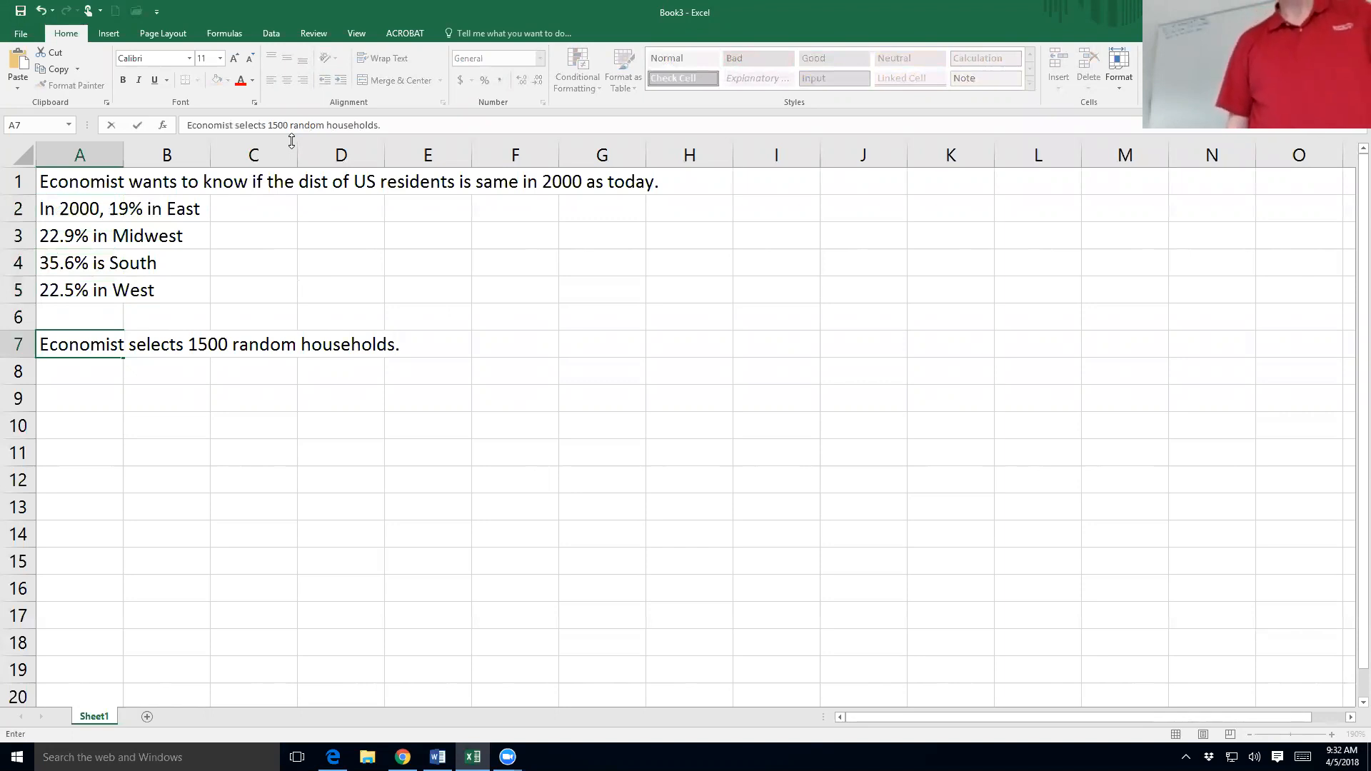
key(Return)
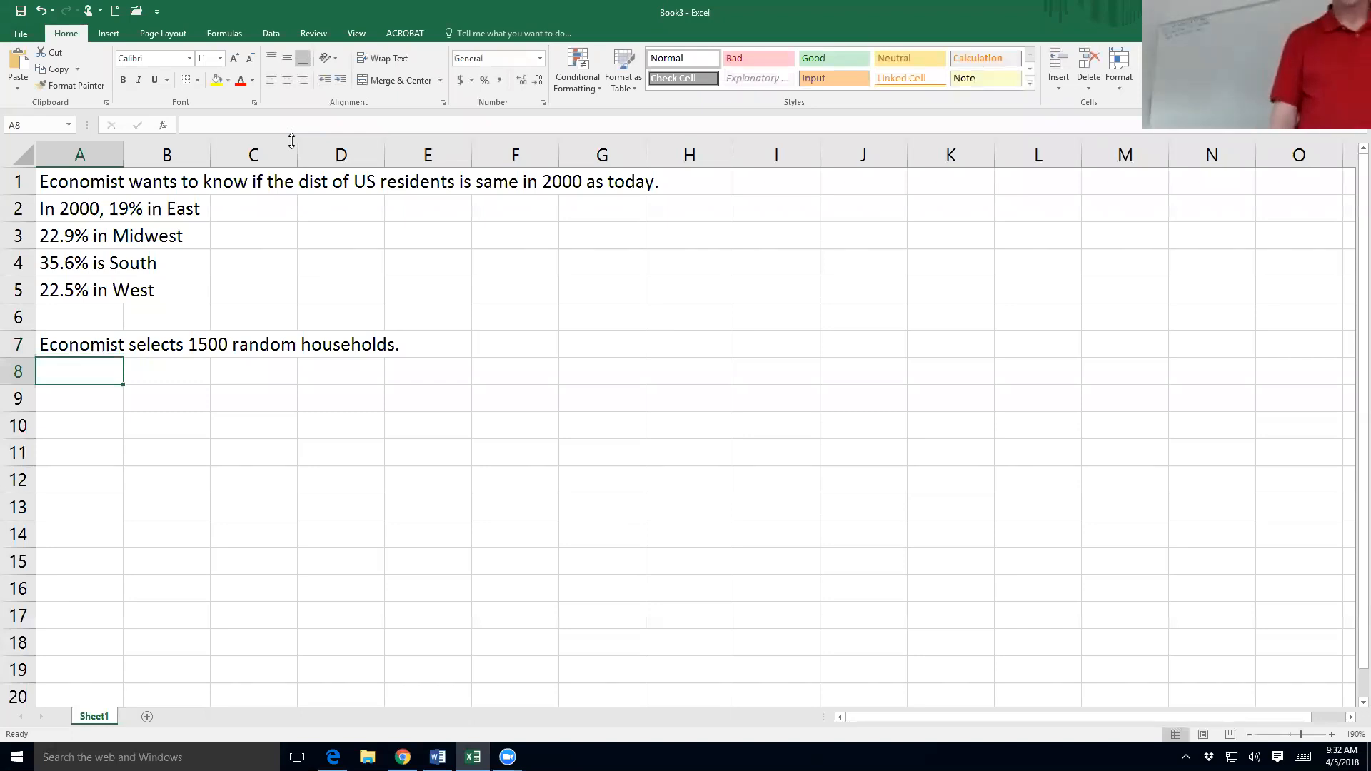
Step: Continue the sample description in A8 with "and finds the following"
text(and finds teh)
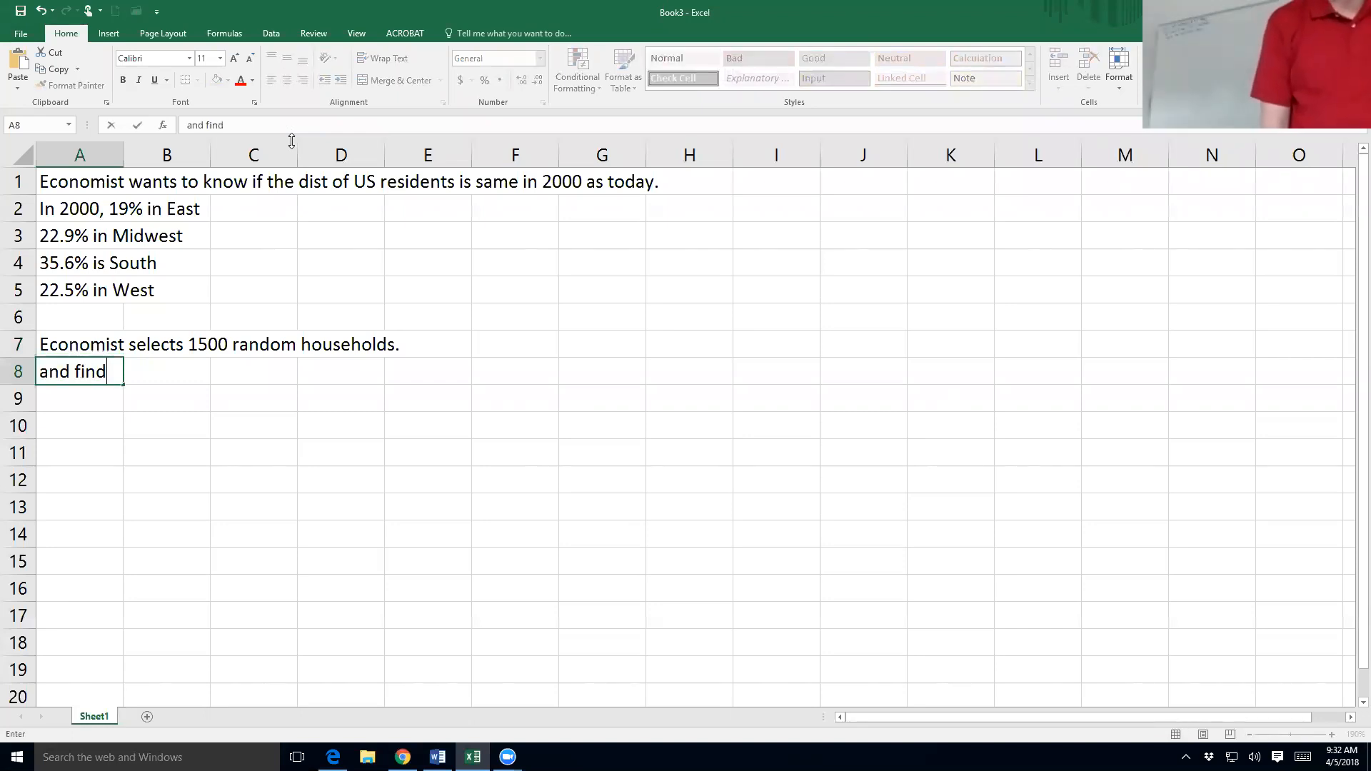
key(BackSpace)
key(BackSpace)
text(he following)
key(Return)
key(Return)
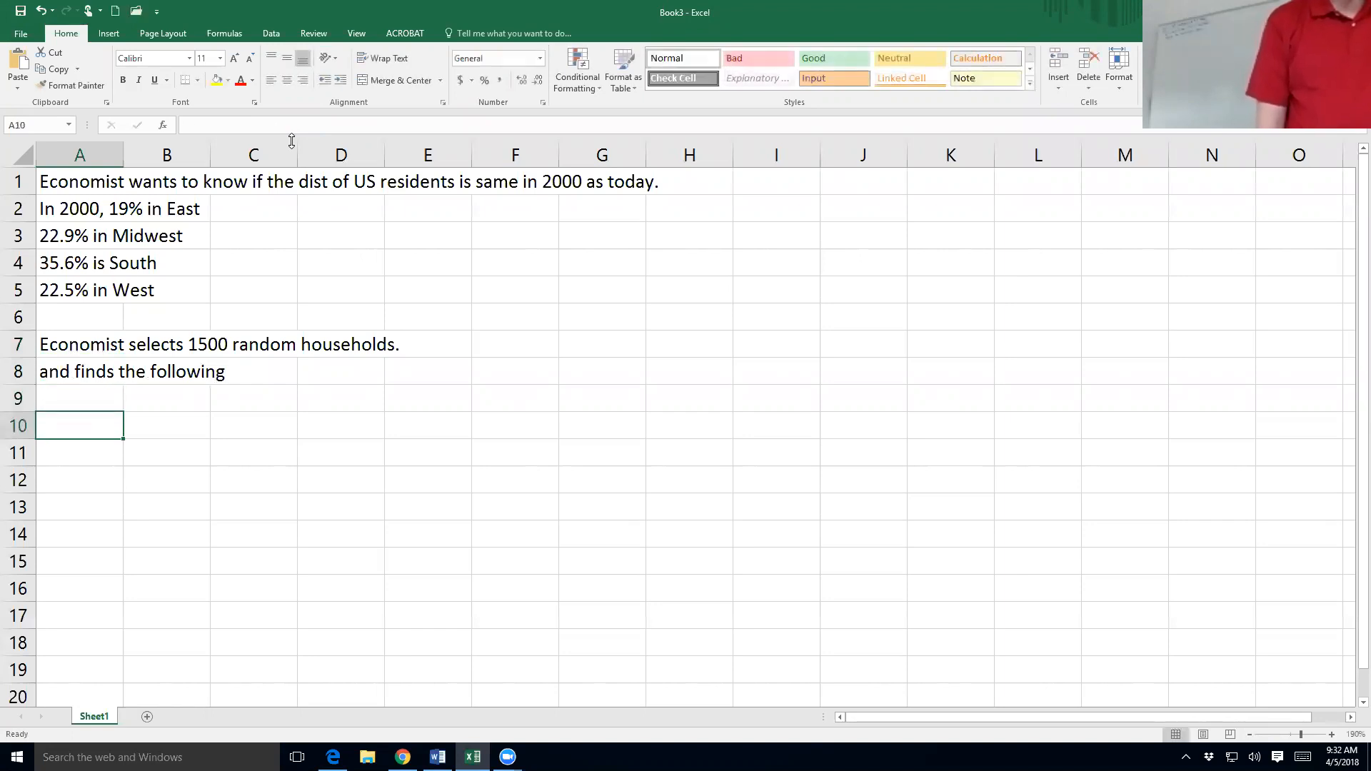
Step: Enter the heading "Region" in A10 and begin the first label in A11 with "No"
text(Region)
key(Return)
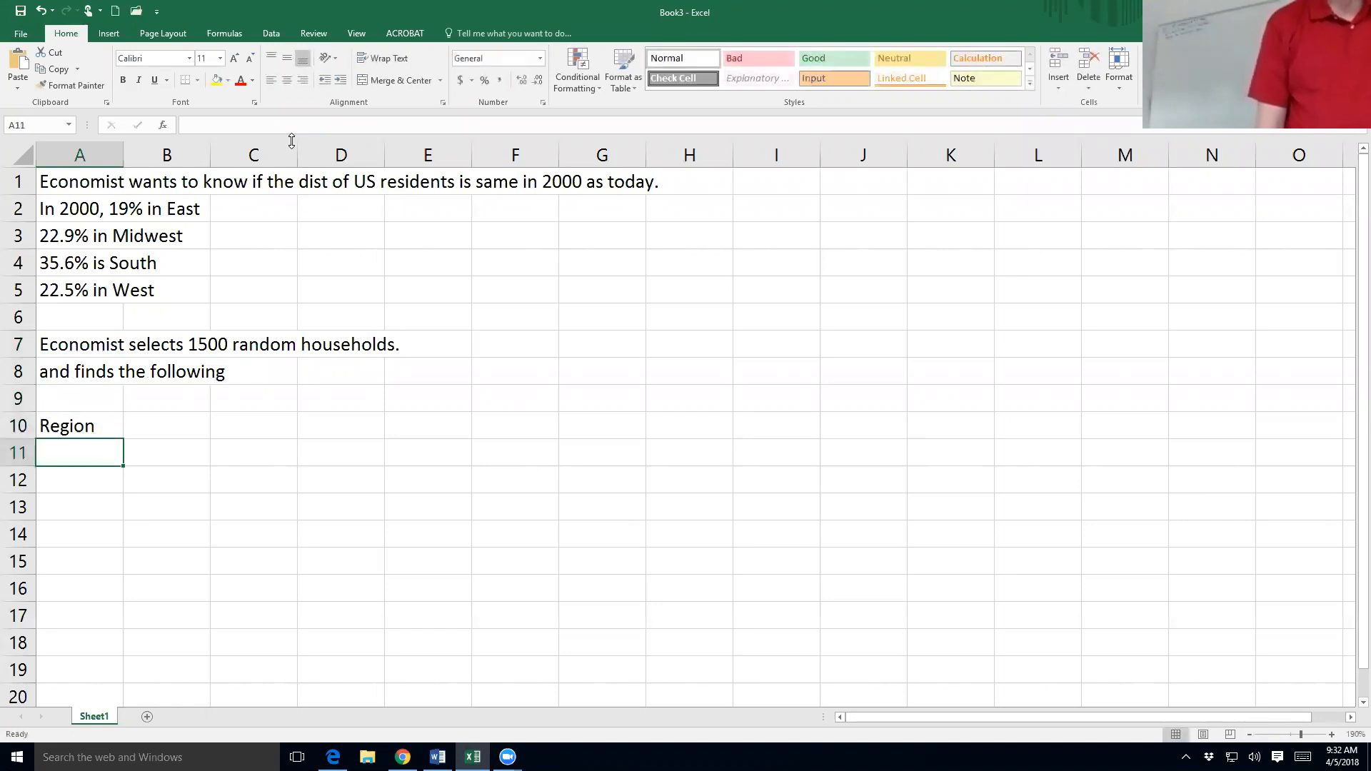
text(No)
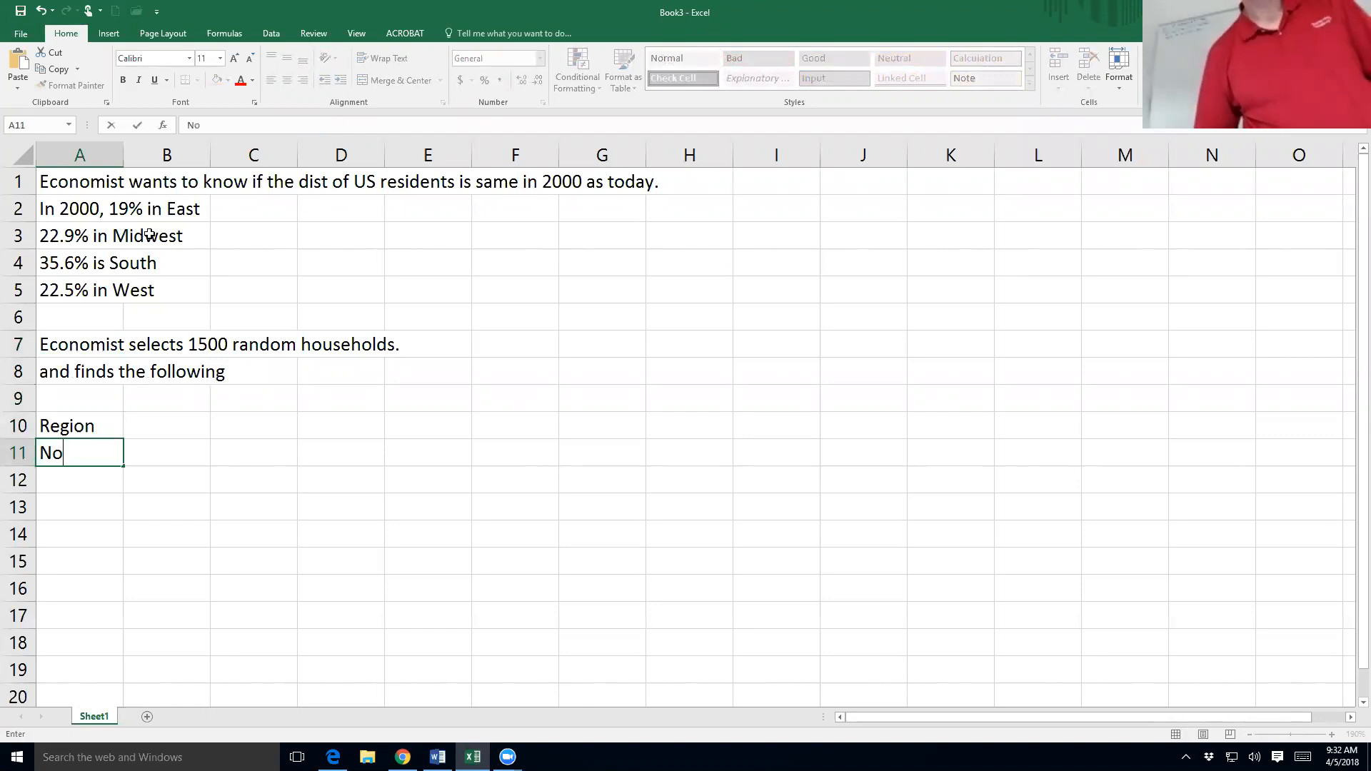
Step: Change the region name in the 19% line in A2 to Northeast
click(77, 209)
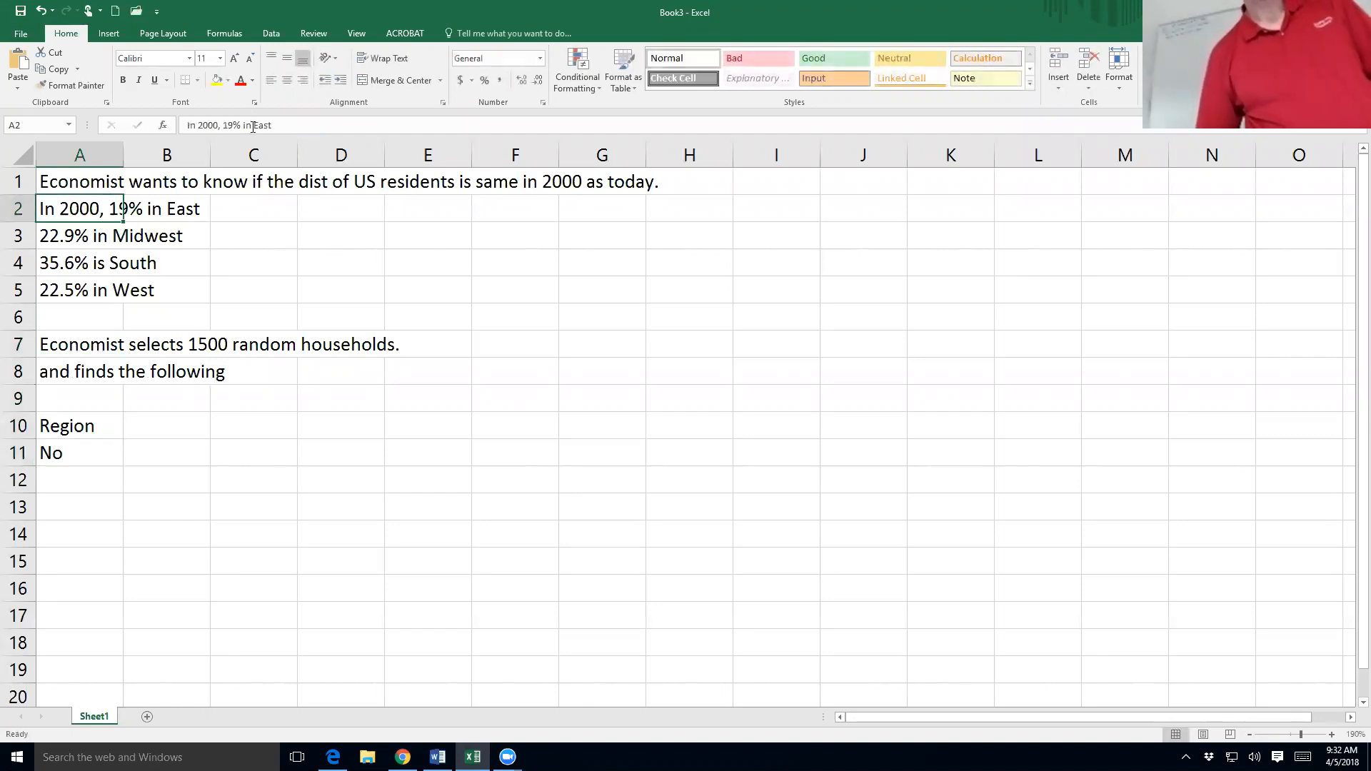
click(259, 126)
key(BackSpace)
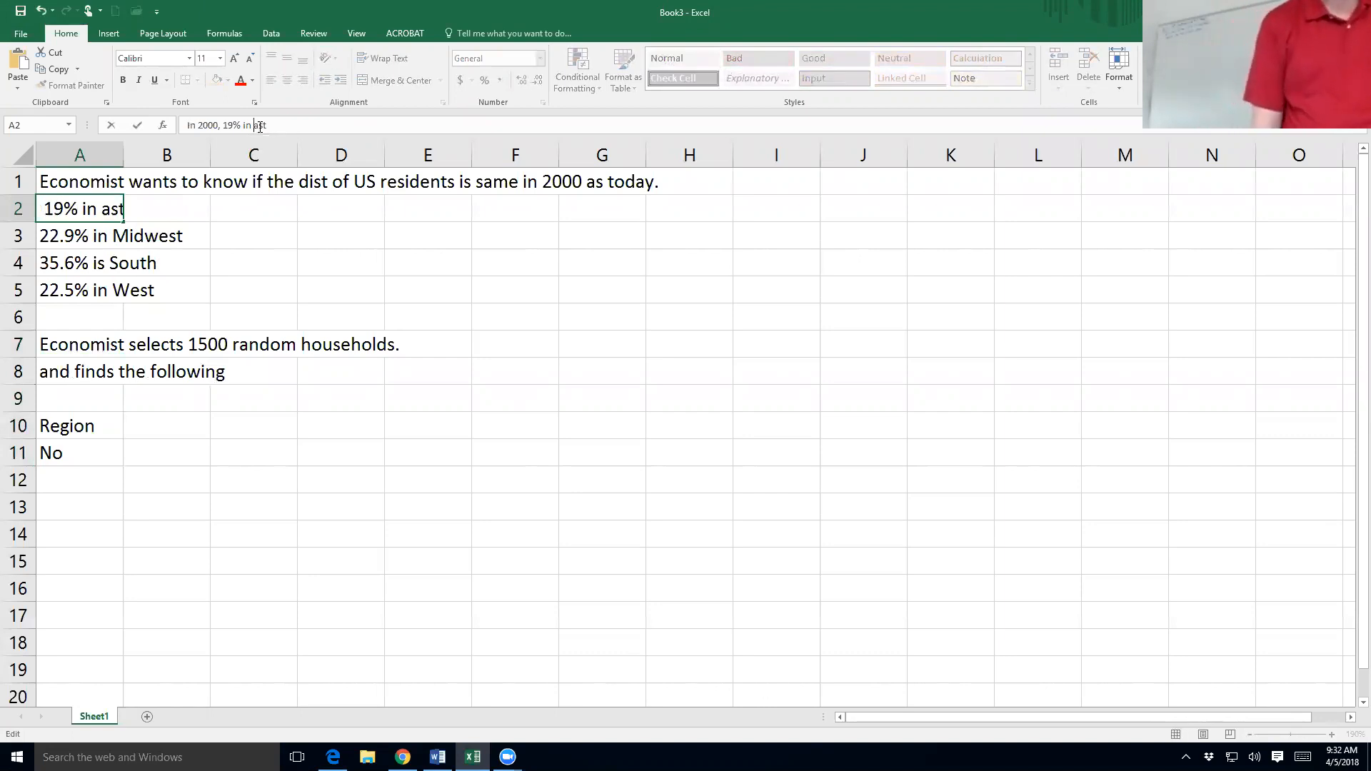
text(Norht)
key(BackSpace)
key(BackSpace)
text(the)
key(Return)
Step: Fill the Region column in A11:A14 with Northeast, Midwest, South and West
key(Return)
key(Return)
key(Return)
key(Return)
key(Return)
key(Return)
key(Return)
key(Return)
text(Northea)
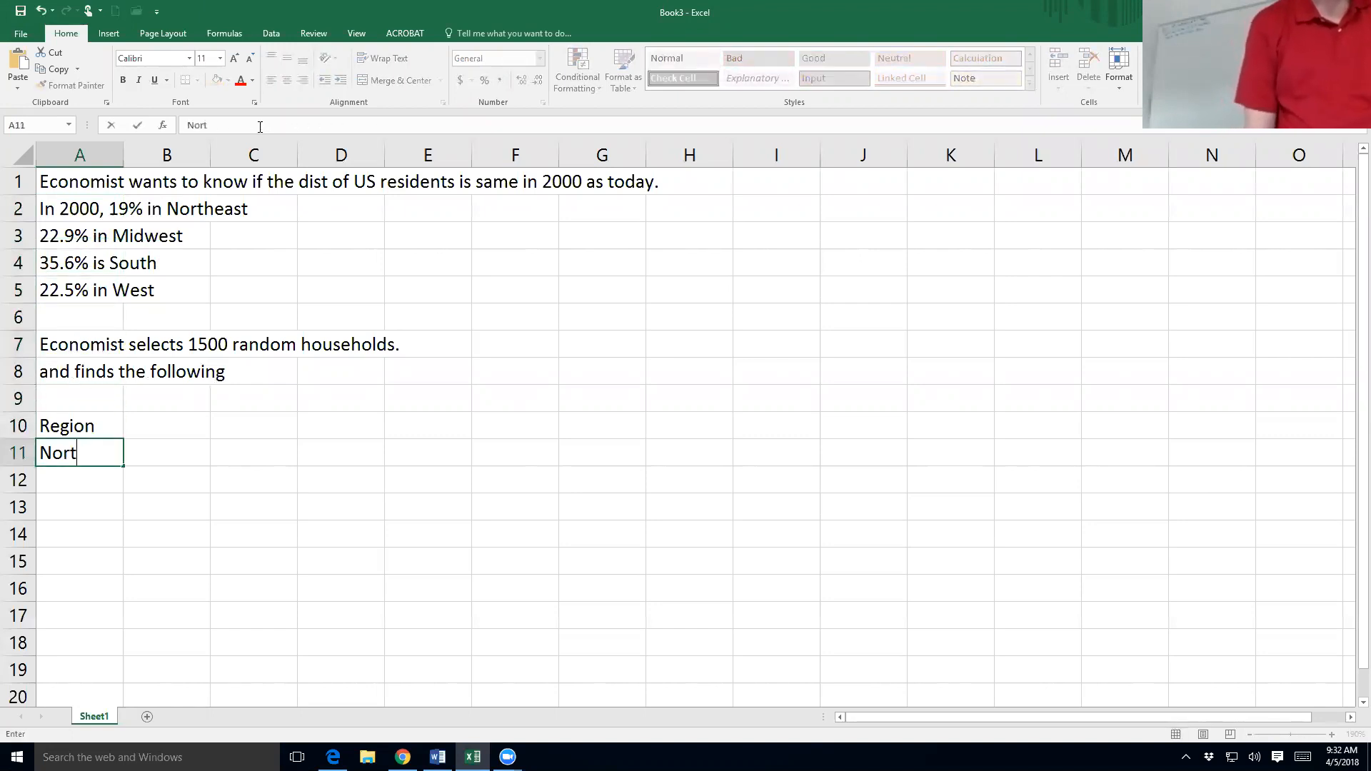
text(st)
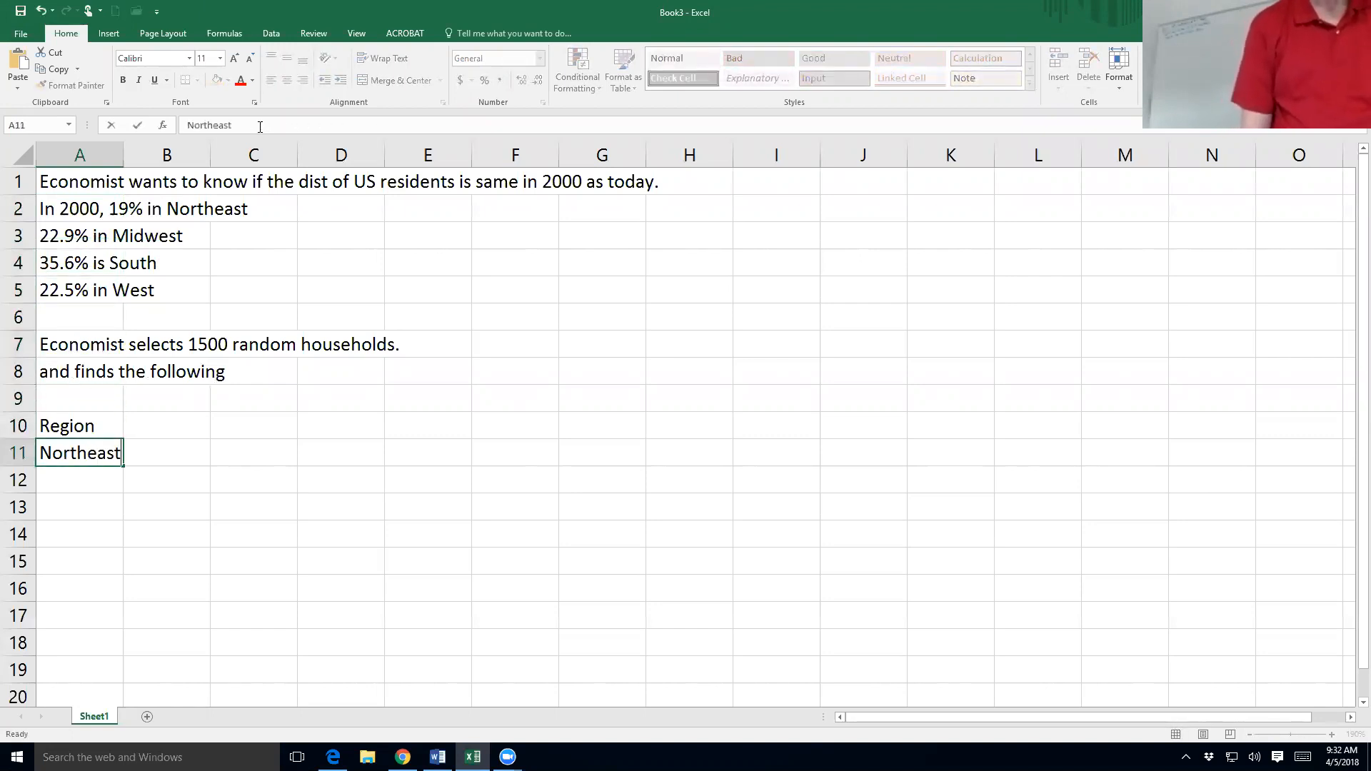
key(Return)
text(Midwest)
key(ctrl+Return)
key(Return)
text(South)
key(Return)
text(West)
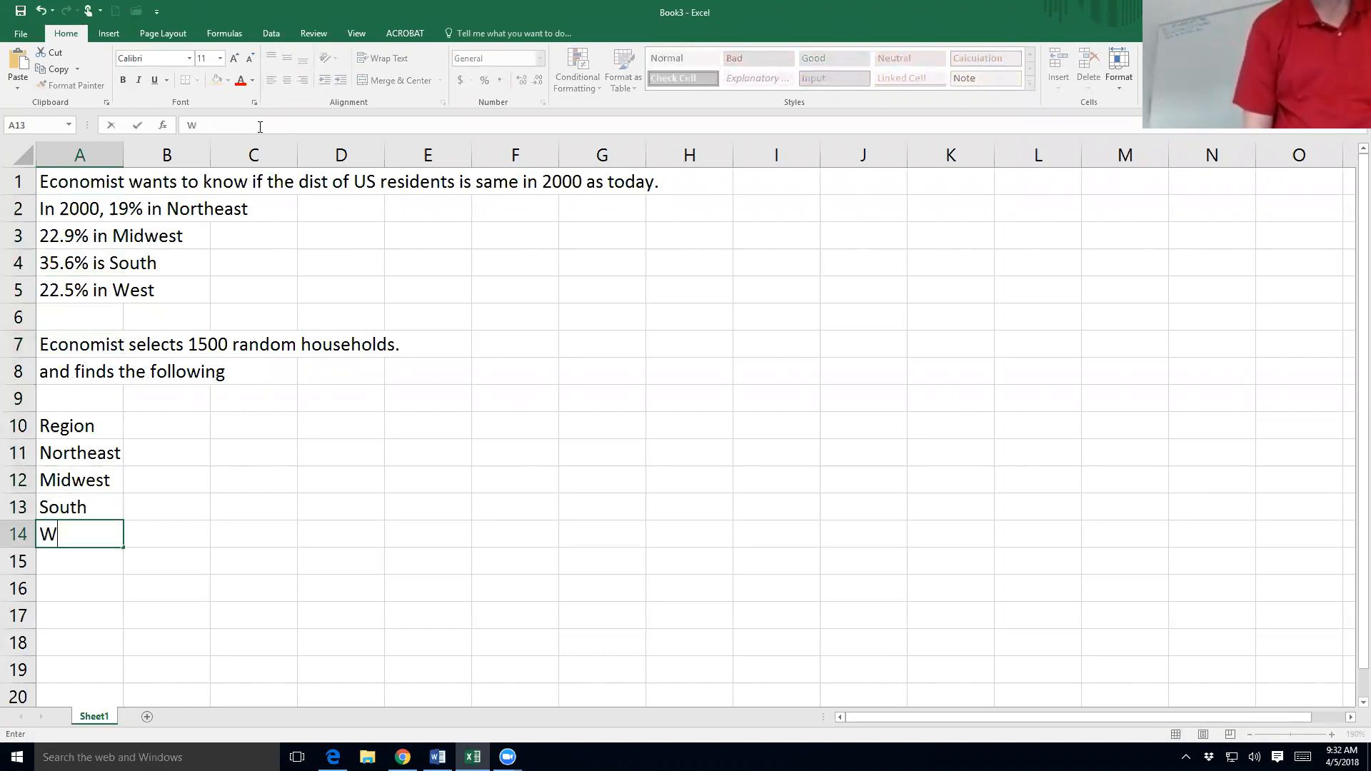
Step: Add the column heading "Observed" beside Region in B10
key(Up)
key(Up)
key(Up)
key(Up)
key(Right)
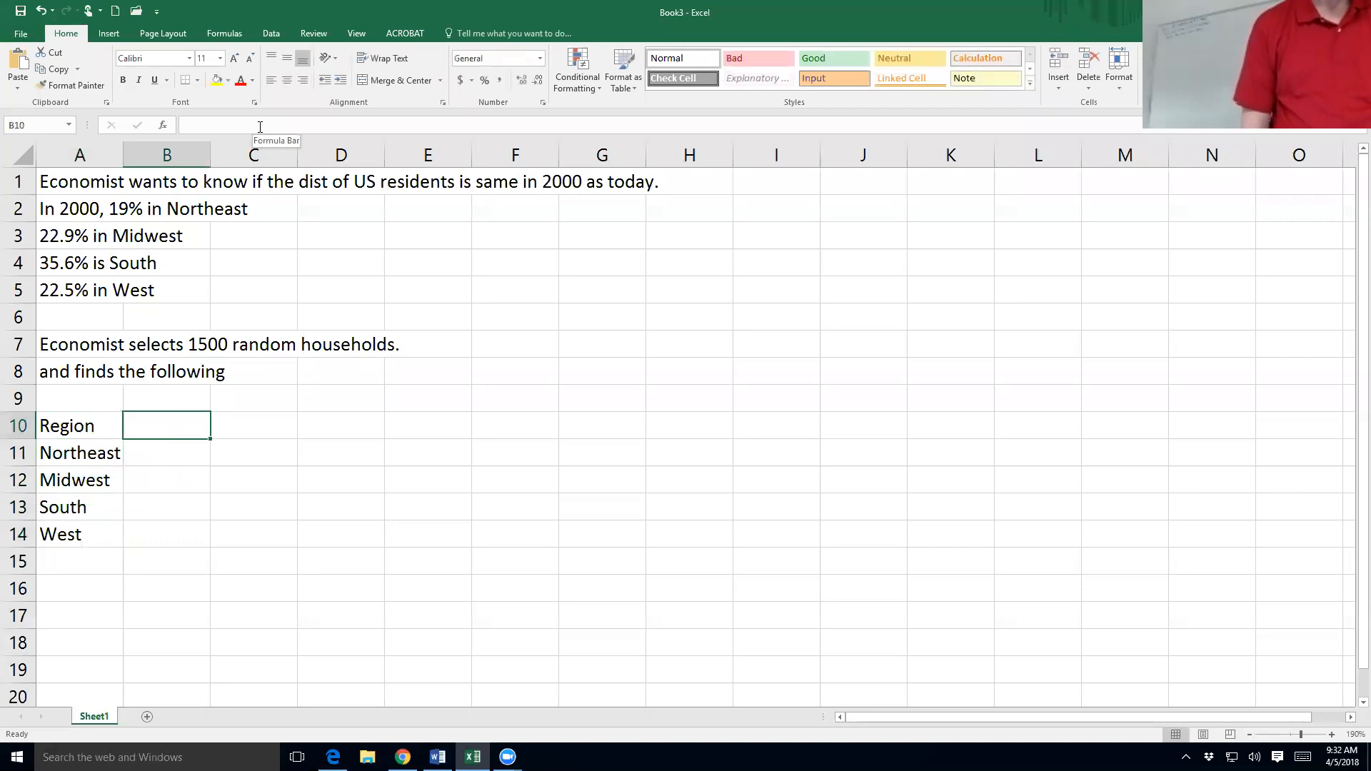
text(Observed)
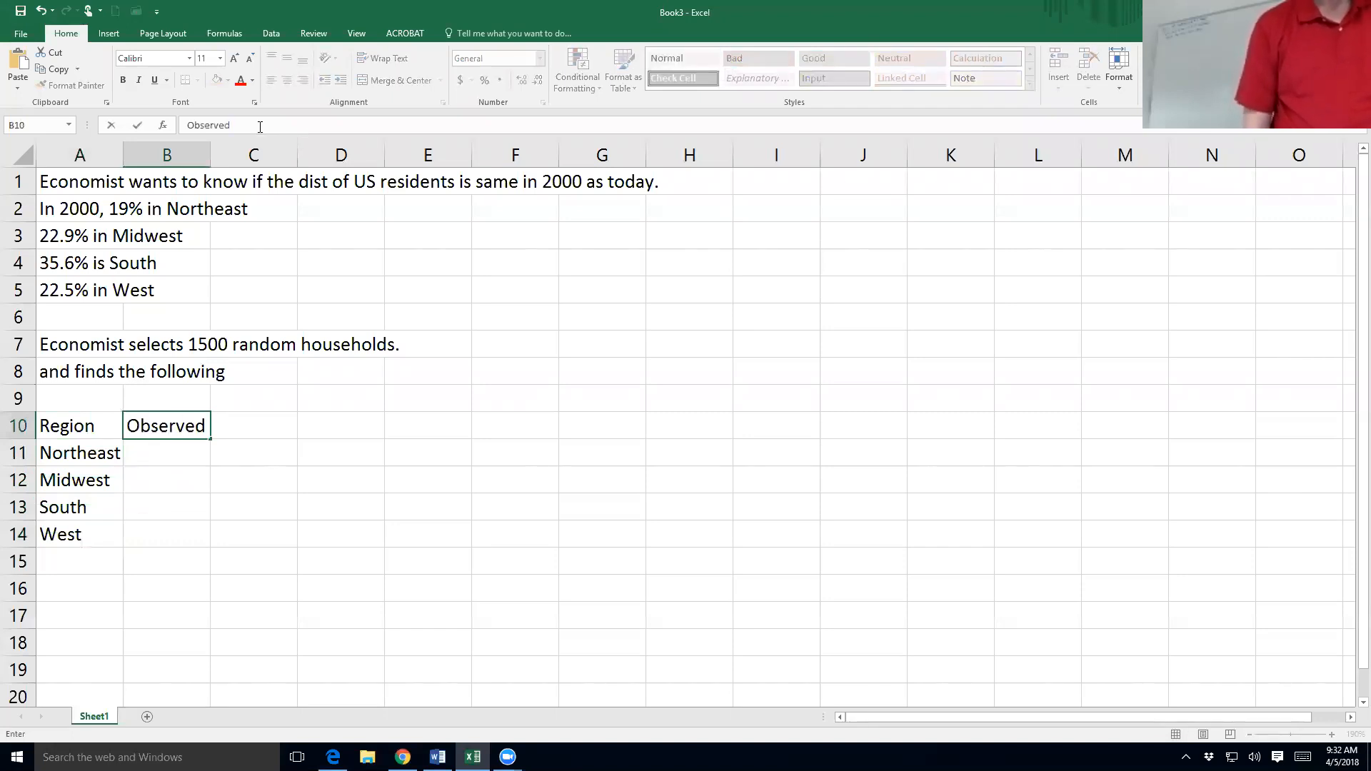
Step: Enter the observed household counts 274, 303, 564 and 356 for the four regions in B11:B14
key(Return)
text(274)
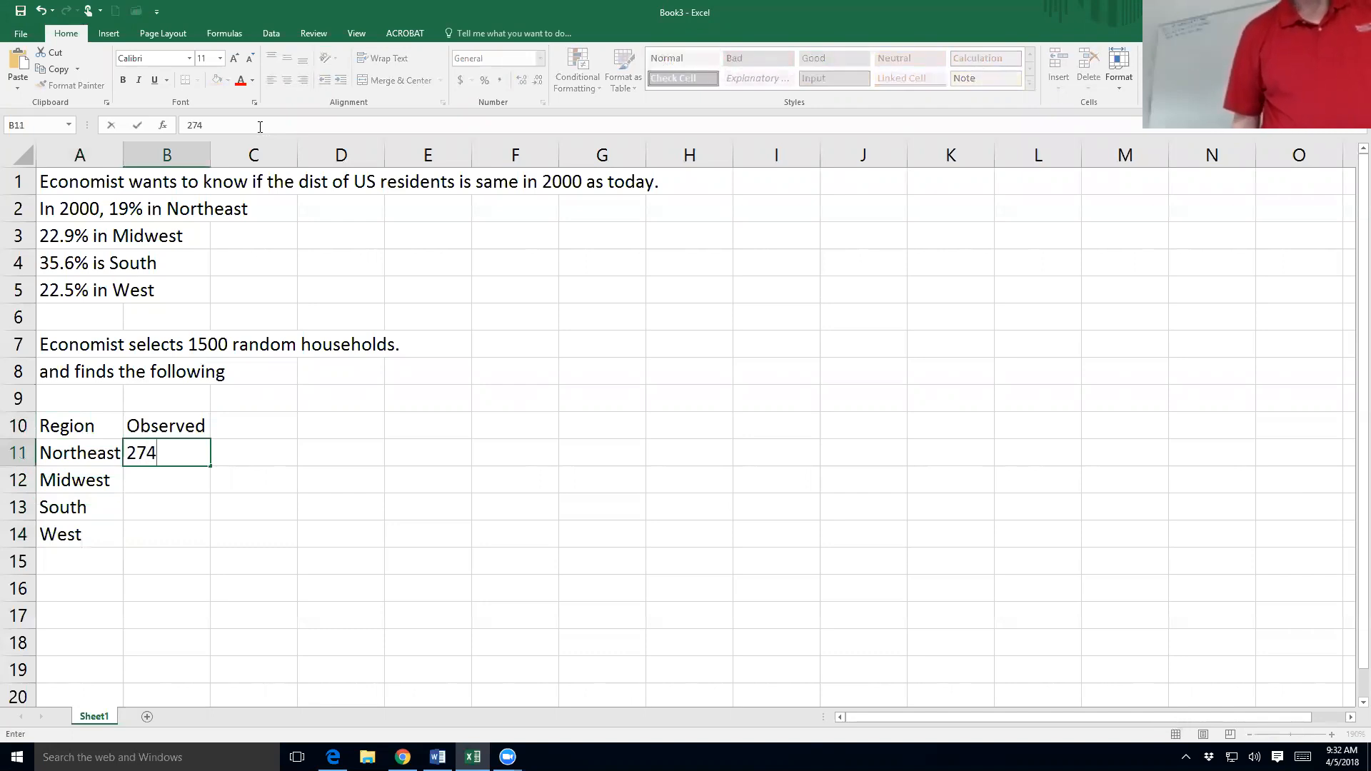
key(Return)
text(303)
key(Return)
text(564)
key(Return)
text(356)
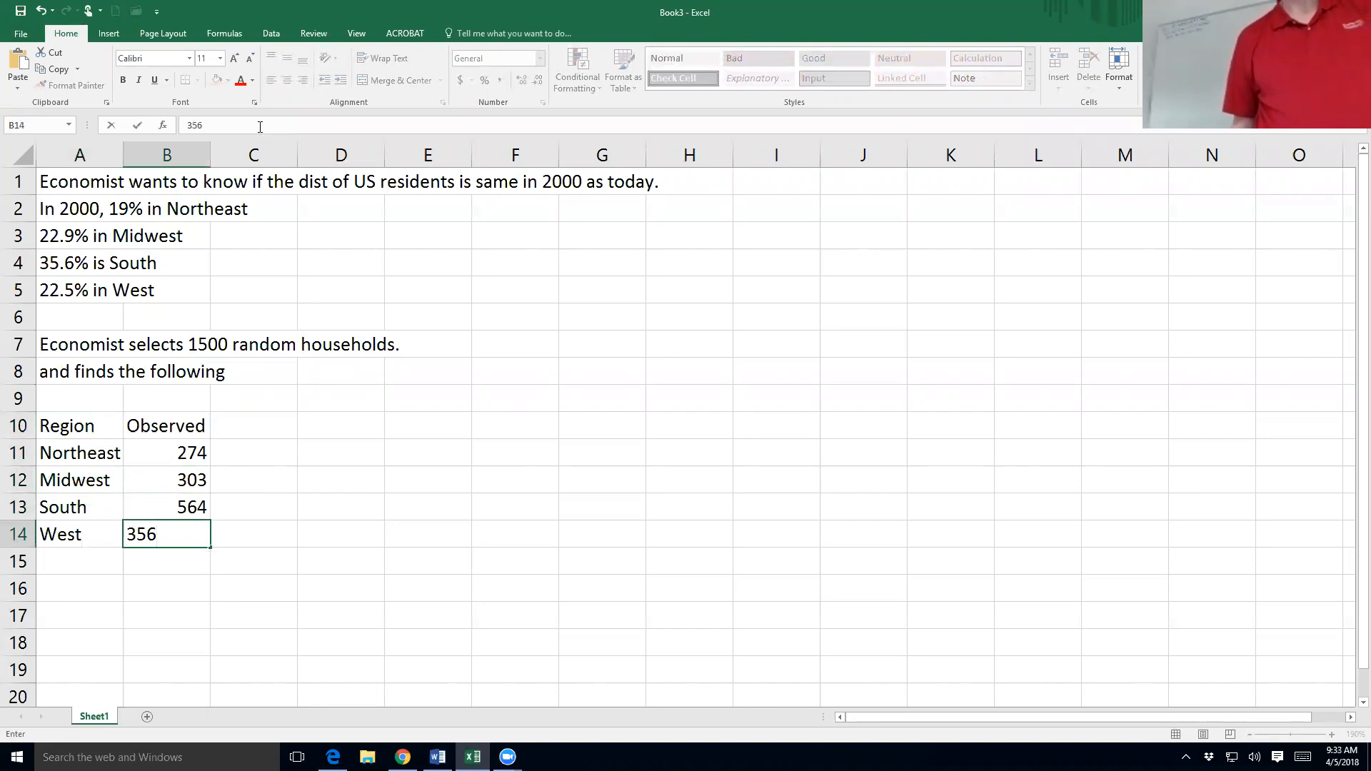
key(Return)
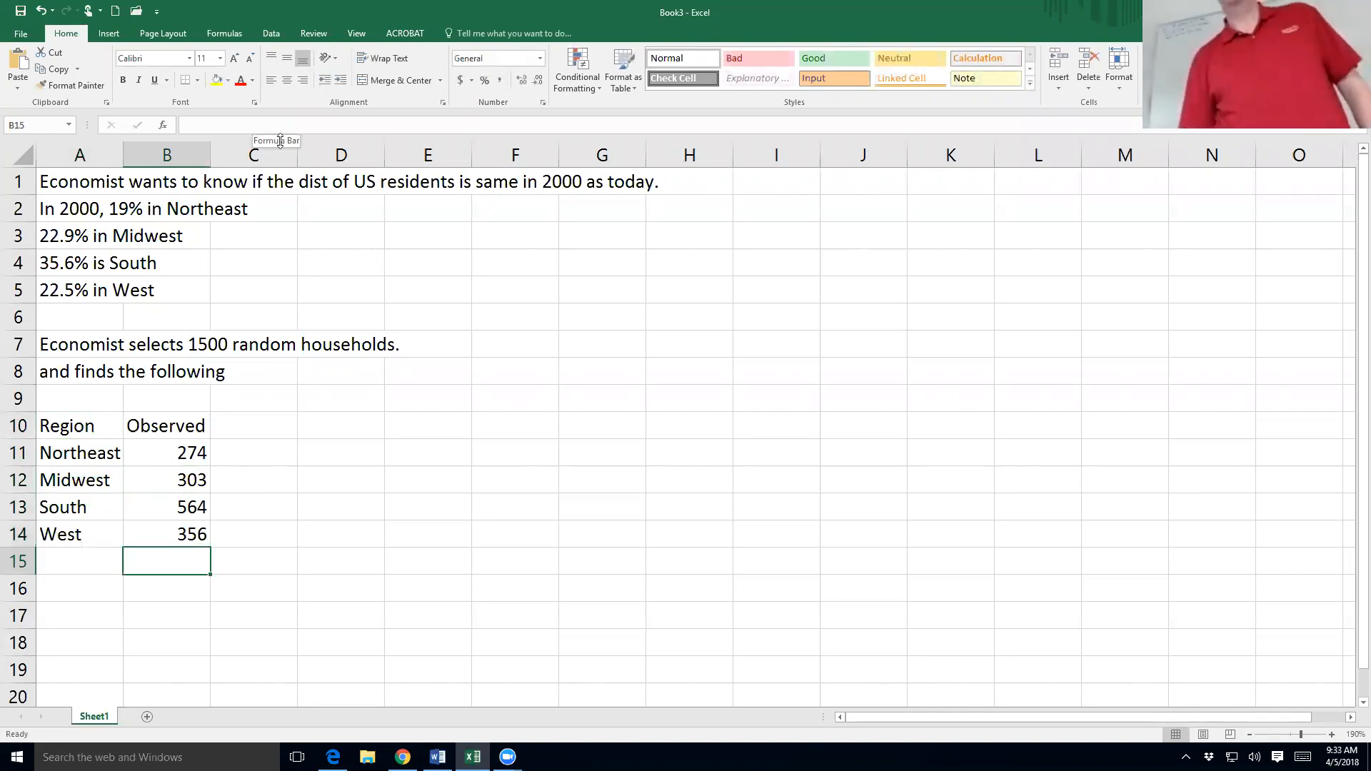
Step: Enter the question "cat, quant, or regress?" in F3
click(513, 242)
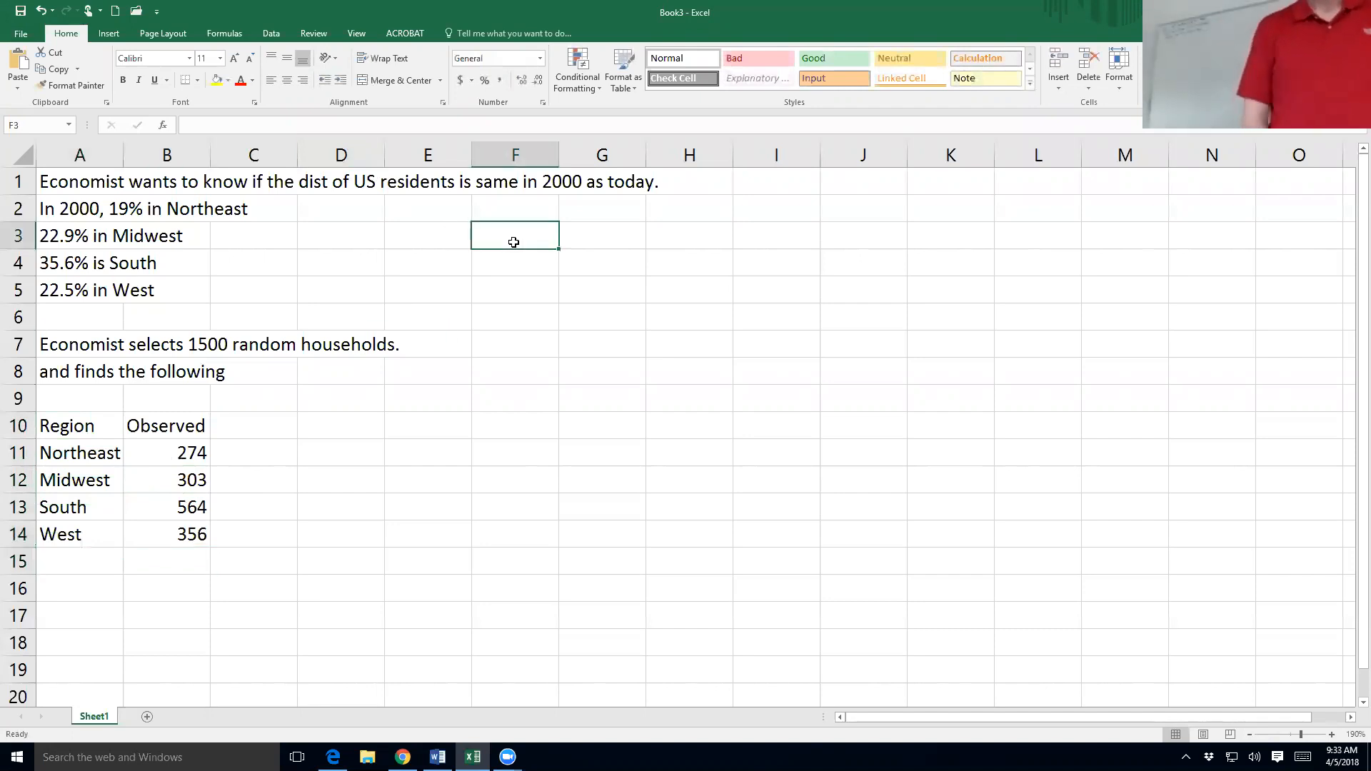
text(cat, quant, or regress?)
key(Return)
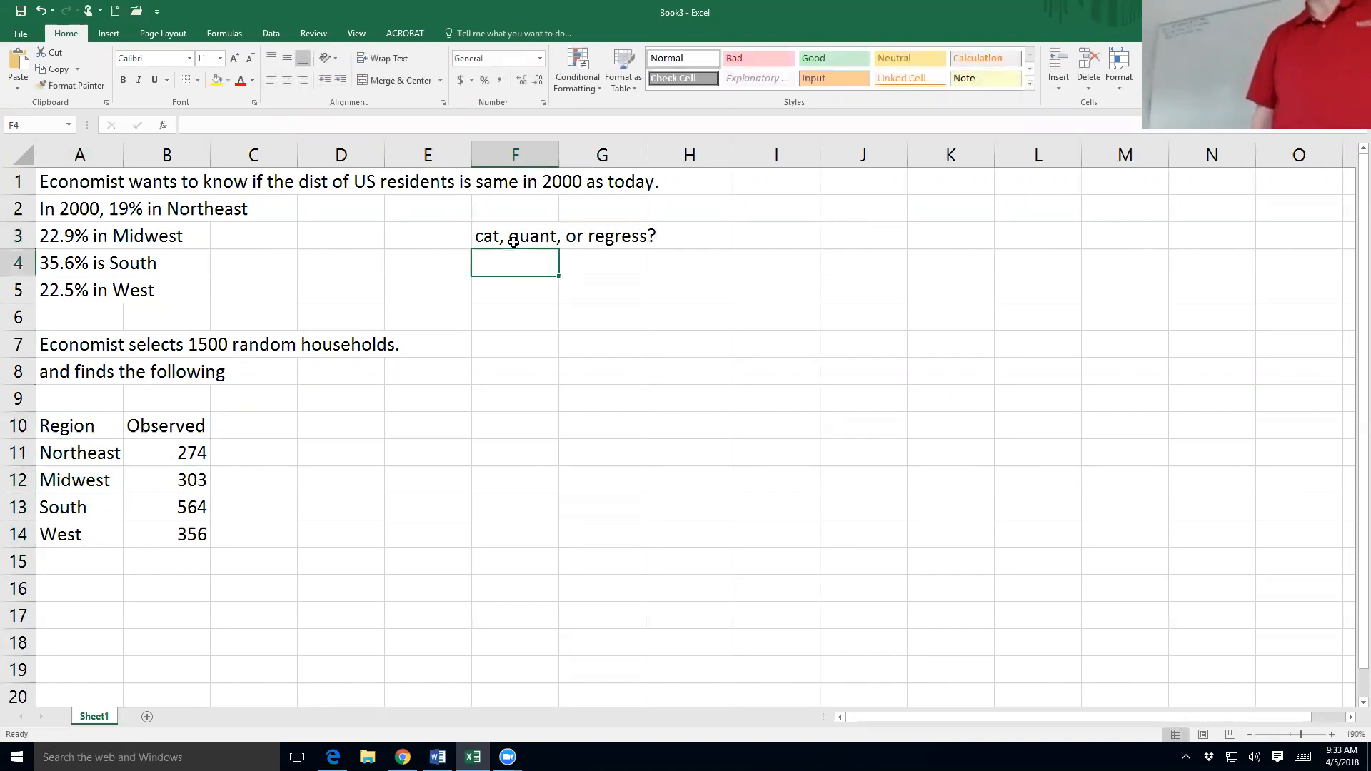
Step: Answer the "cat, quant, or regress?" question with "cat" in I3
key(Up)
key(Right)
key(Right)
key(Right)
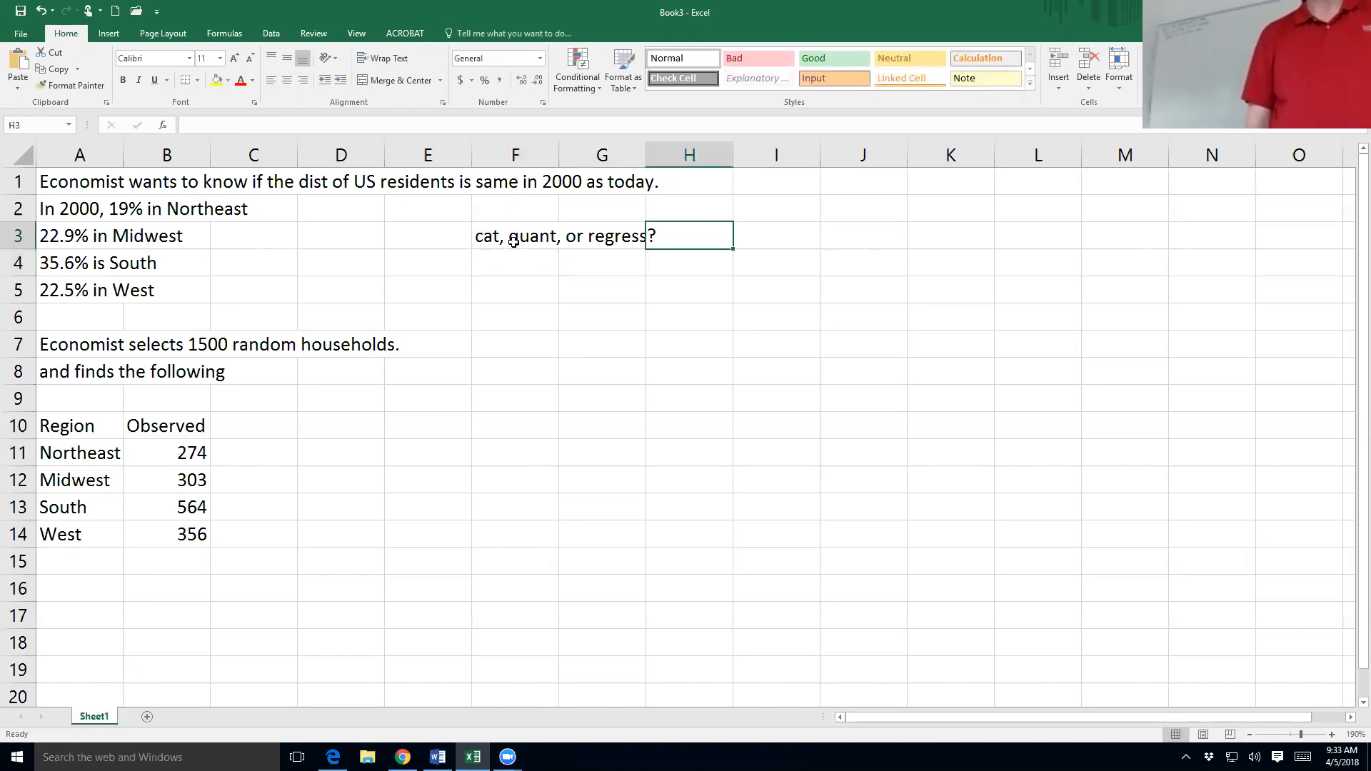
text(cat)
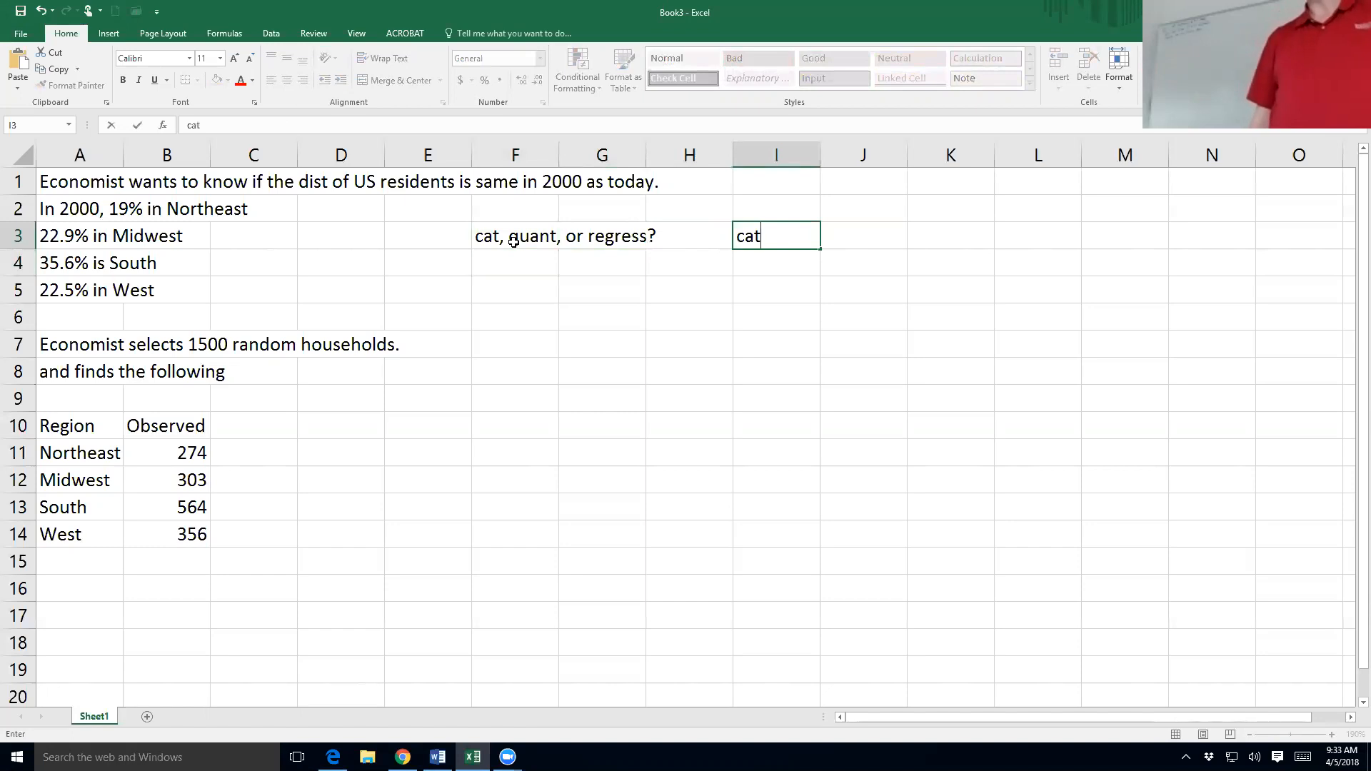
key(Return)
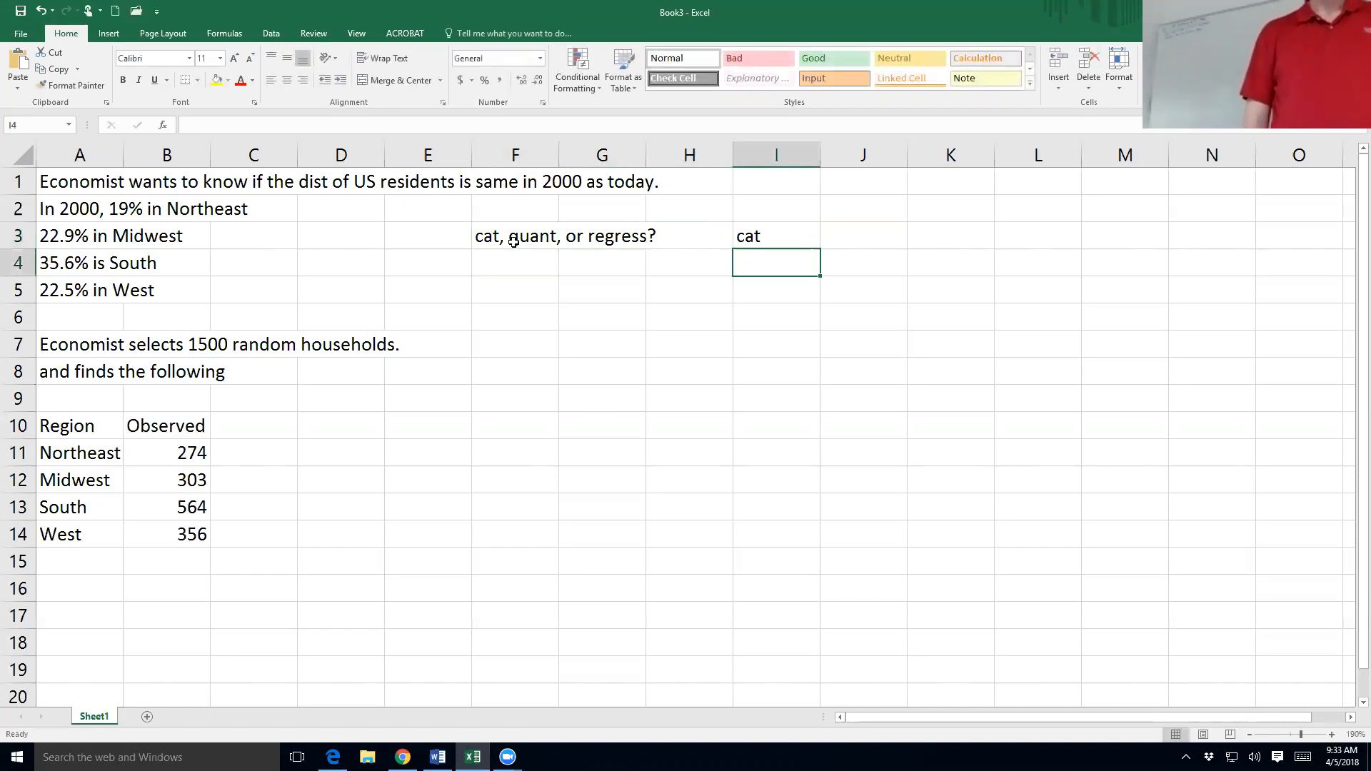
Step: Enter the hypothesis labels "Ho:" in F5 and "Ha:" in F6
key(Left)
key(Left)
key(Left)
key(Down)
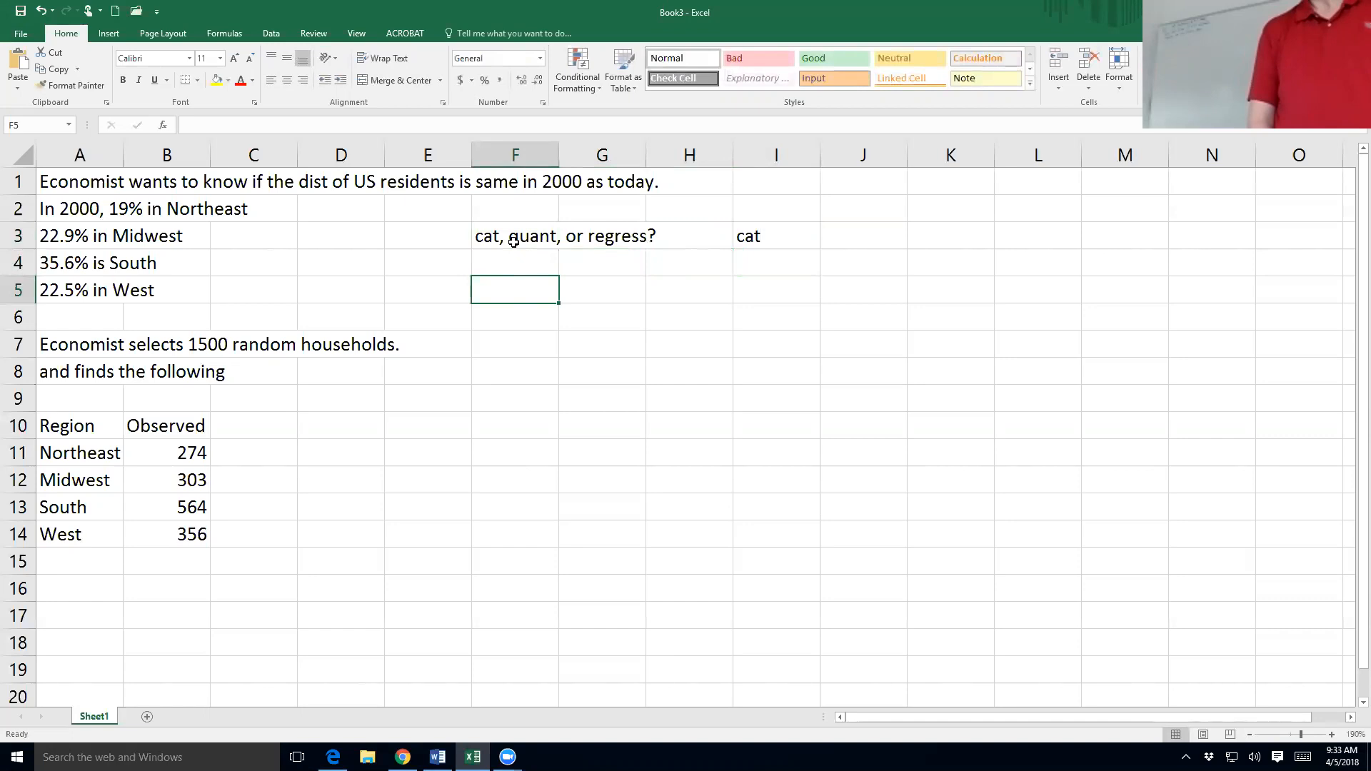
text(Ho)
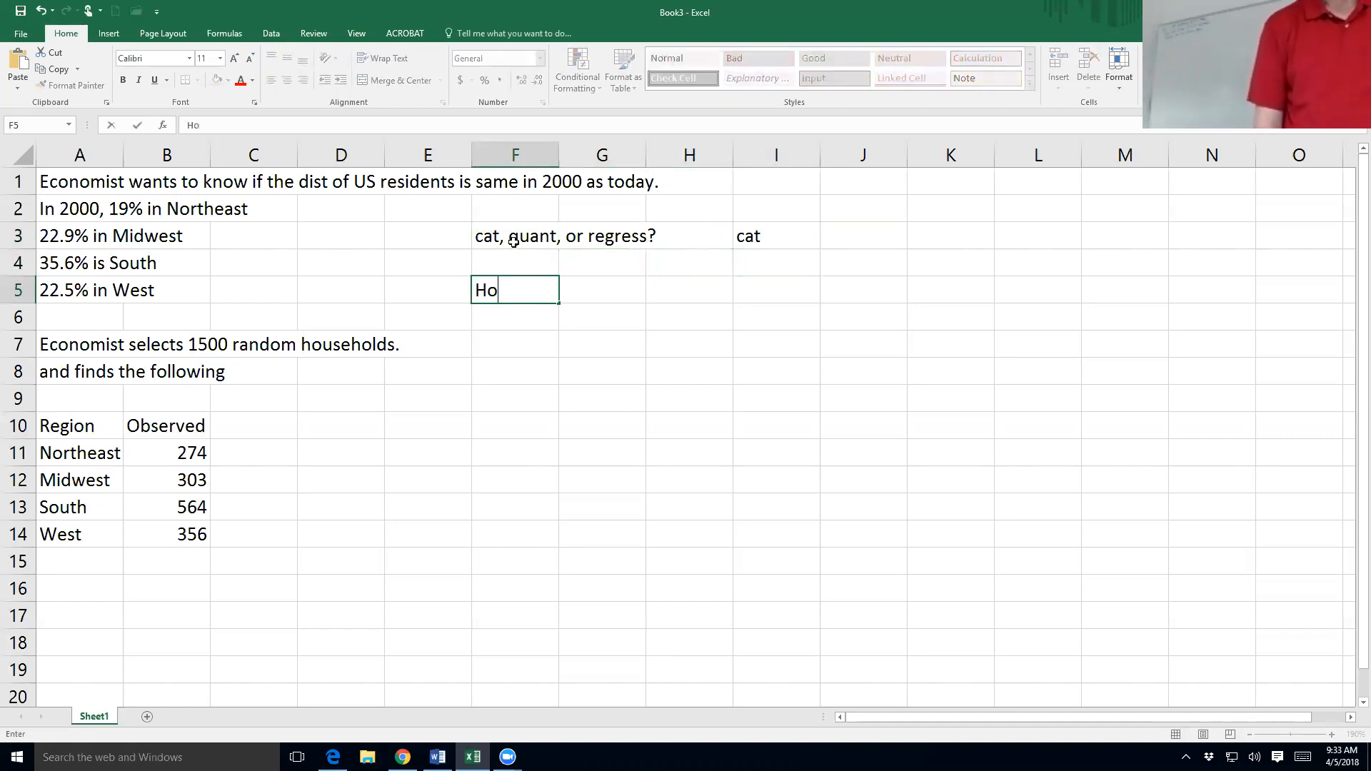
text(:)
key(Return)
text(Ha:)
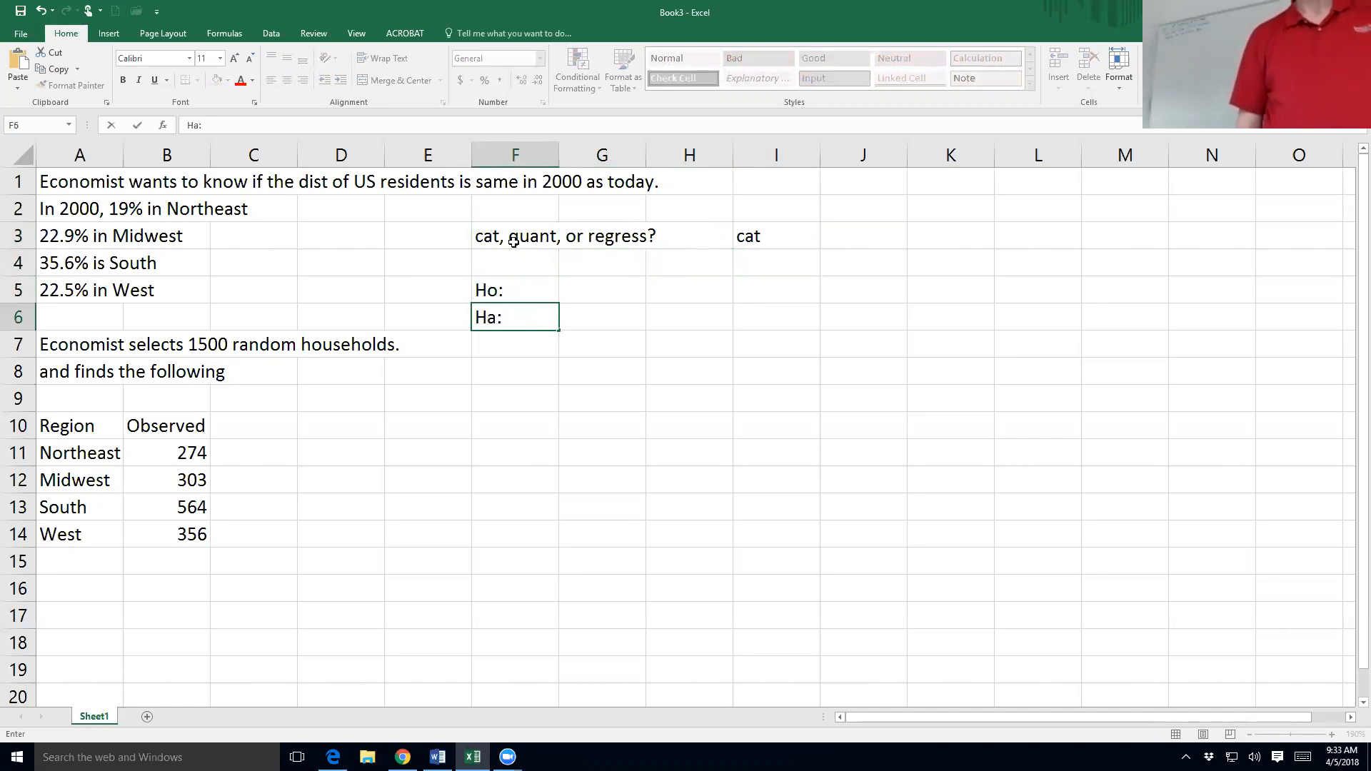
Step: State the hypotheses beside their labels: "dist has not changed" in G5 and "dist has changed" in G6
key(Up)
key(Right)
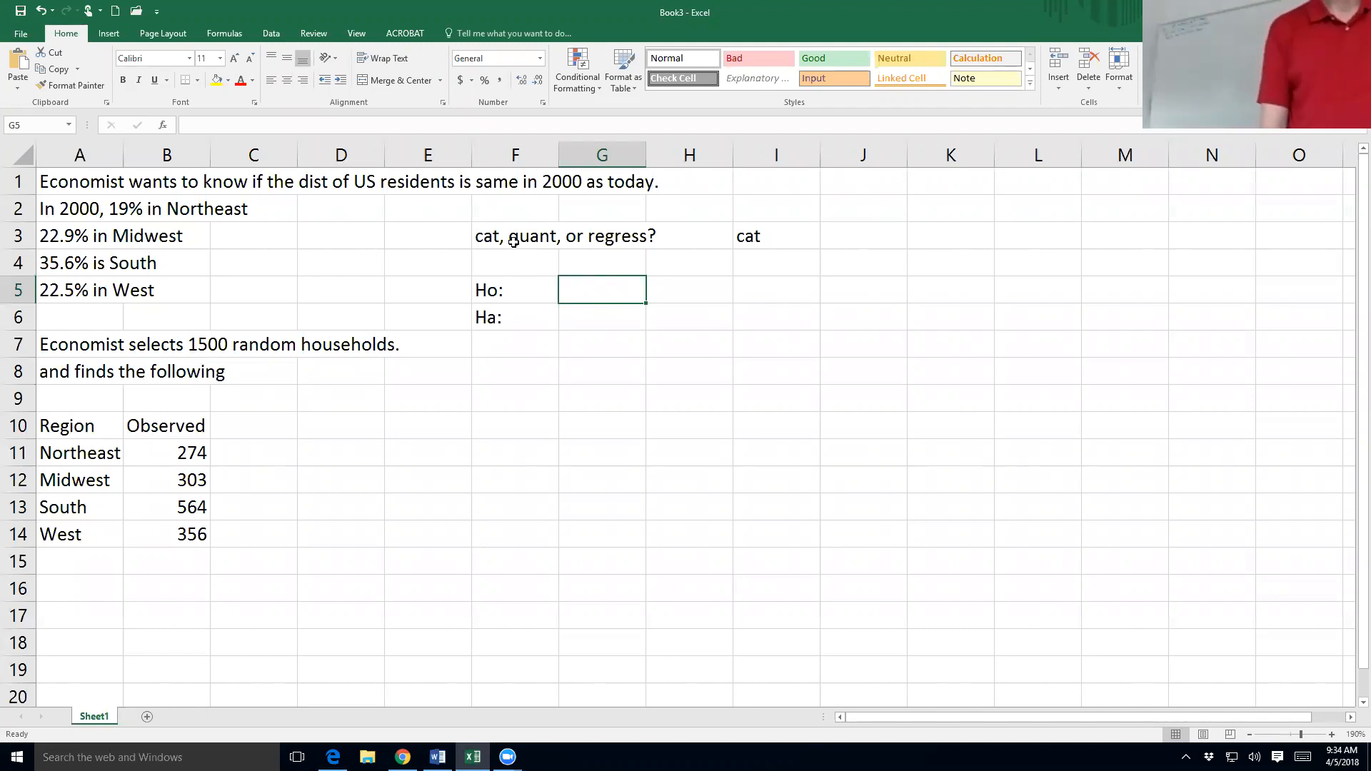
text(dist has )
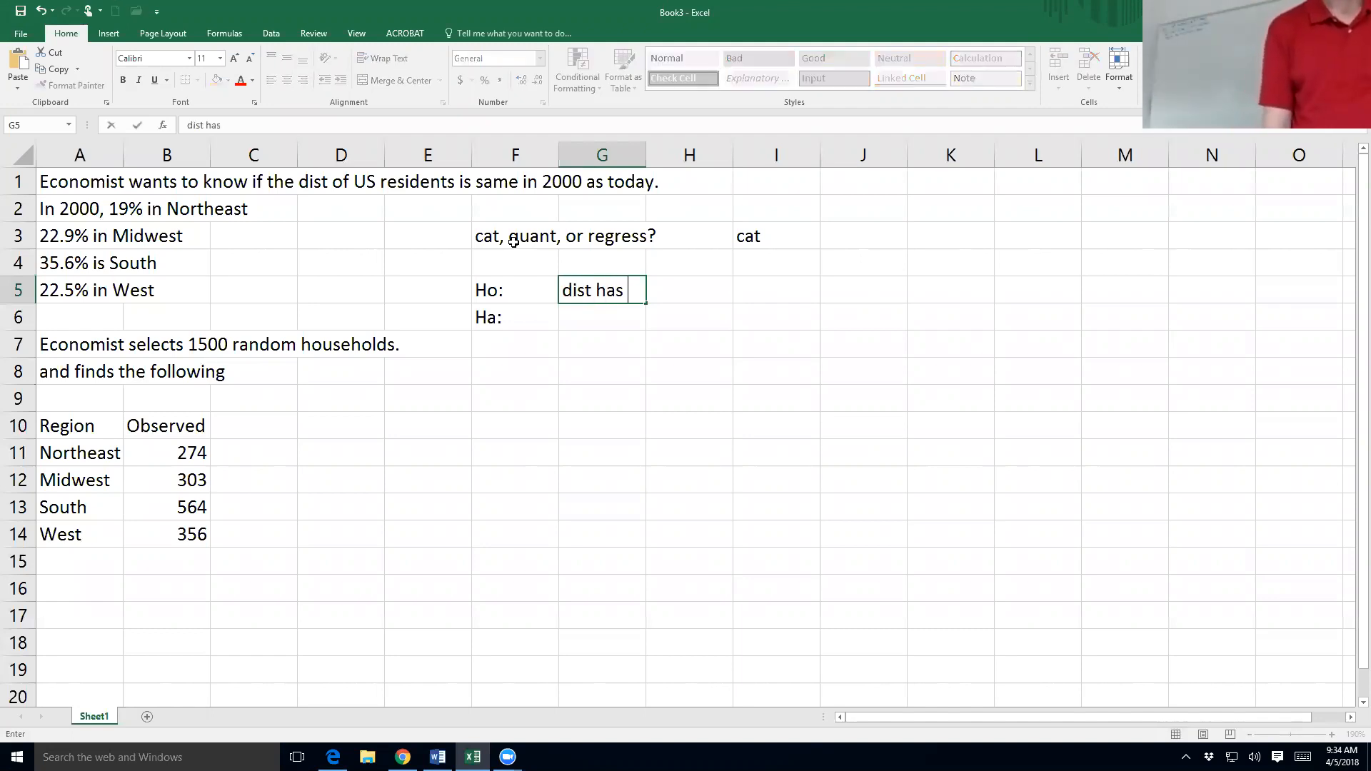
text(not changed)
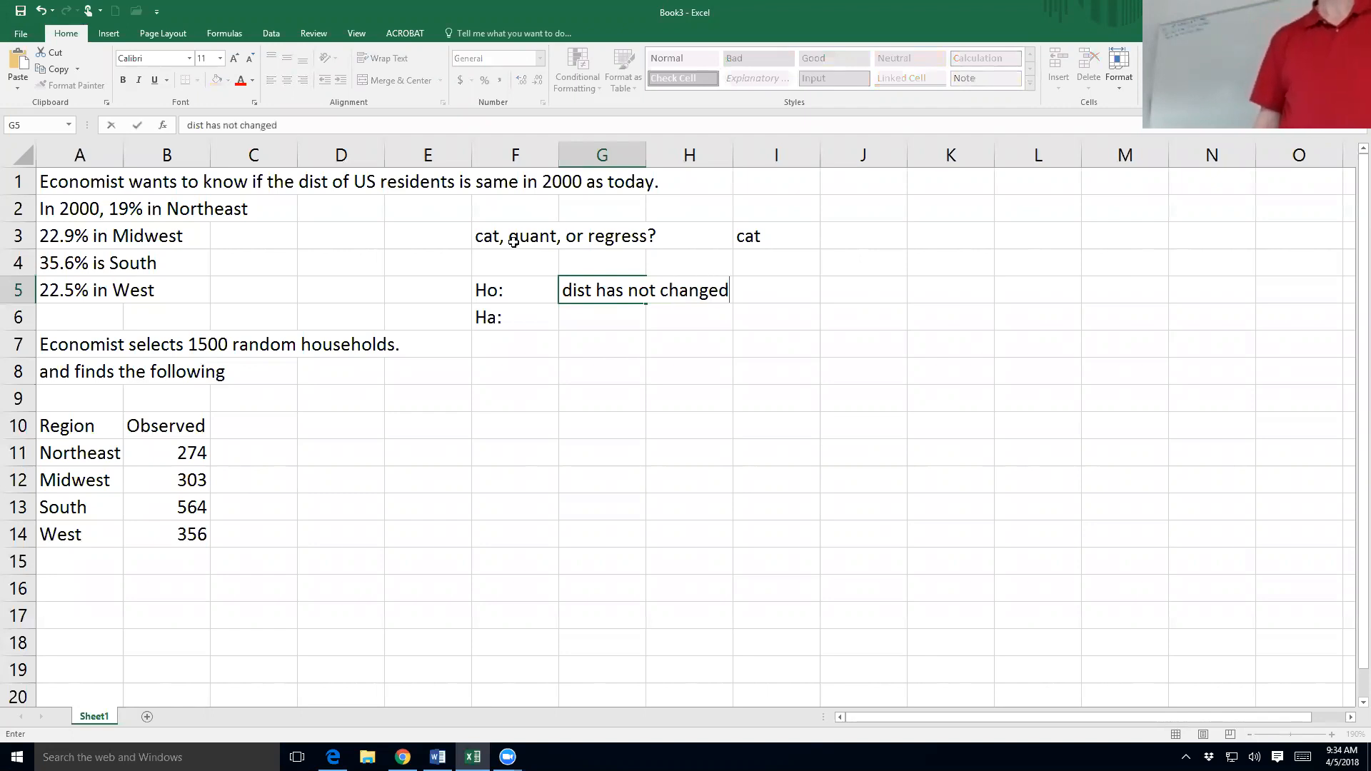
key(Return)
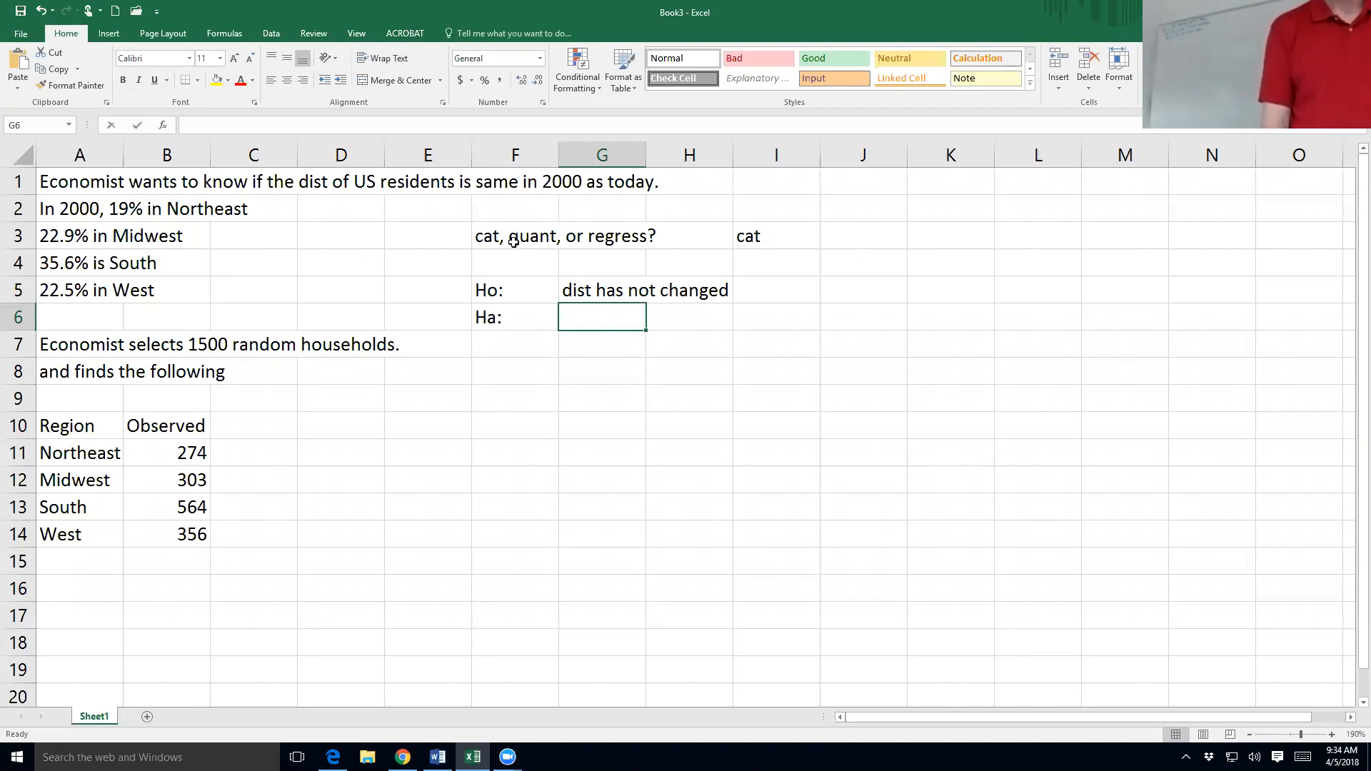
text(dist has changed)
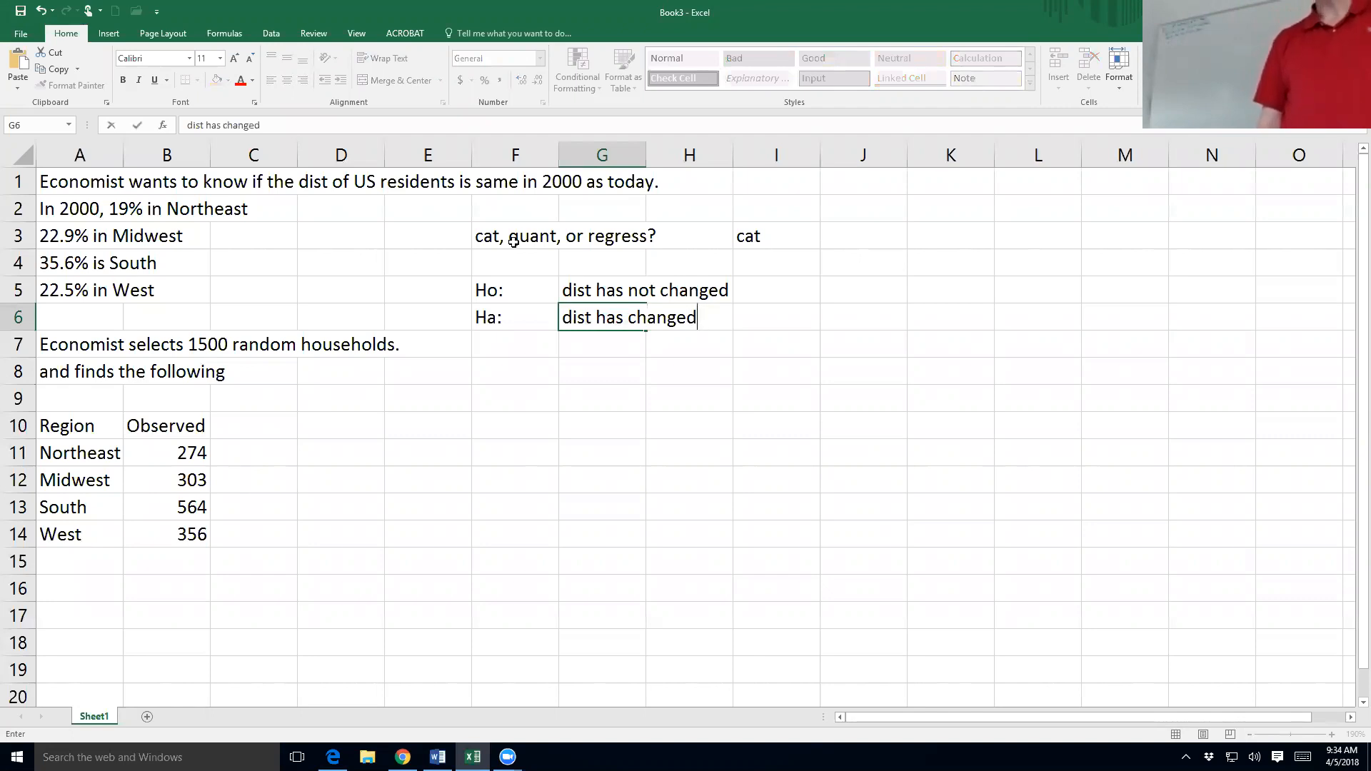
key(Return)
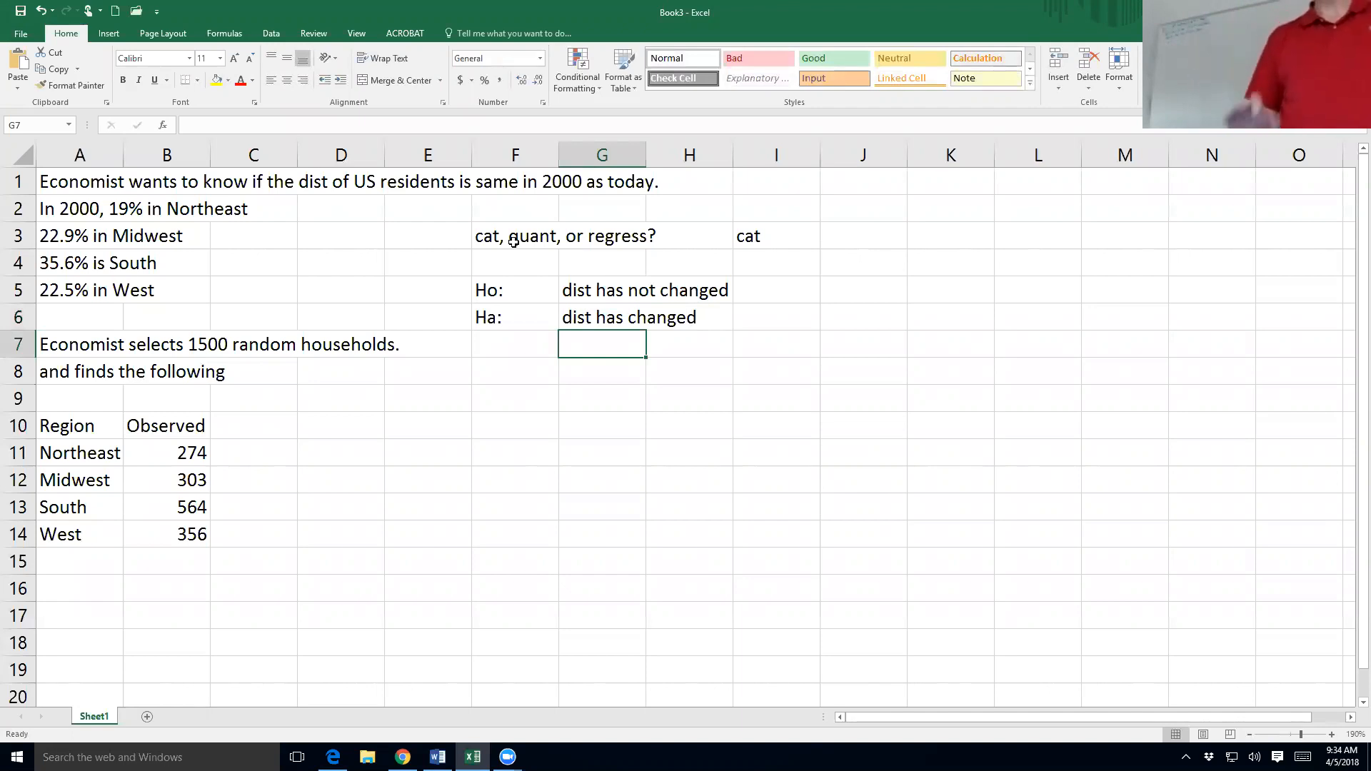
Step: Add the note "(right tail test)" below the alternative hypothesis in G7
text((eri)
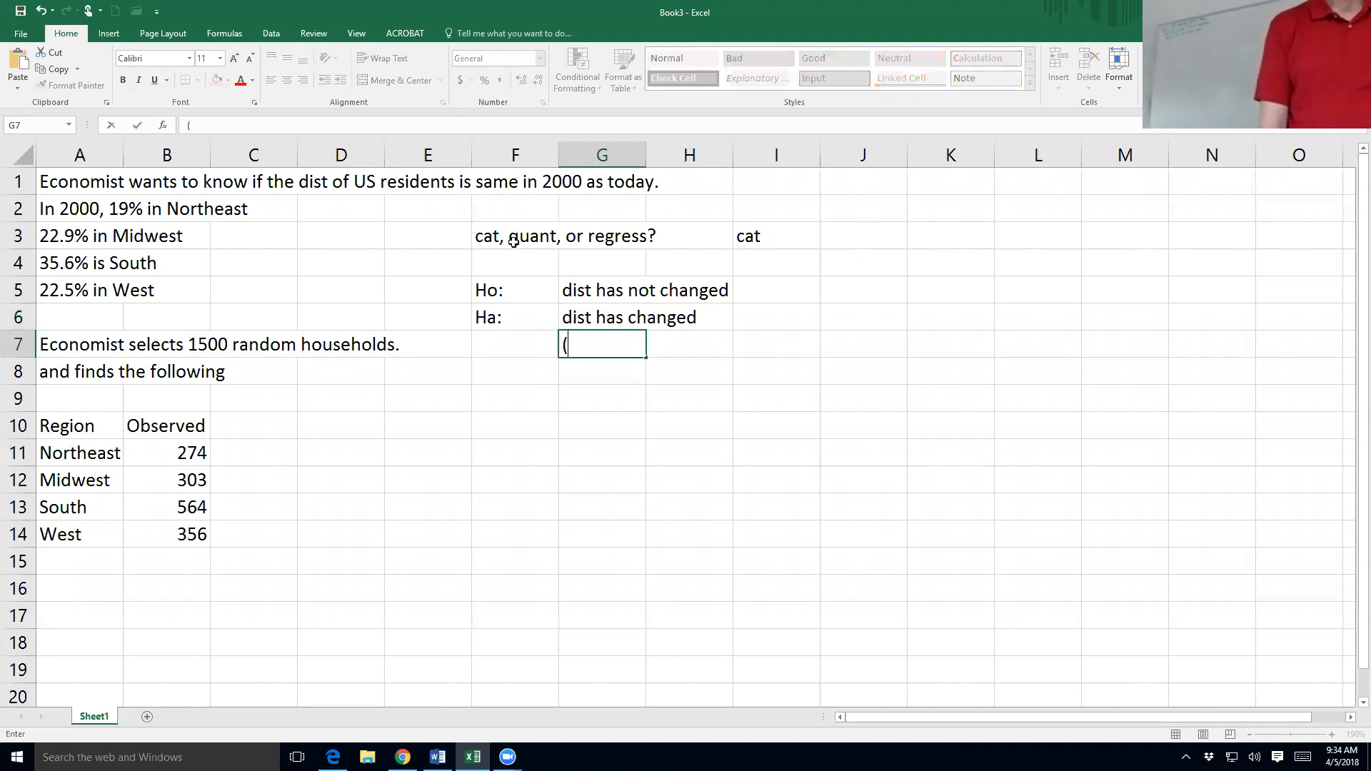
key(BackSpace)
key(BackSpace)
key(BackSpace)
text(right t)
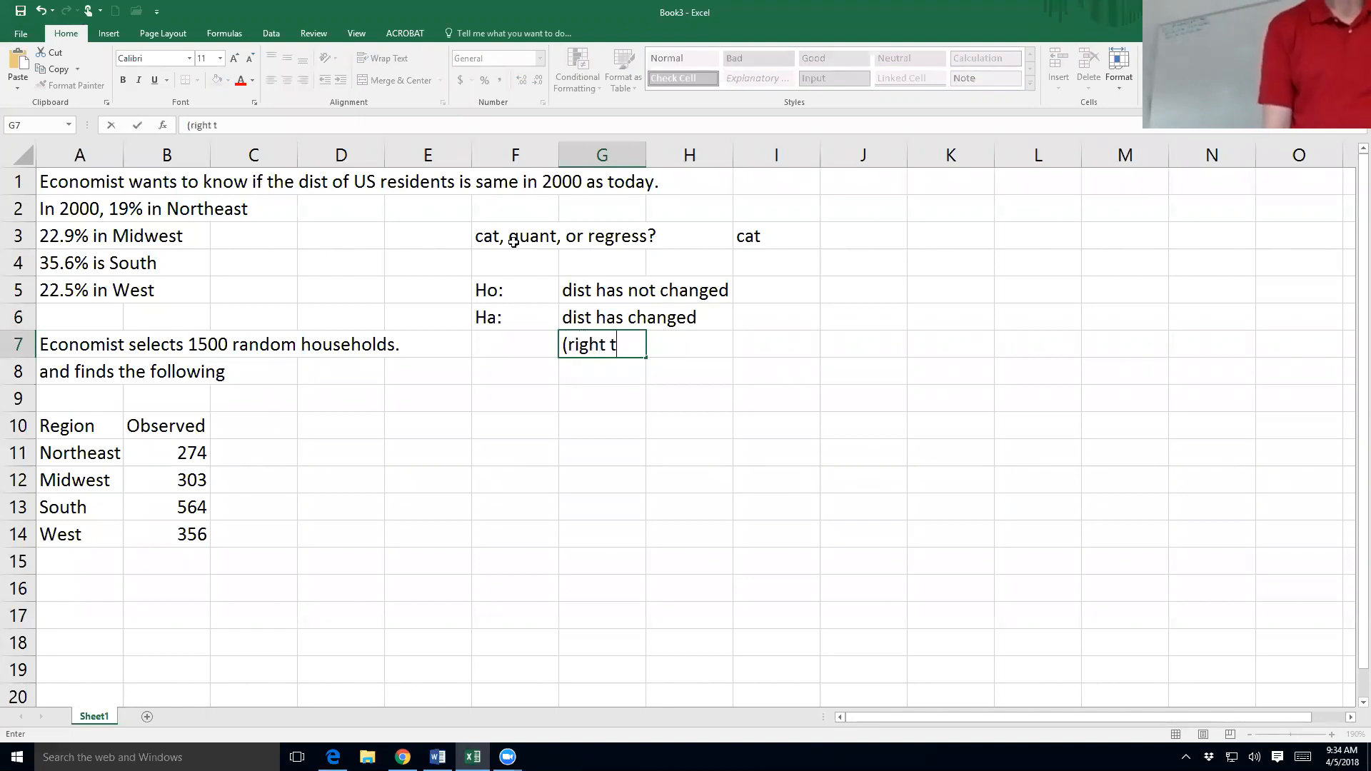
text(ail test))
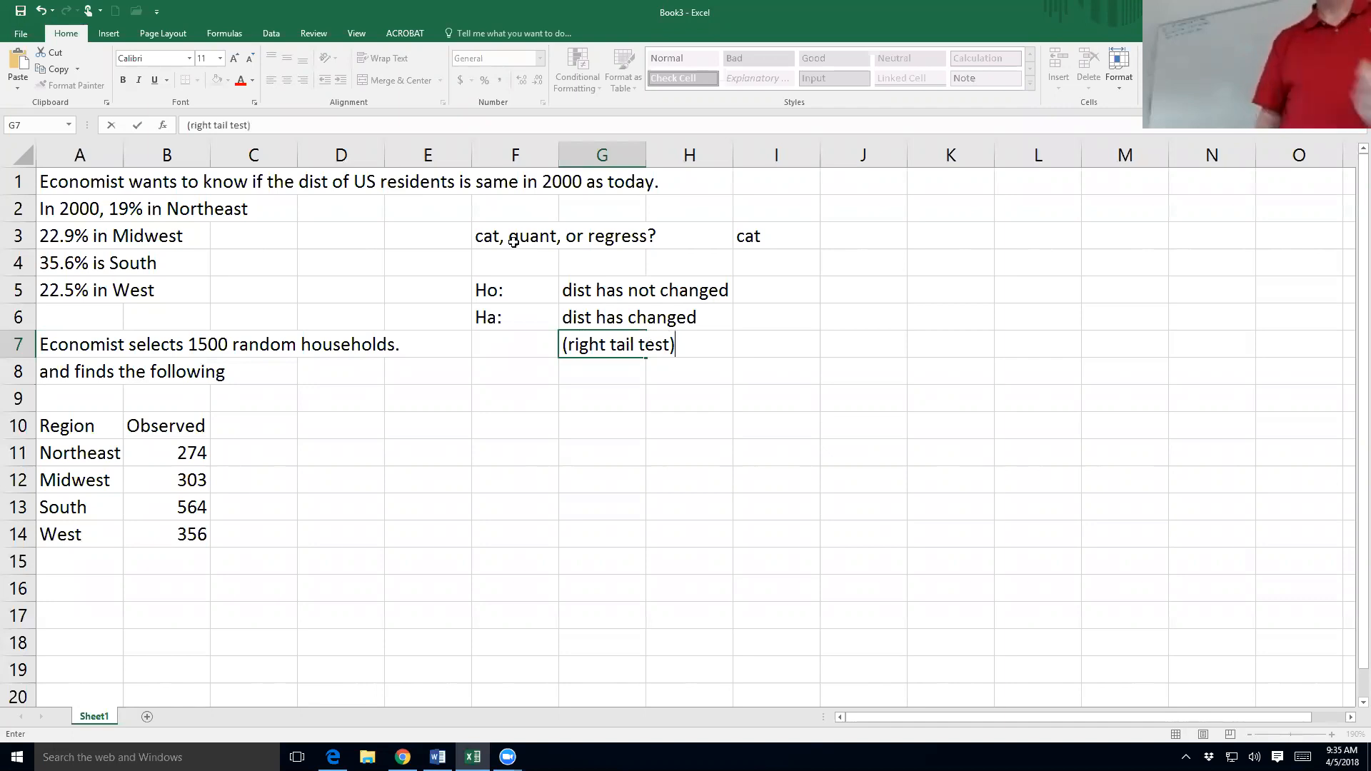
key(Return)
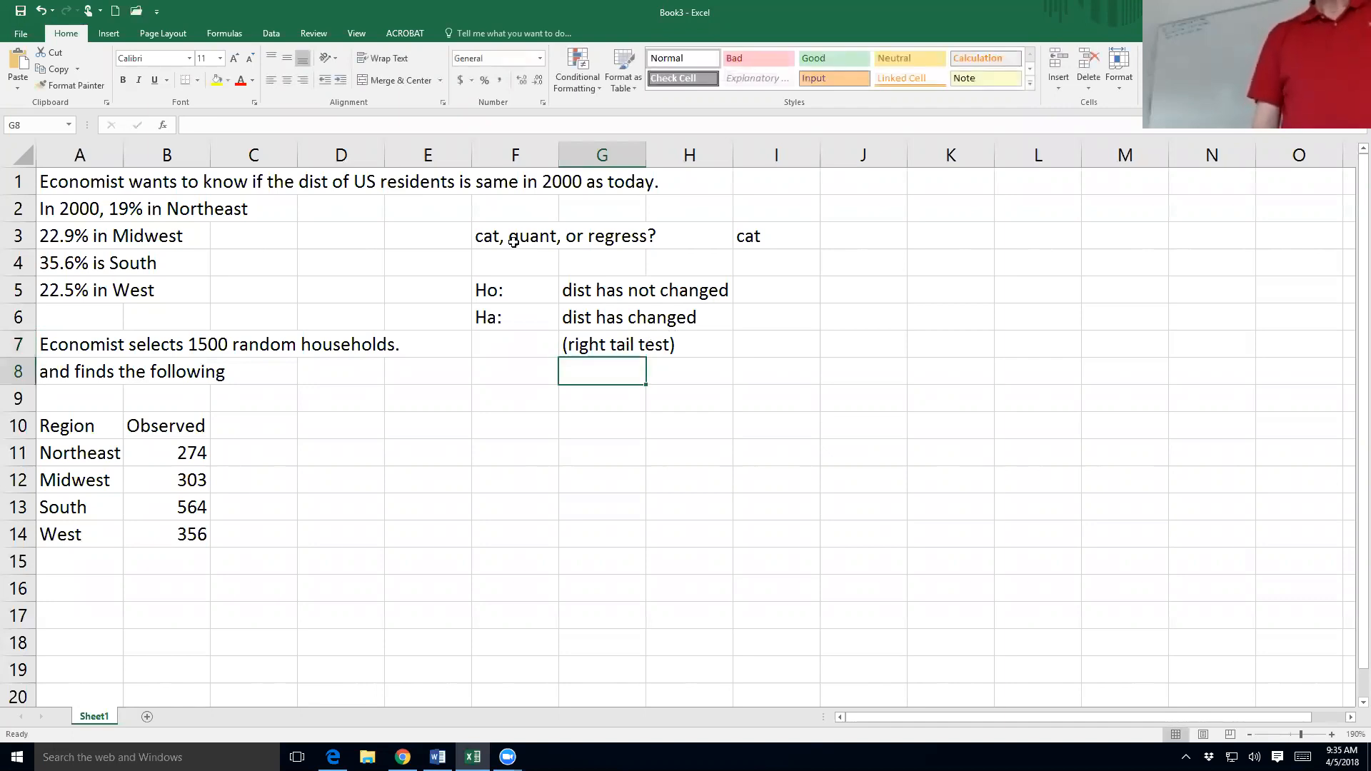
Step: Enter the test-type question "z, t, chisq, f?" in F9
key(Return)
key(Left)
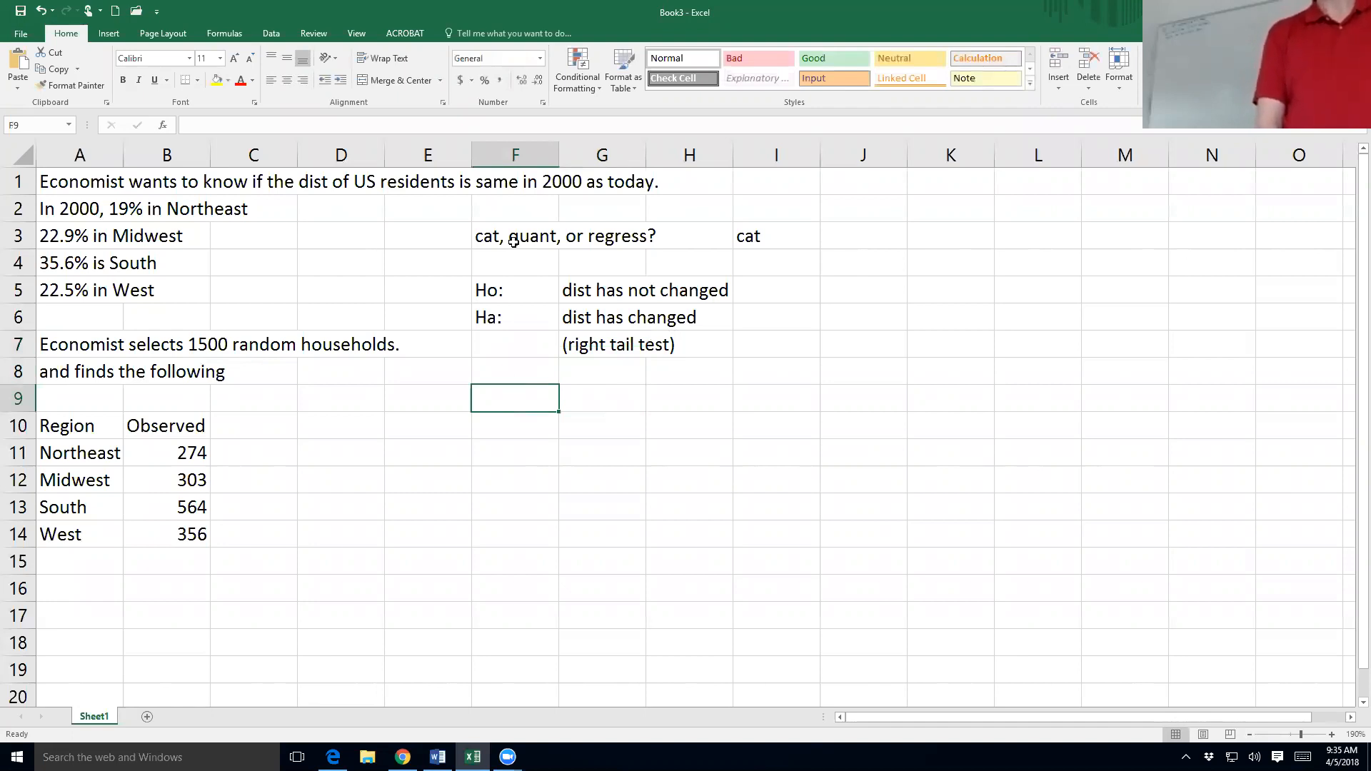
text(z, t, ch)
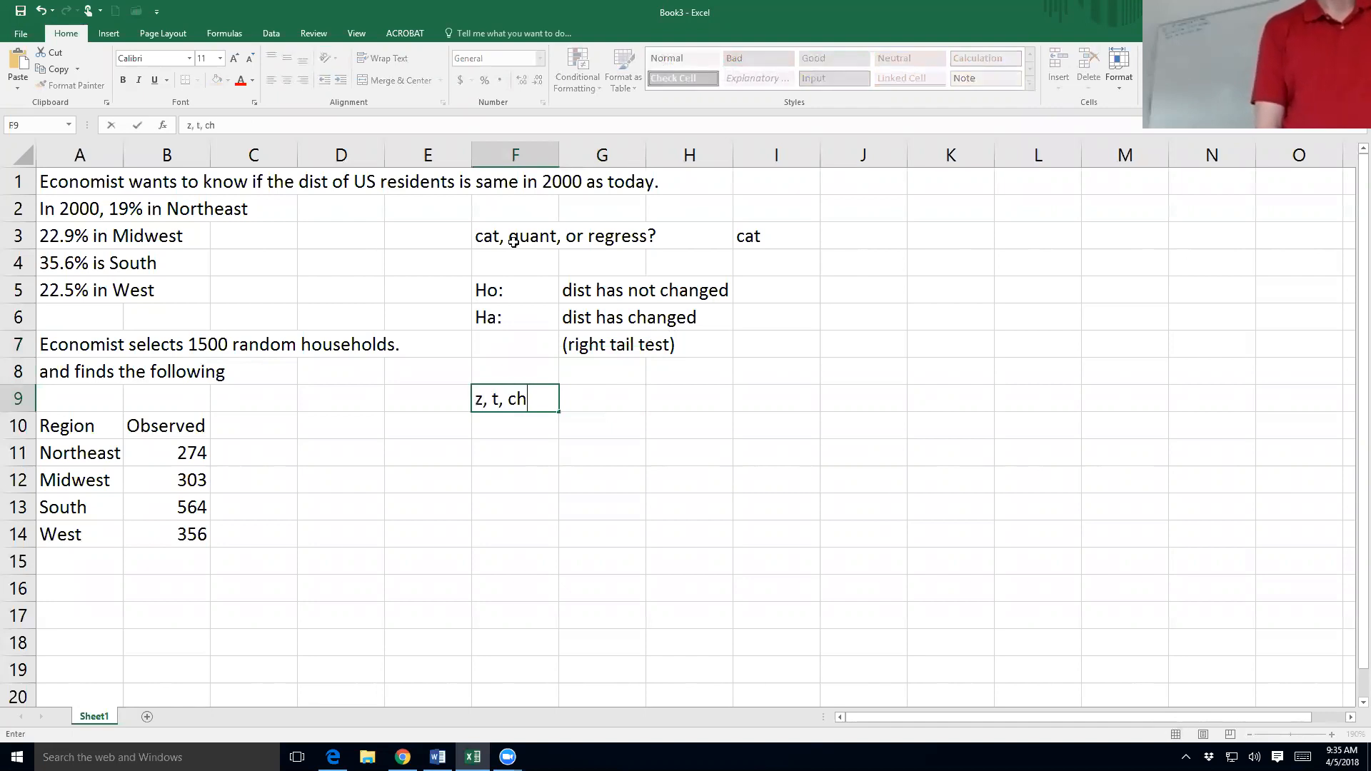
text(isq, f?)
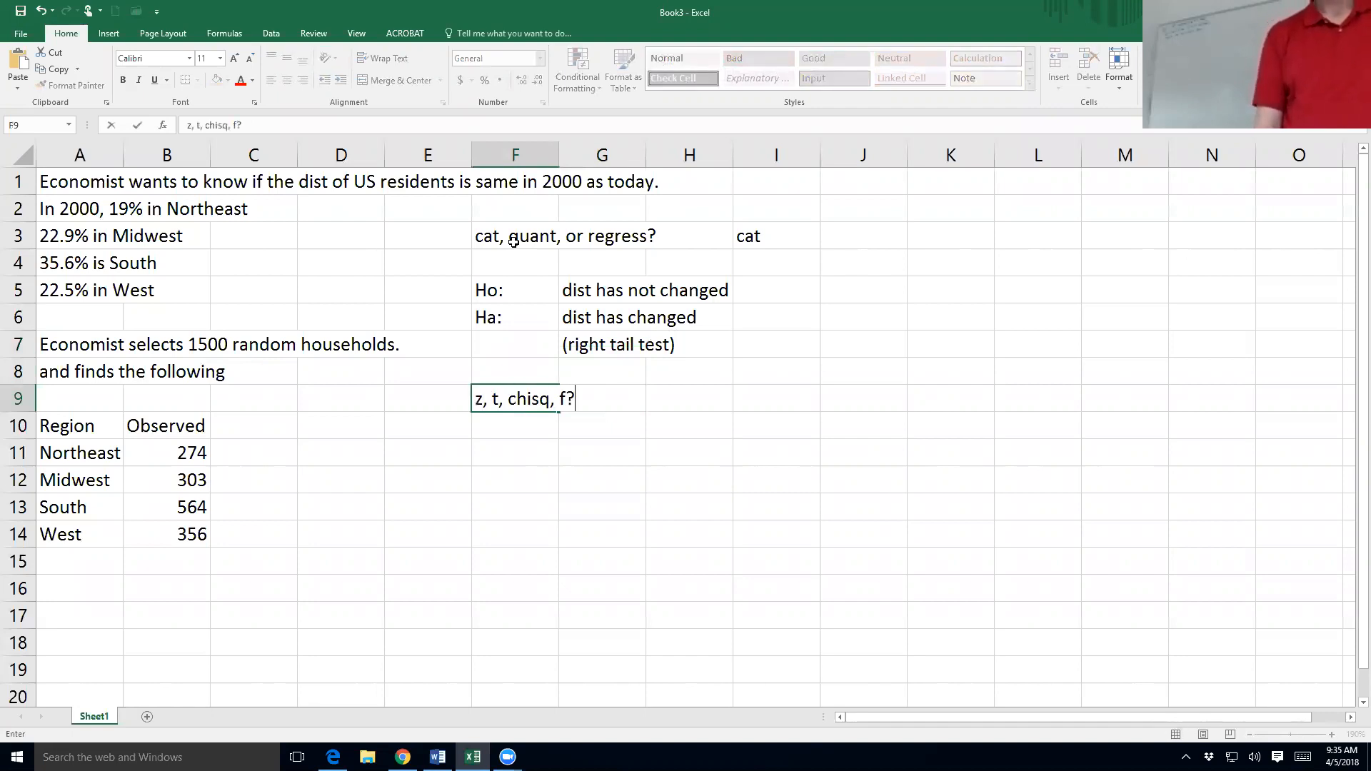
key(Return)
Step: Answer the test-type question with "chisq goodness of fit" in H9
key(Up)
key(Right)
key(Right)
key(Right)
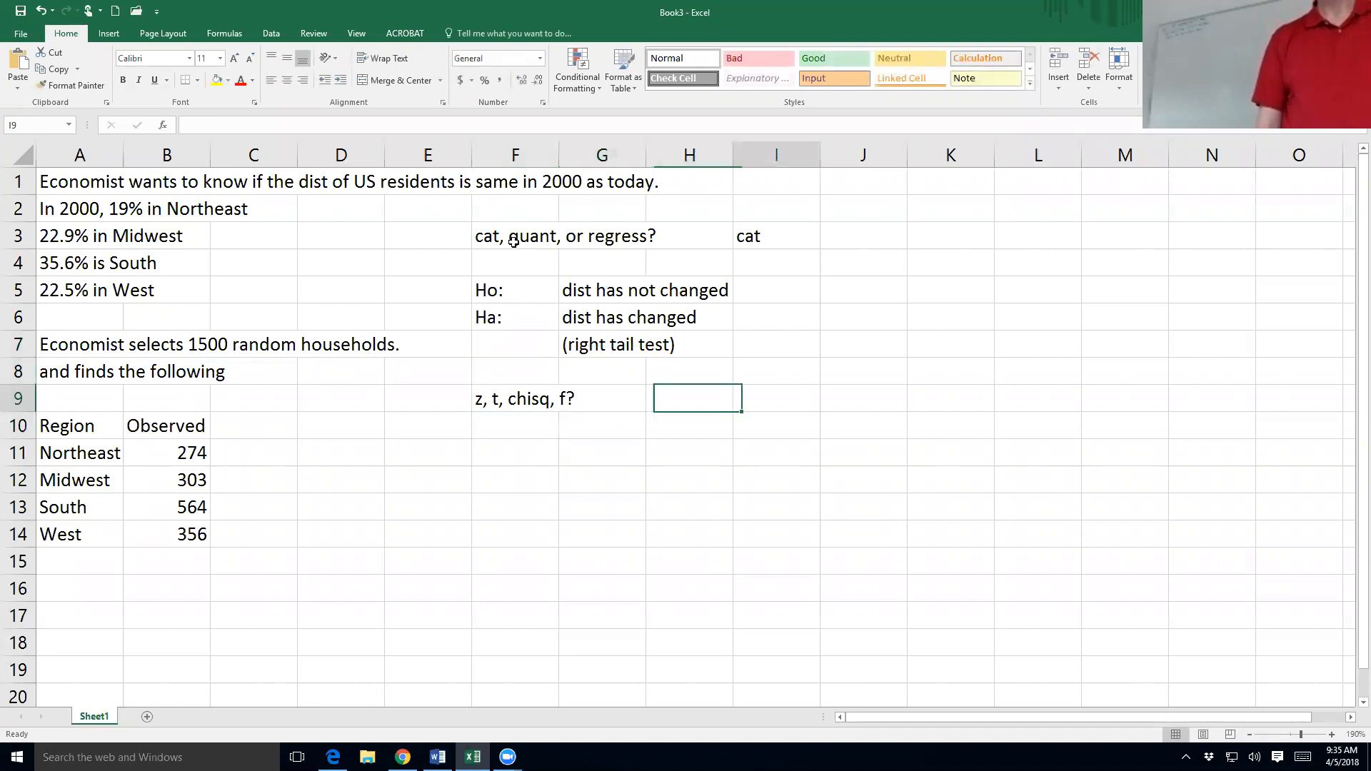
key(Left)
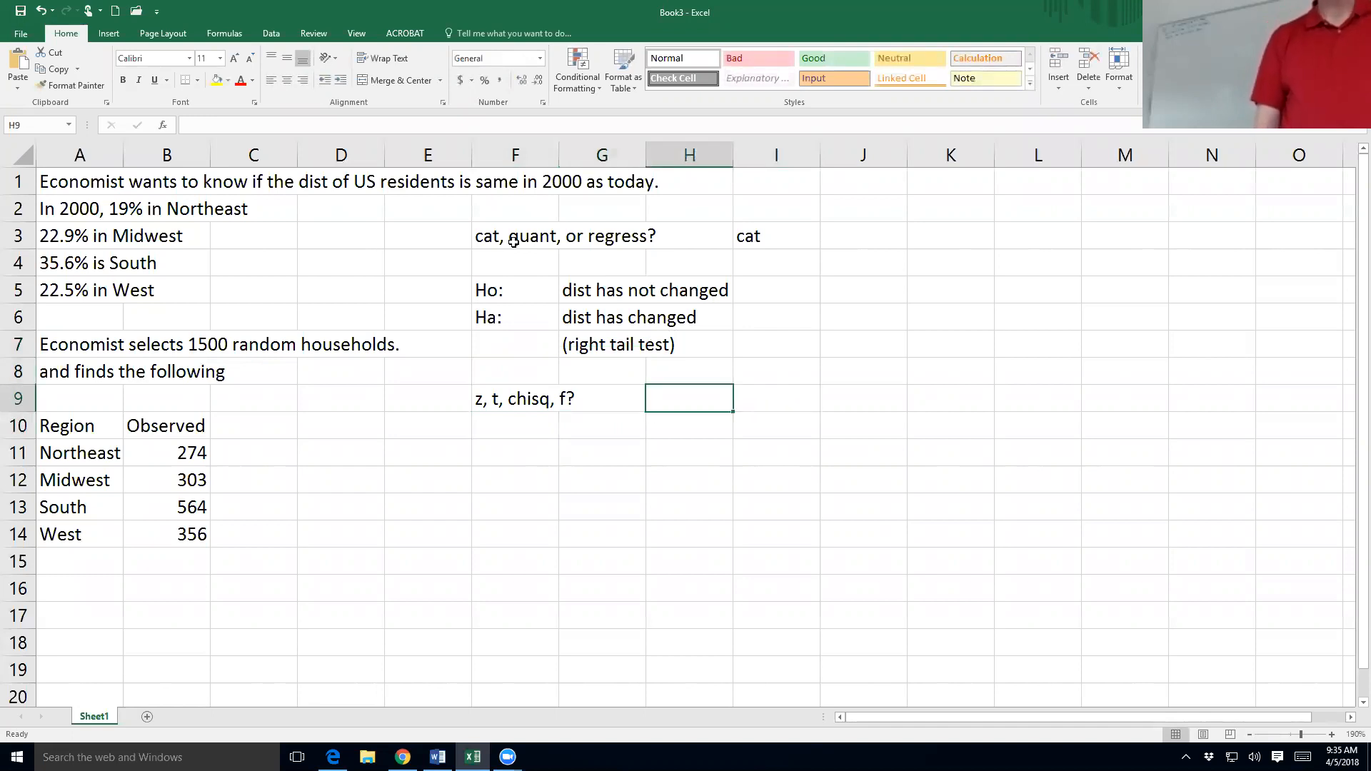
text(chisq)
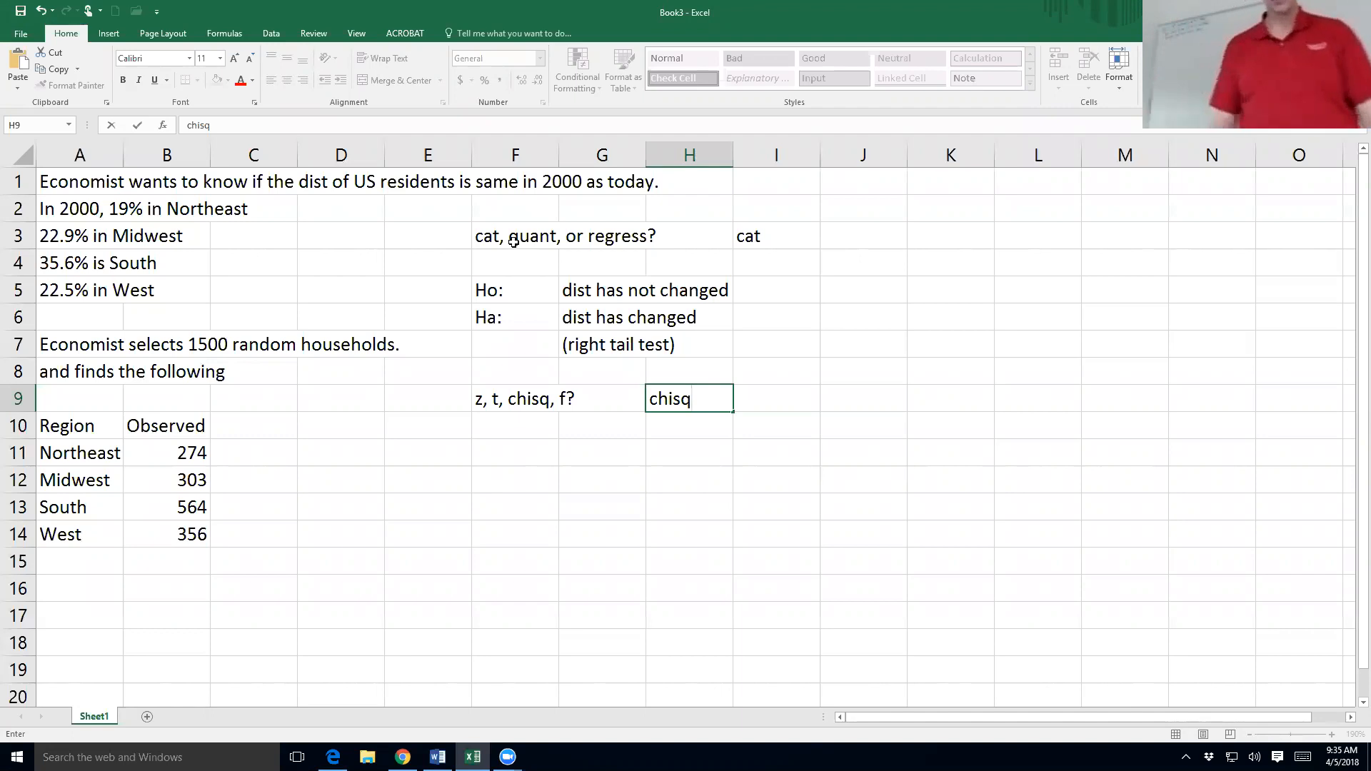
text(goodne)
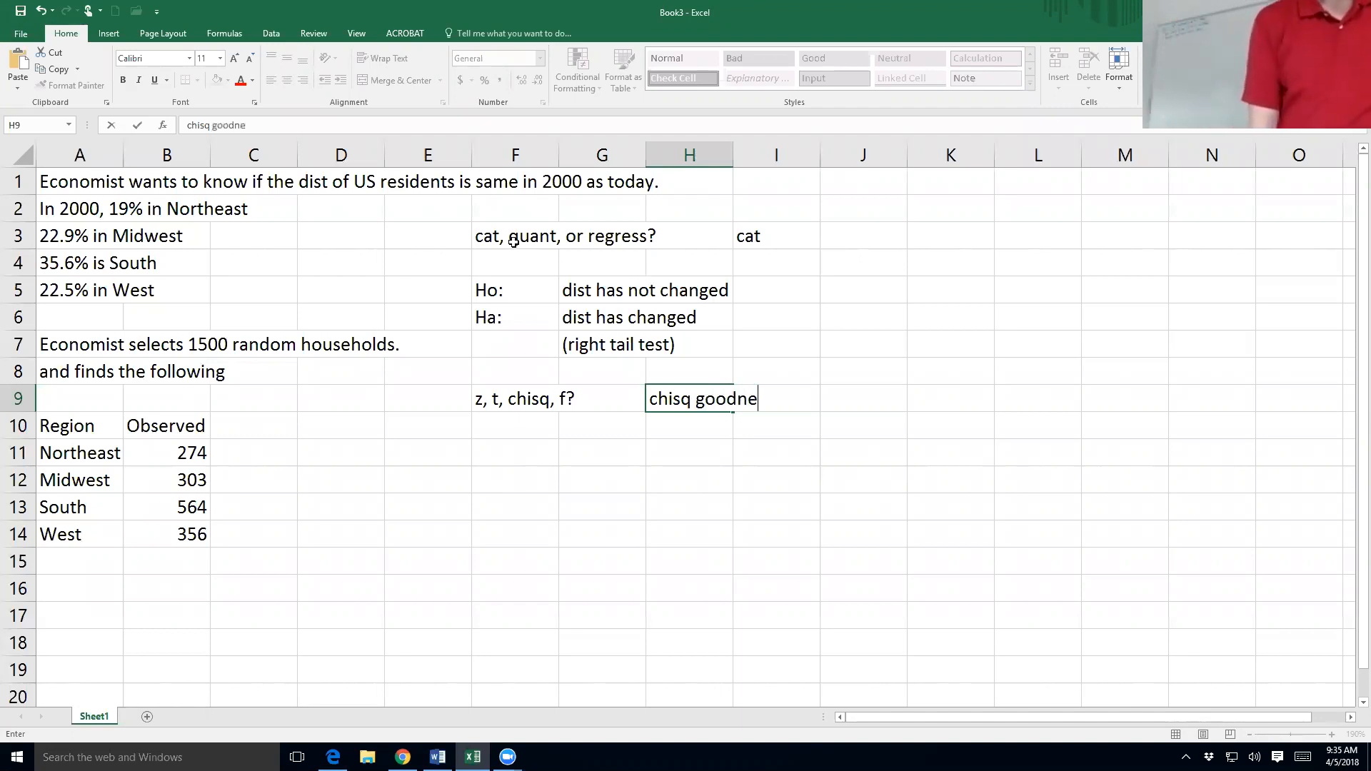
text(ss of fit)
key(Return)
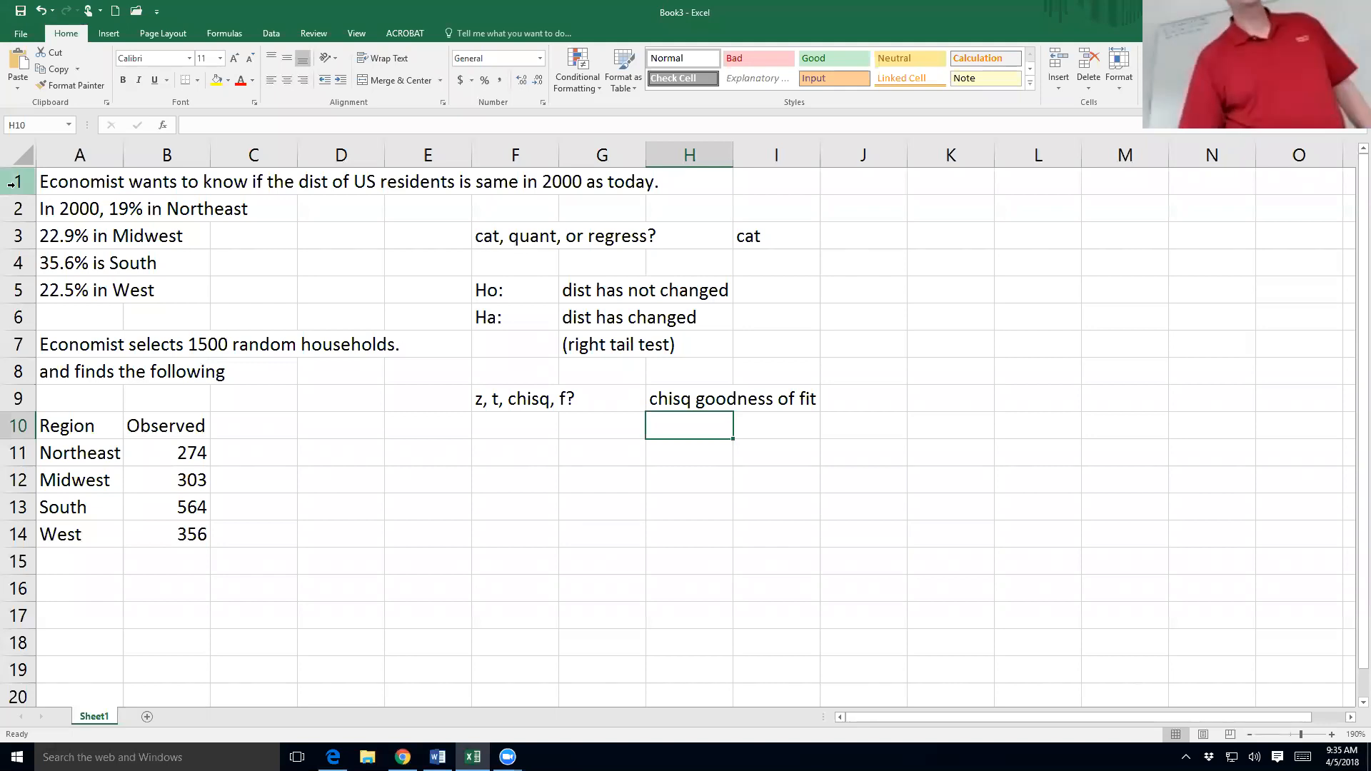
Step: Review the 2000 percentages and the observed counts, and add the column heading "expected" in C10
drag(63, 208, 70, 290)
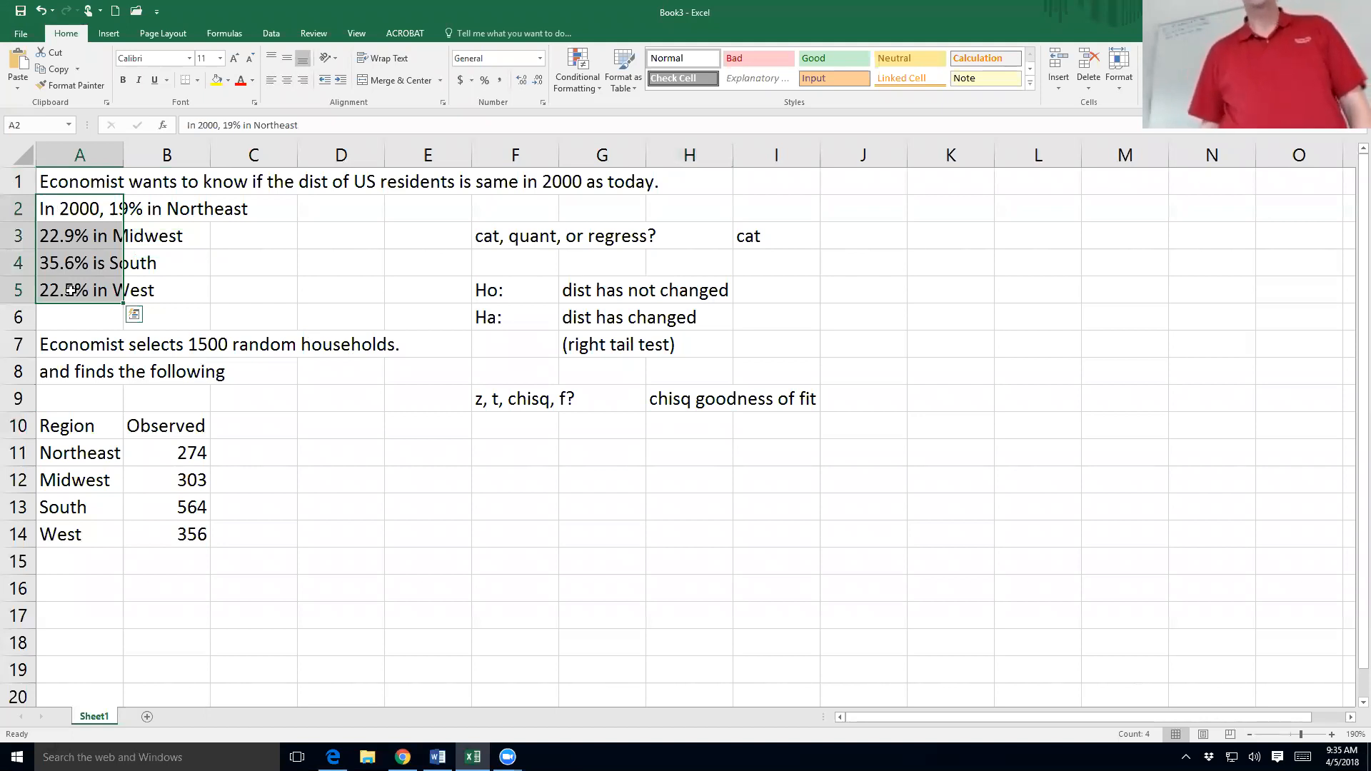
drag(196, 431, 195, 542)
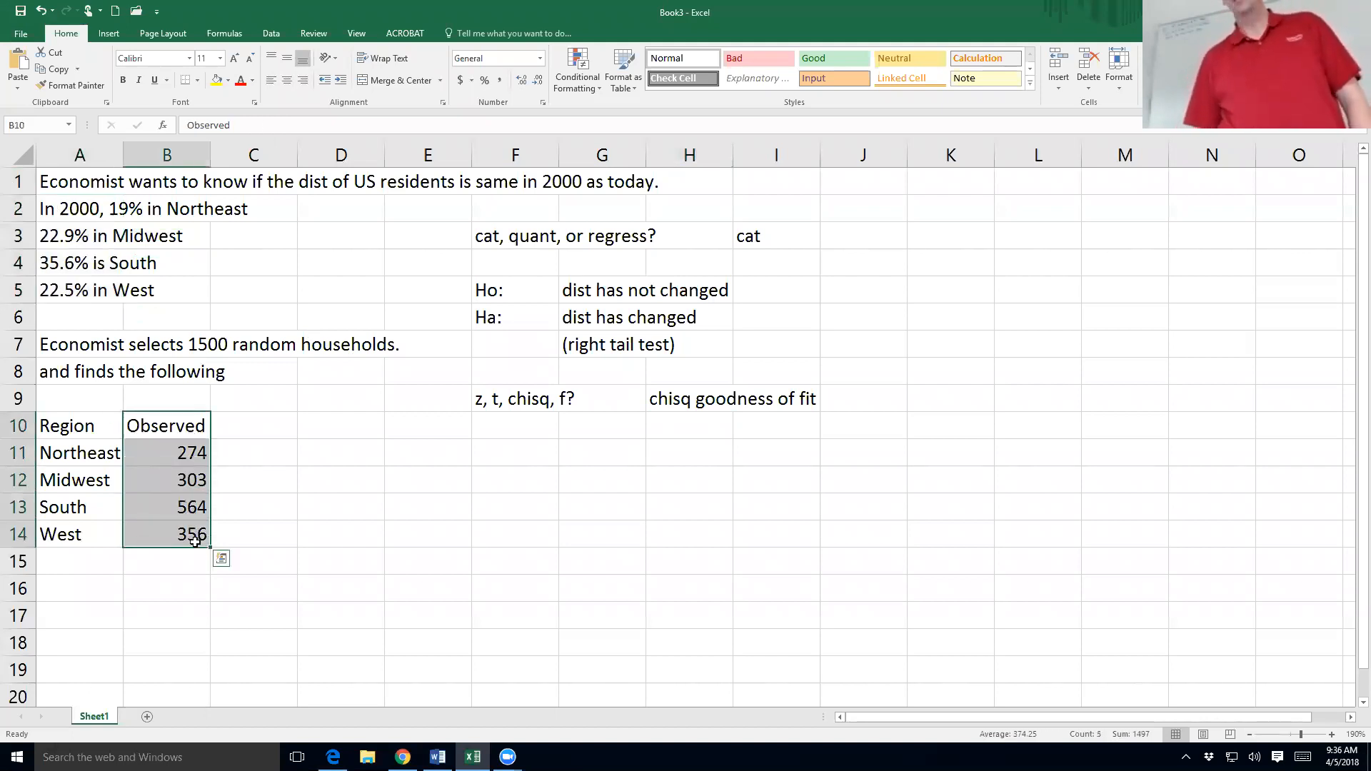
click(272, 424)
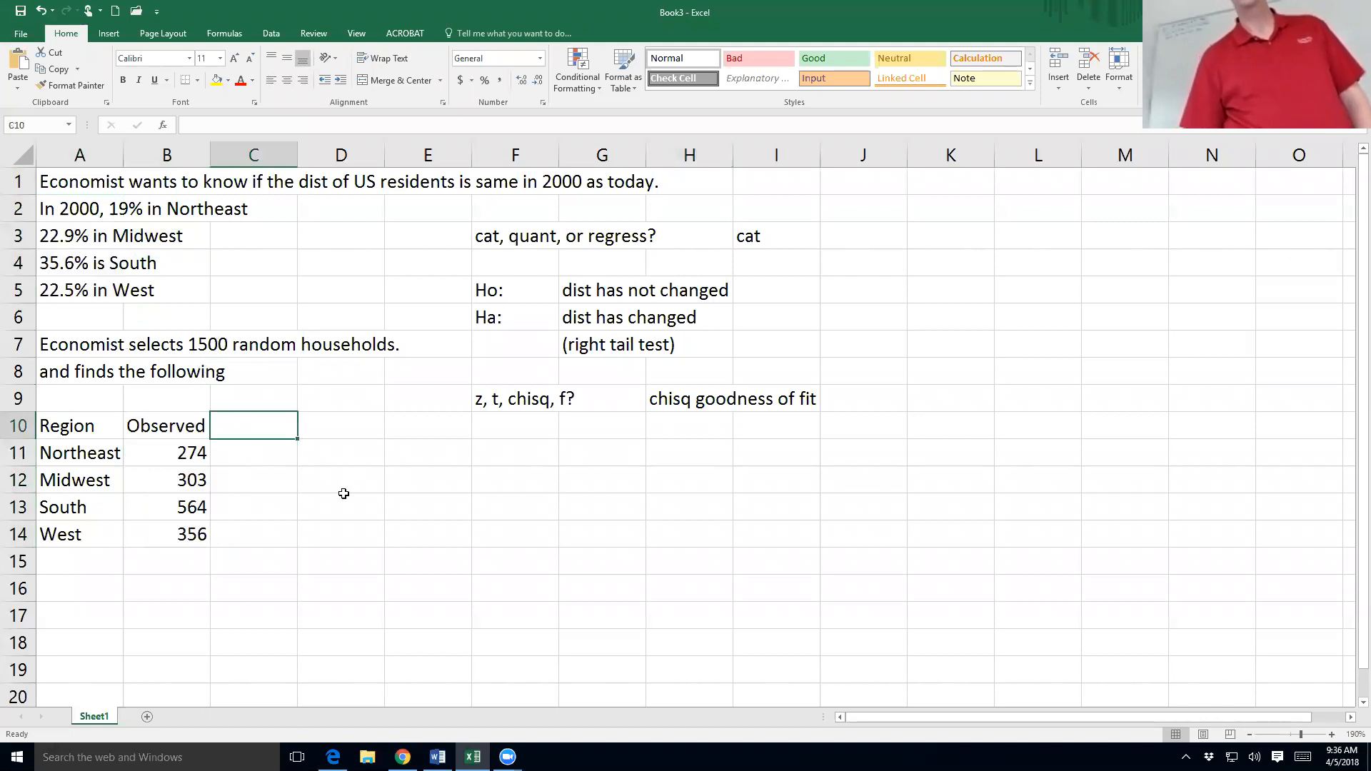
text(expected)
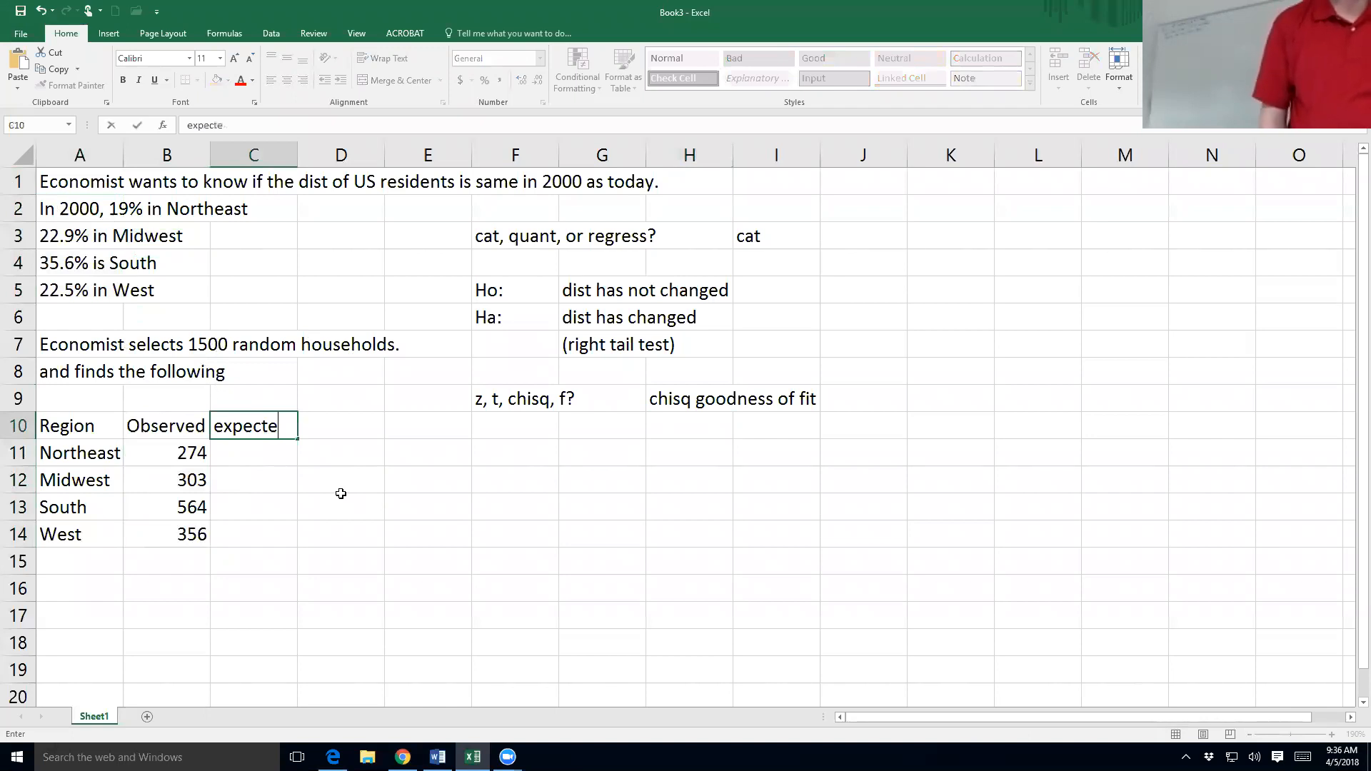
key(Return)
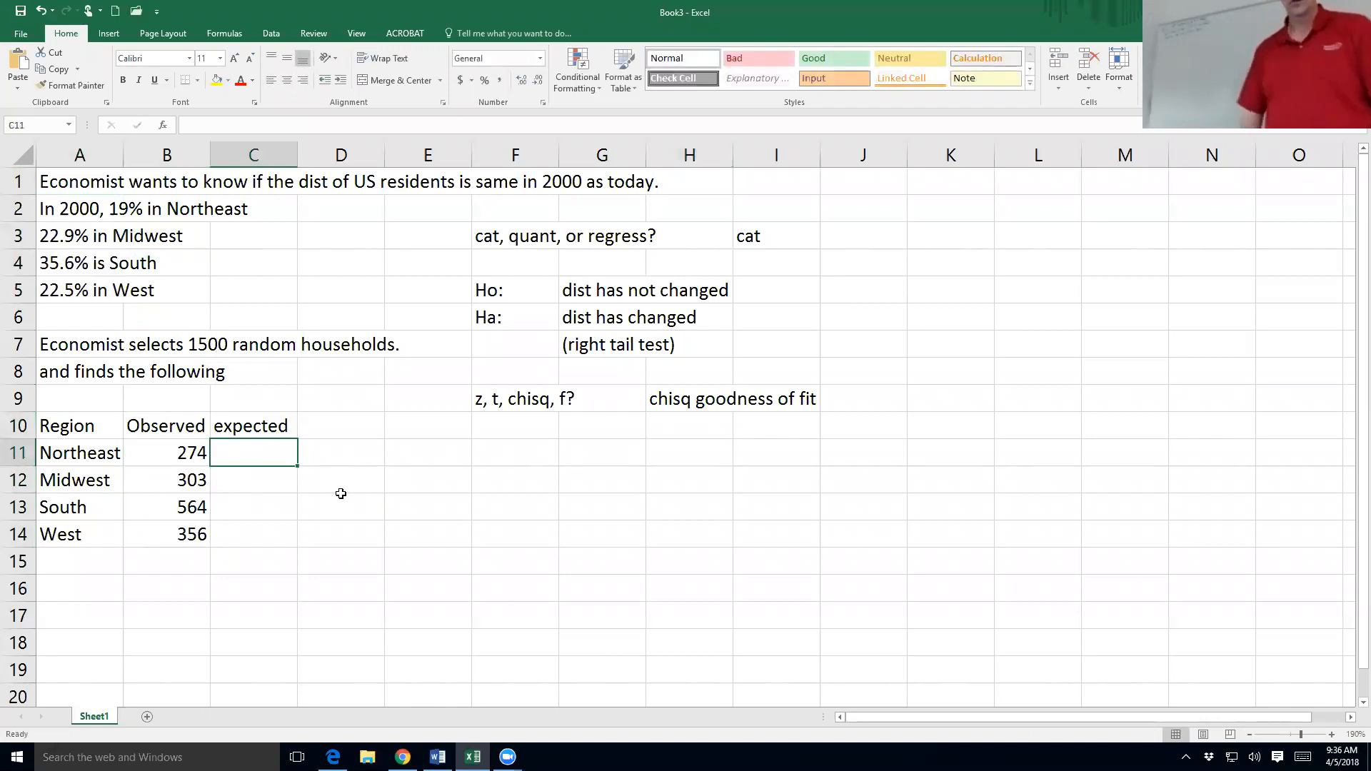
Step: Calculate the expected counts in C11:C14 with the formulas =.19*1500, =.229*1500, =.356*1500 and =.225*1500
text(=.19*)
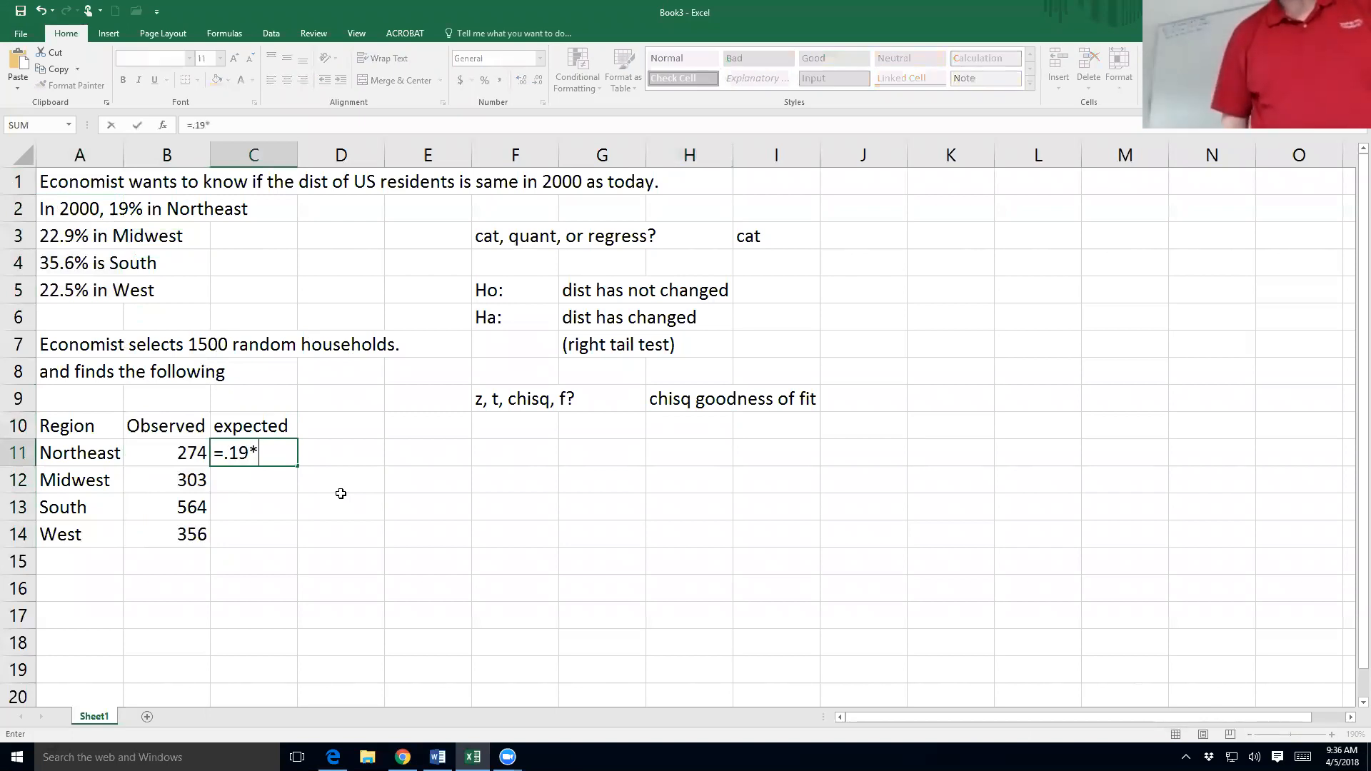
text(1500)
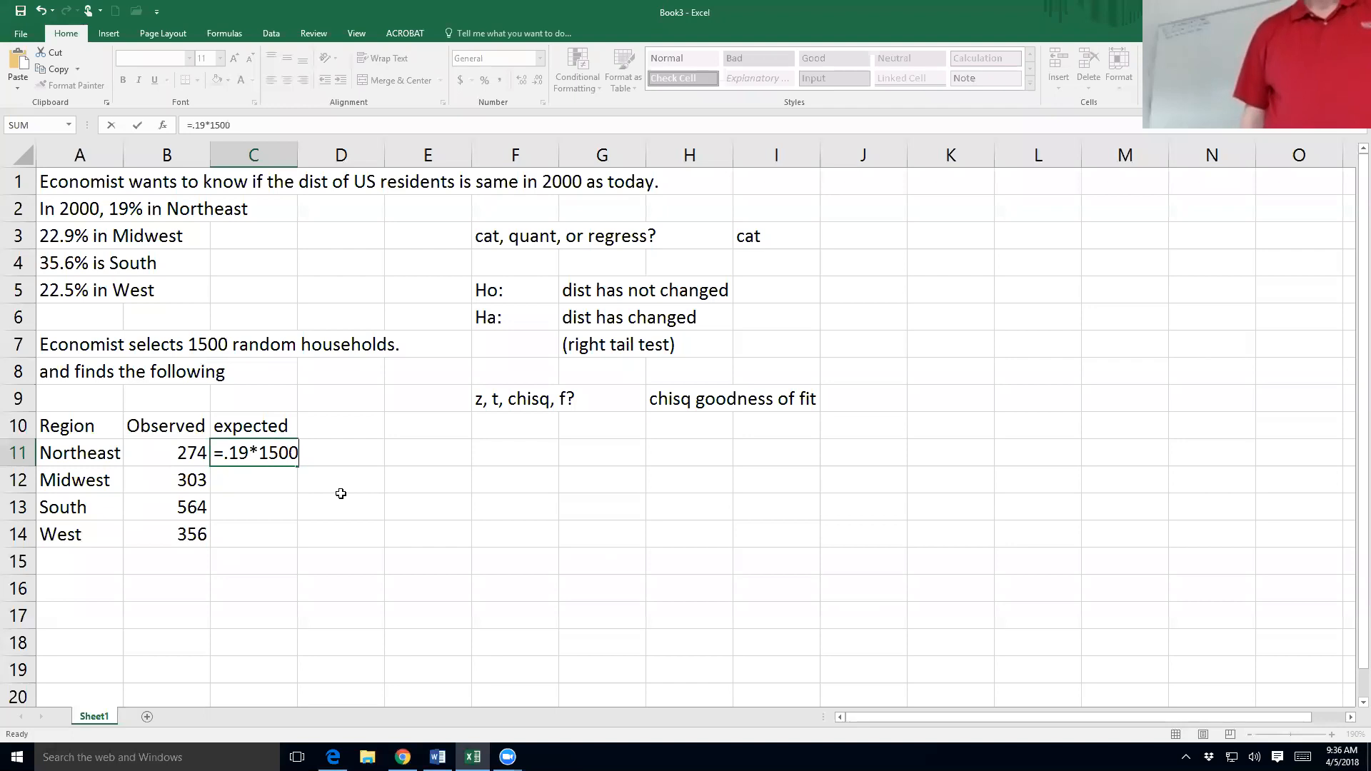
key(Return)
text(=.229*1500)
key(Return)
text(=.356*1500)
key(Return)
text(=)
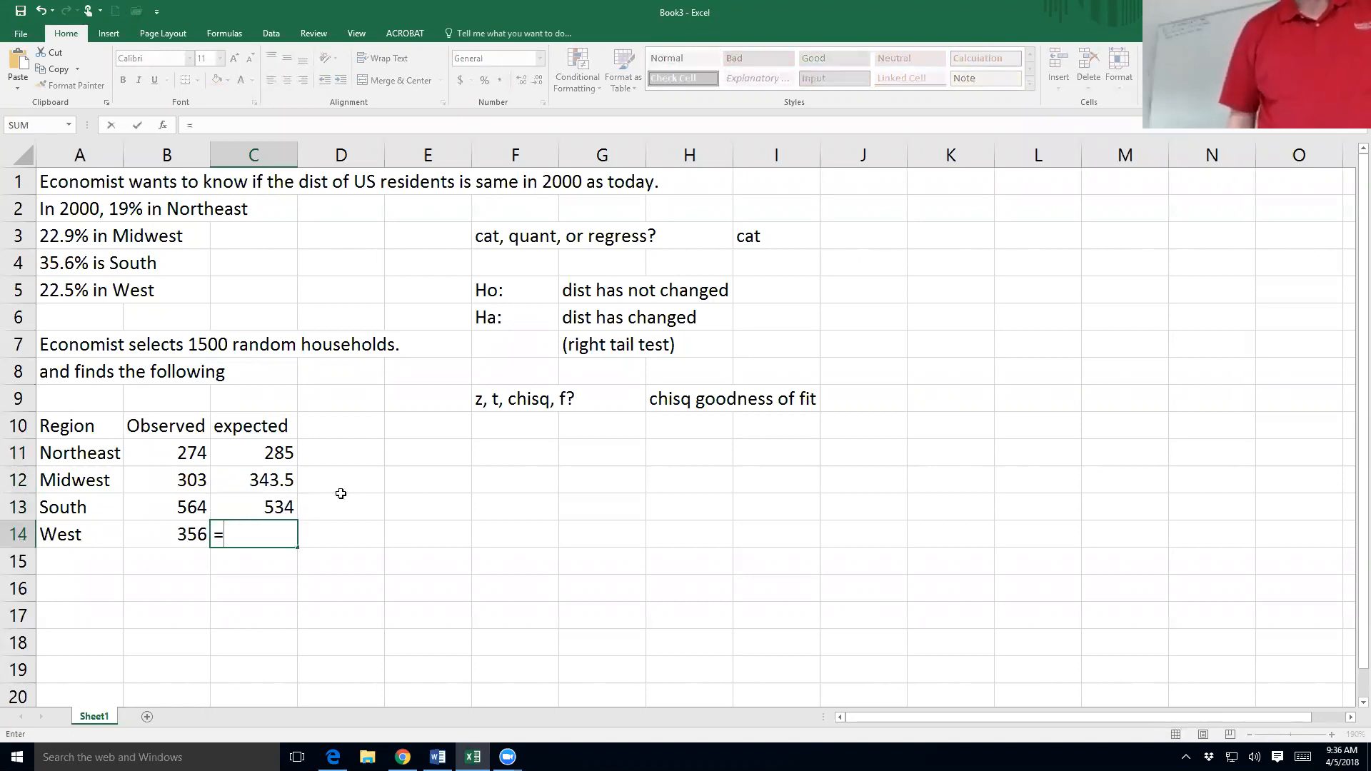
text(.225*1500)
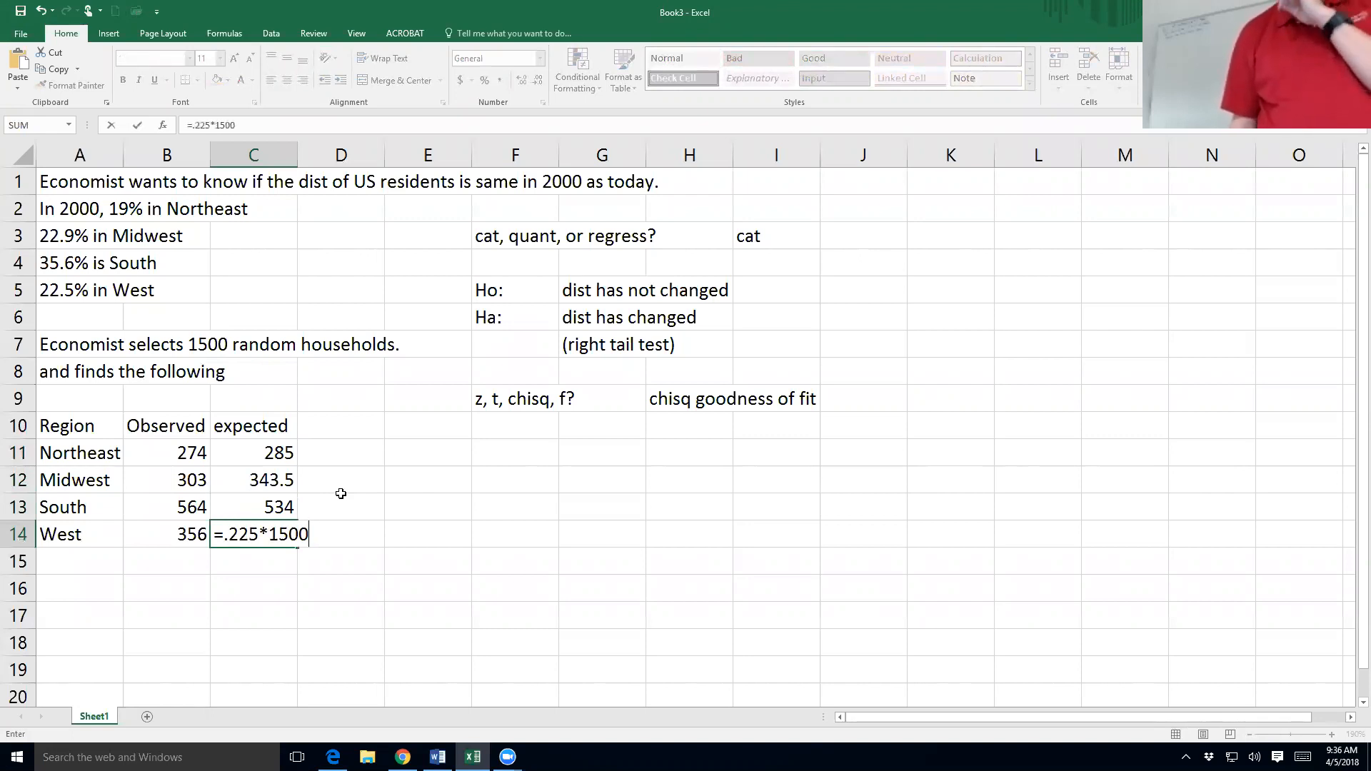
key(Return)
Step: Total the expected counts in C16 with =SUM(C11:C15)
key(Return)
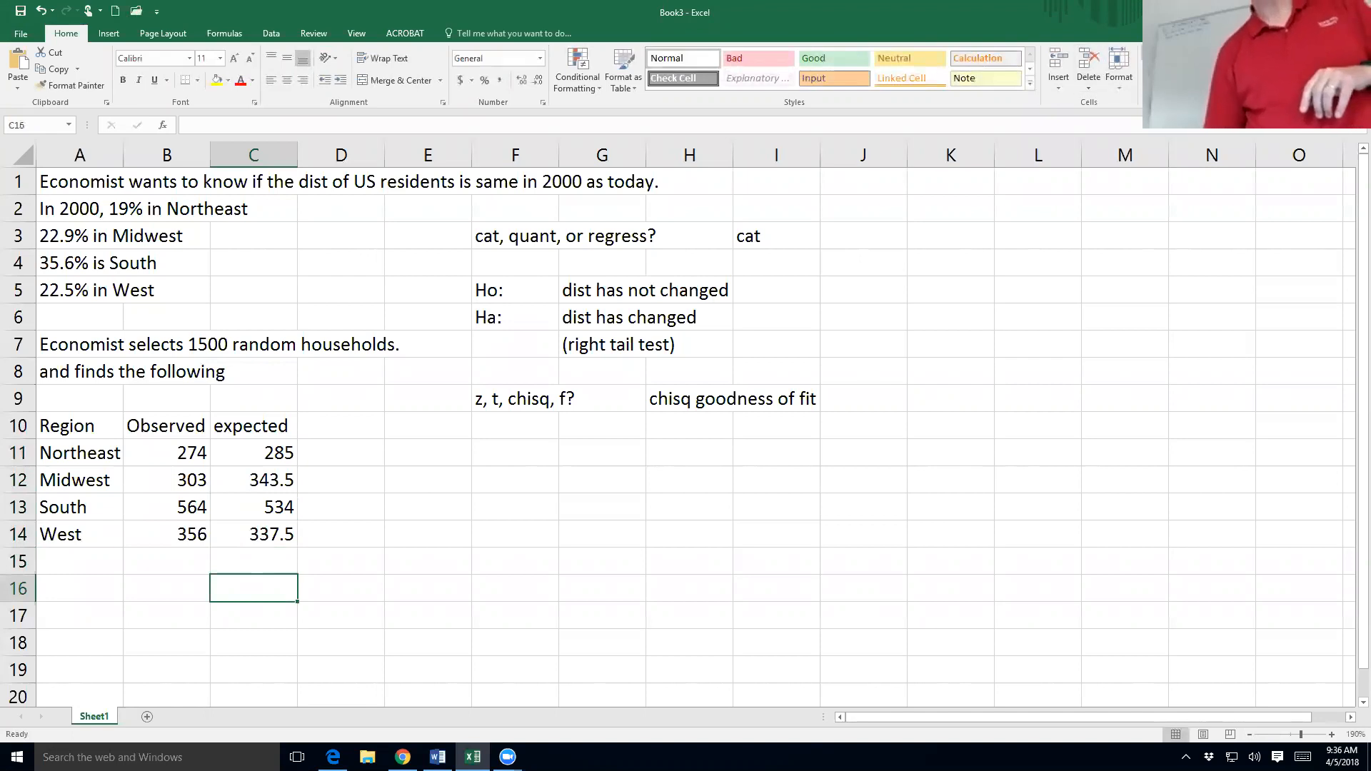
key(alt+equal)
key(Return)
key(Up)
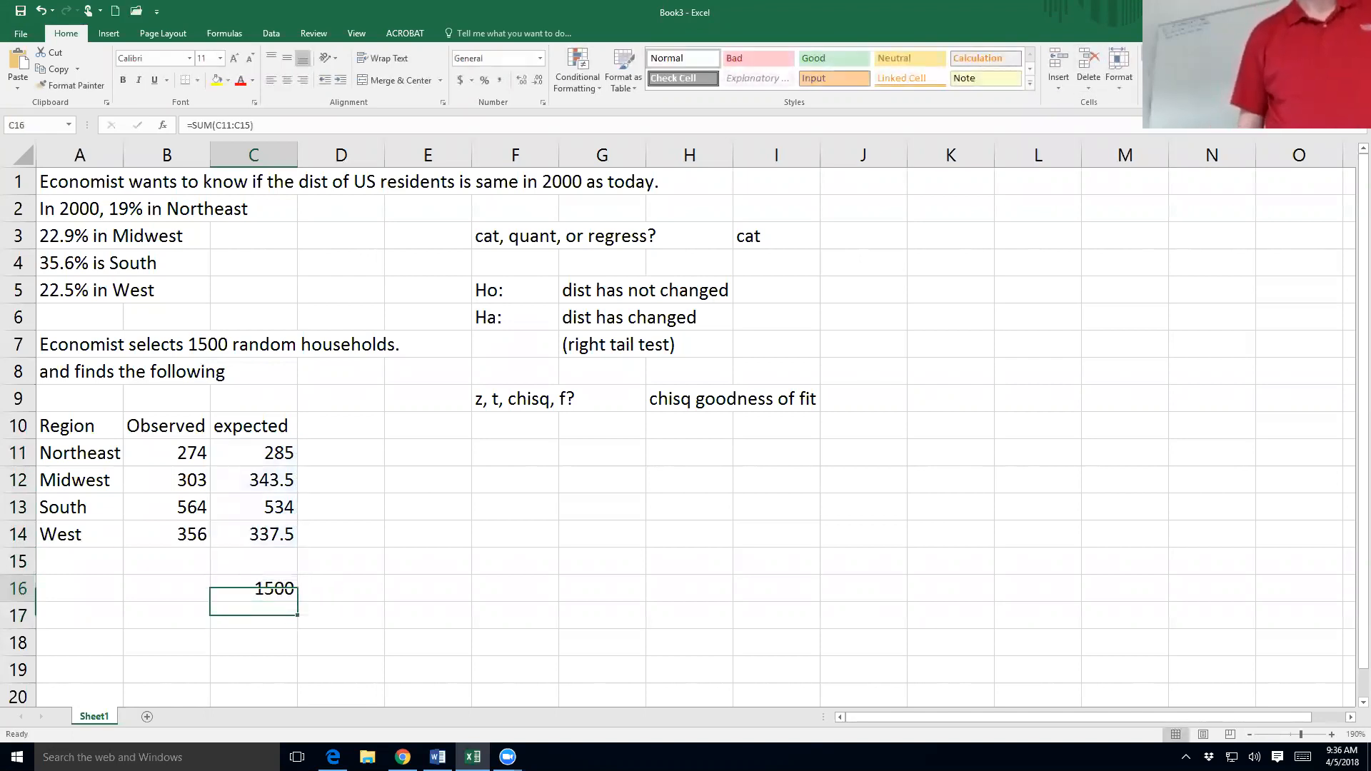
Step: Total the observed counts in B16 with an automatic sum
key(Left)
key(alt+equal)
key(Return)
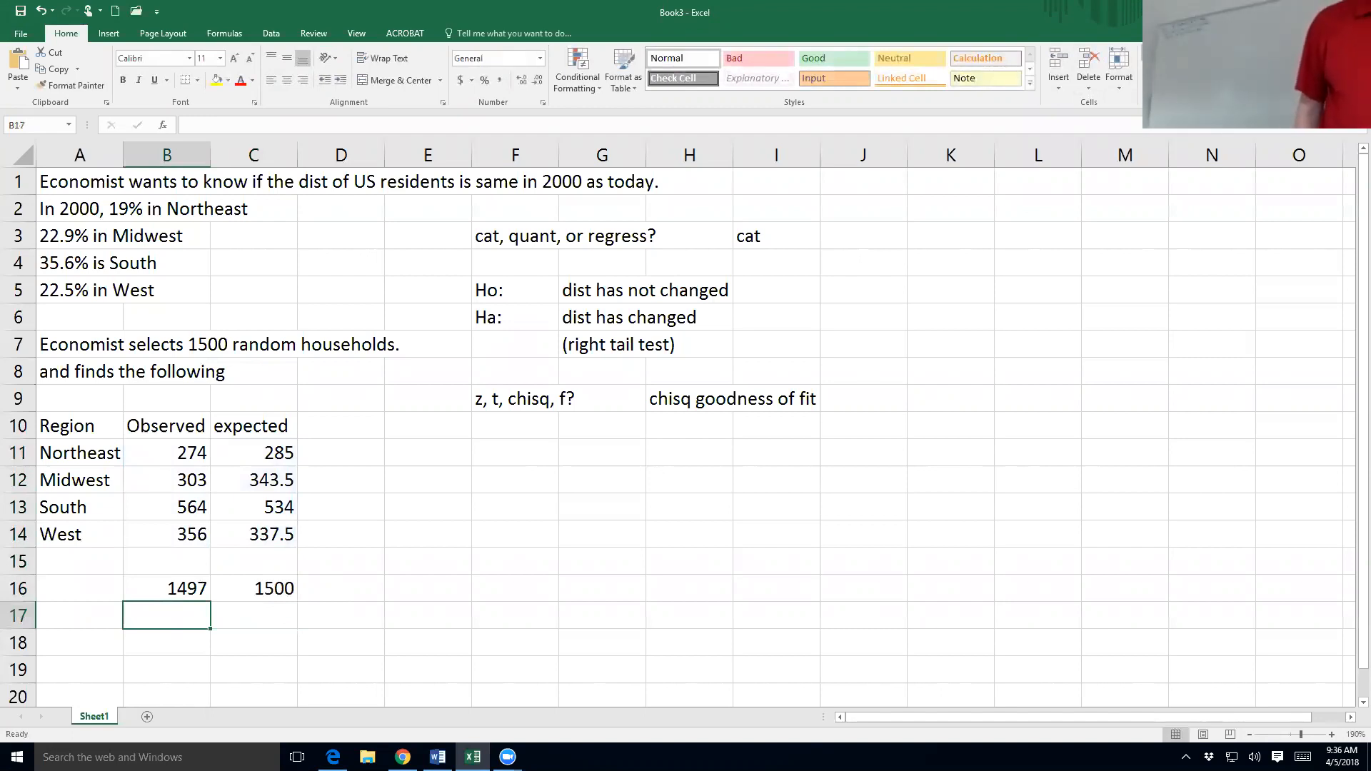
Step: Correct the observed count for the West region in B14 to 359
key(Up)
key(Up)
key(Up)
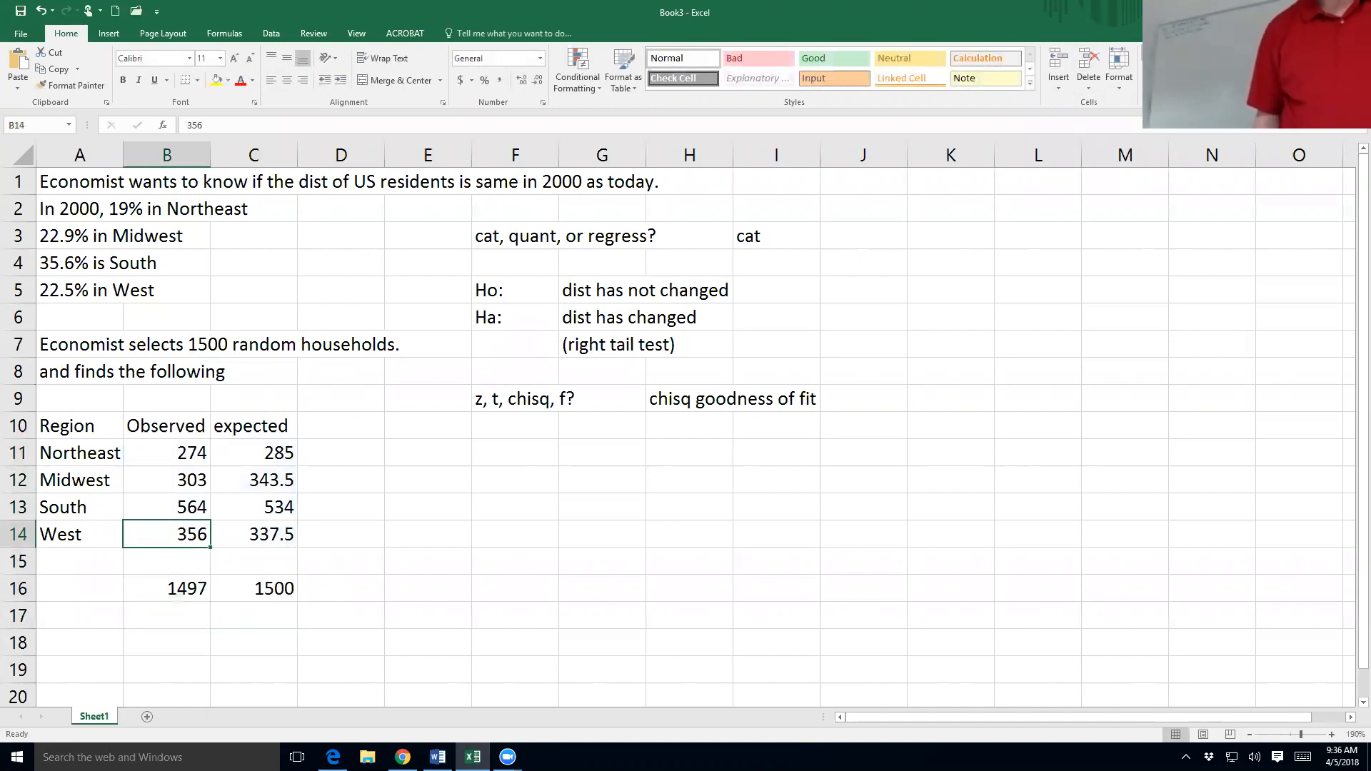
text(359)
key(Return)
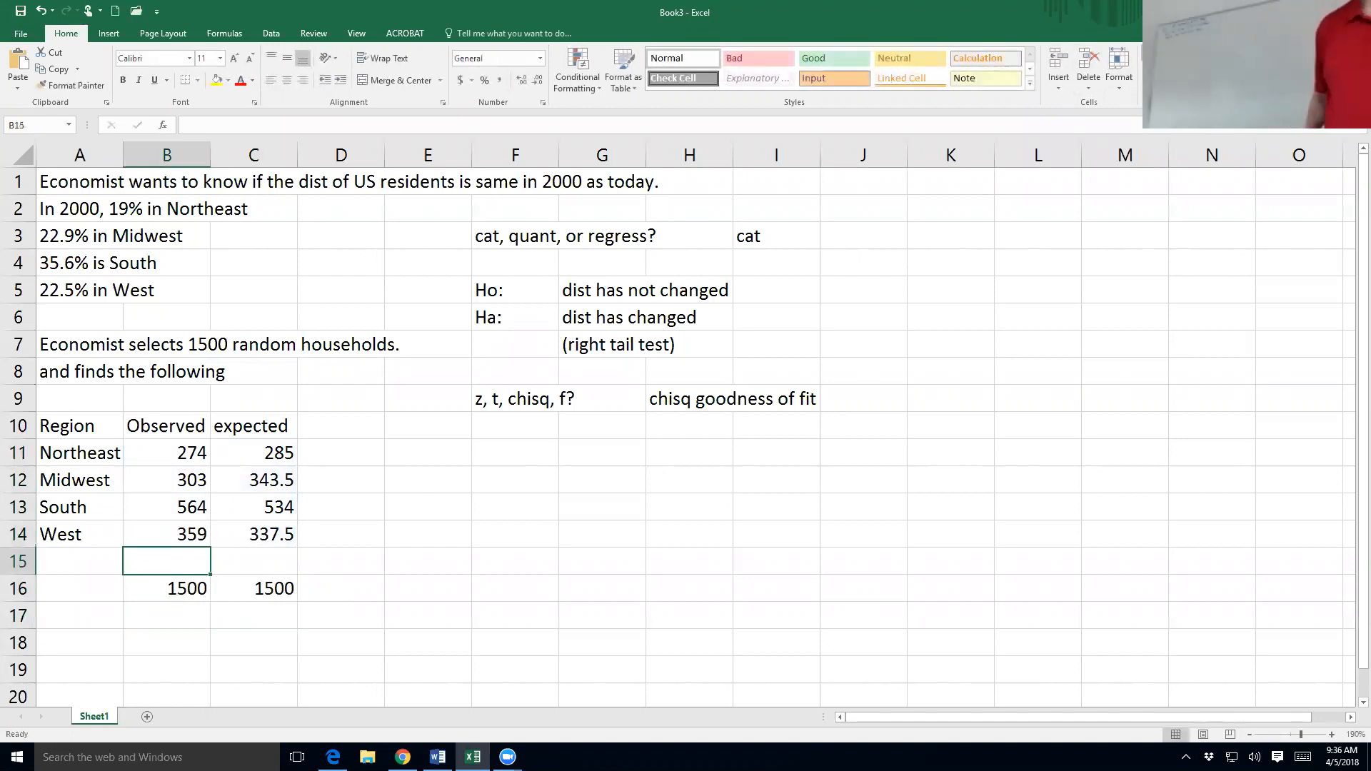
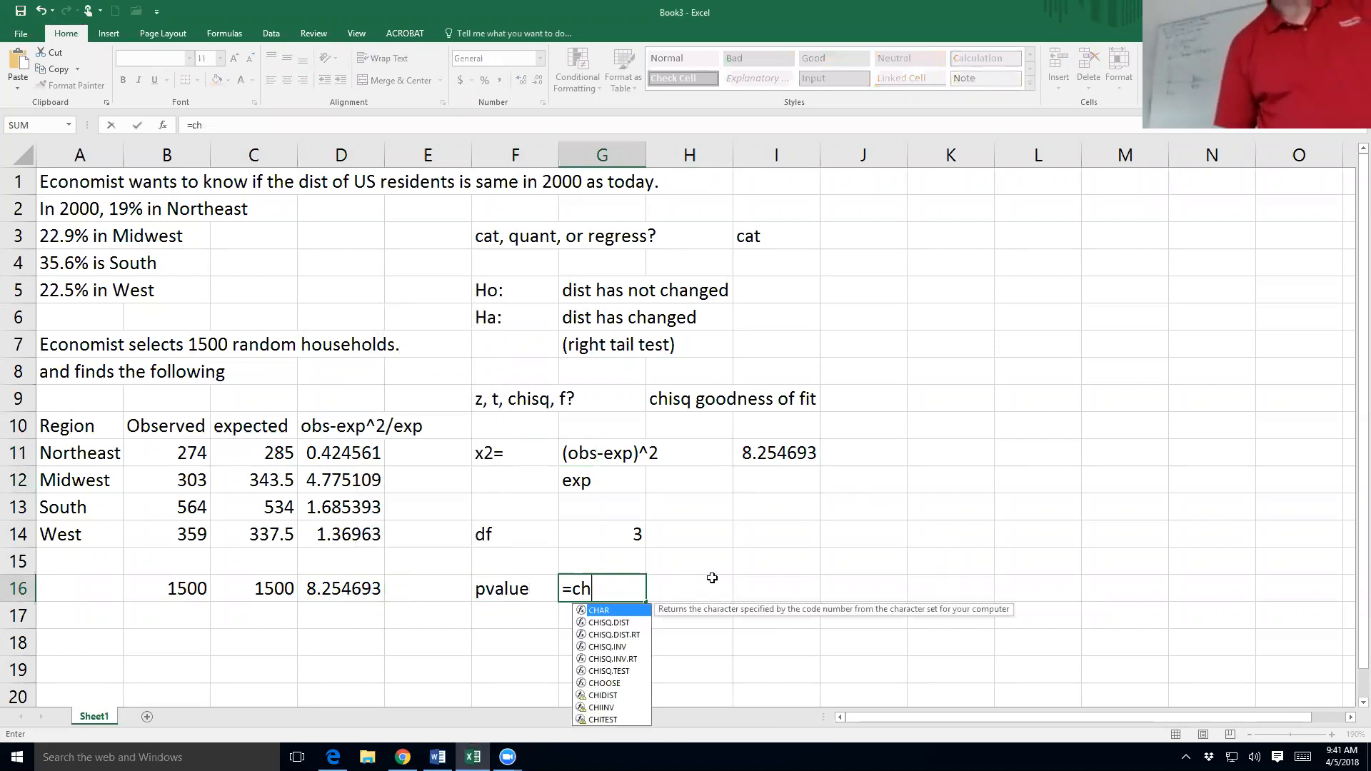
Step: Calculate the p-value in G16 with =CHISQ.DIST.RT(D16,G14), using the chi-square total and the degrees of freedom
double_click(635, 635)
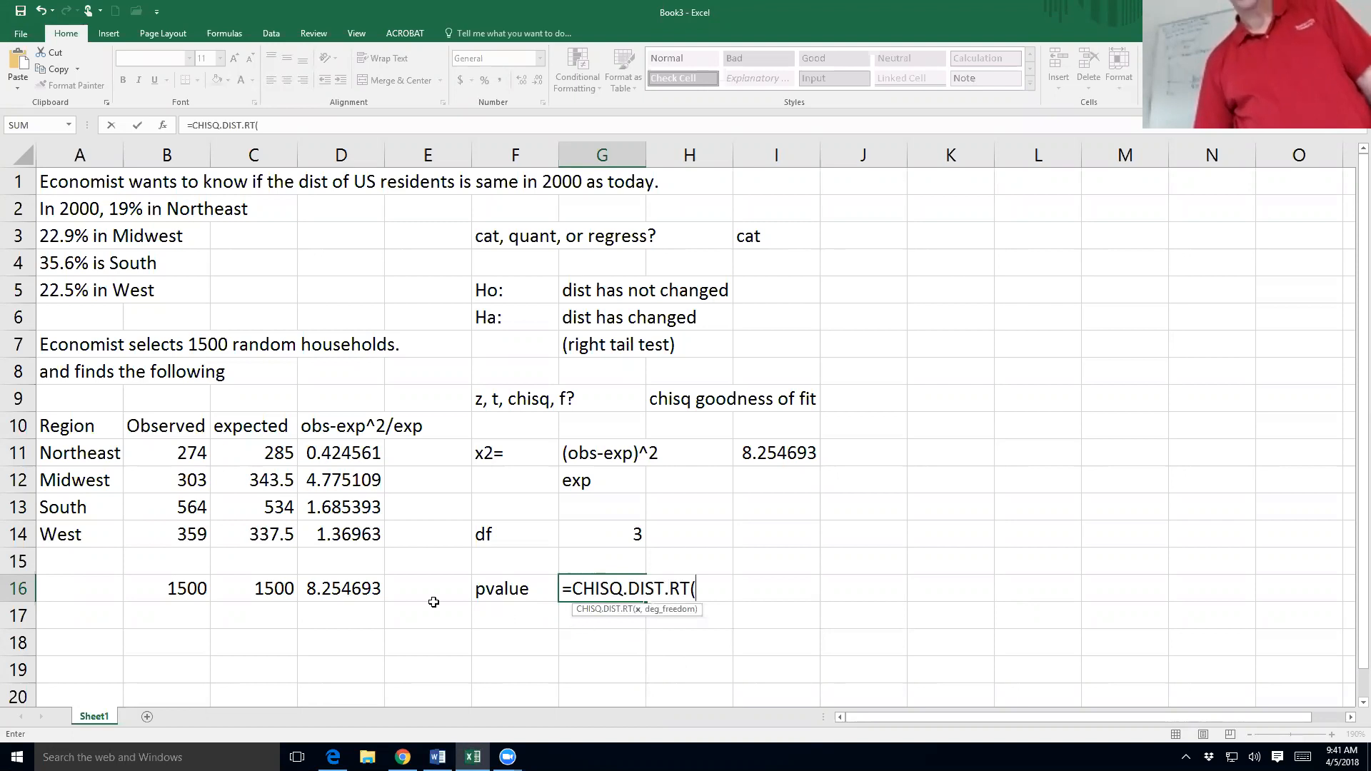
click(352, 588)
text(,)
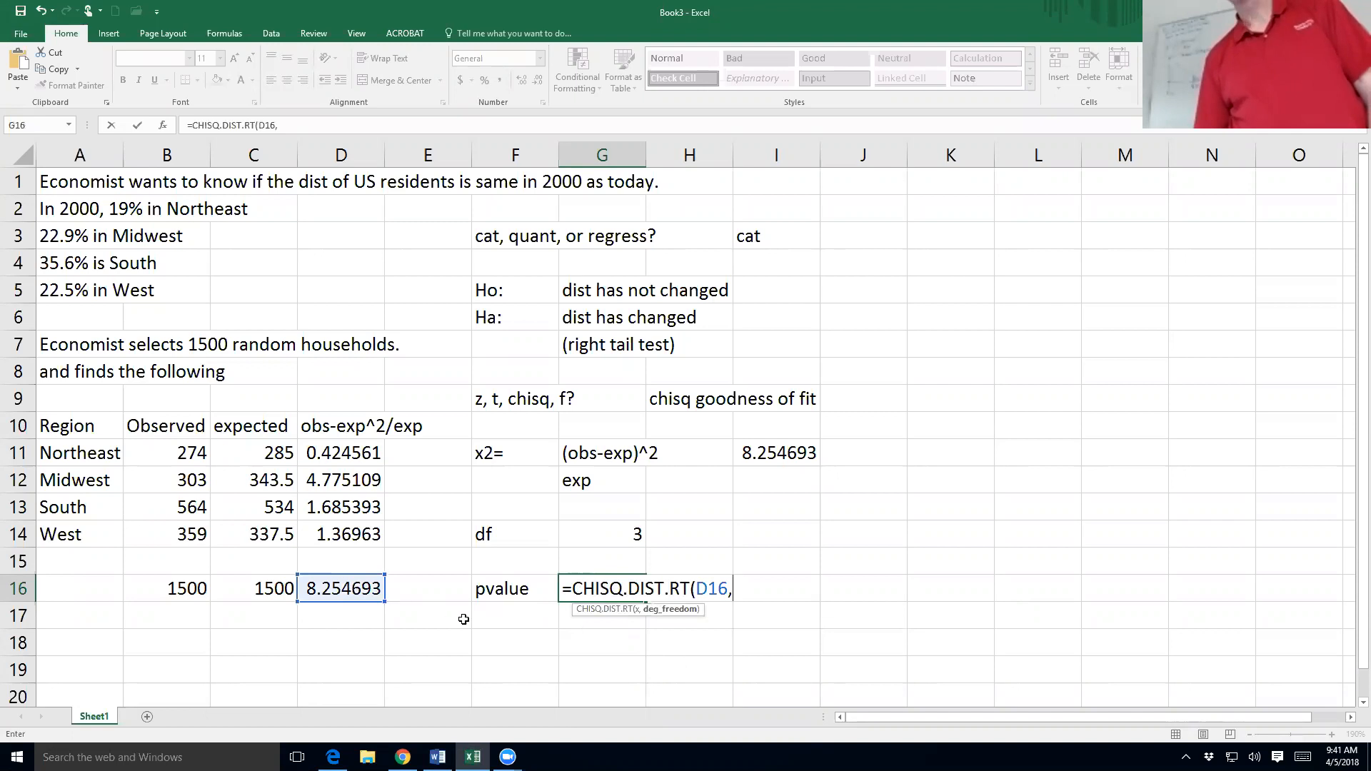
click(620, 534)
text())
key(Return)
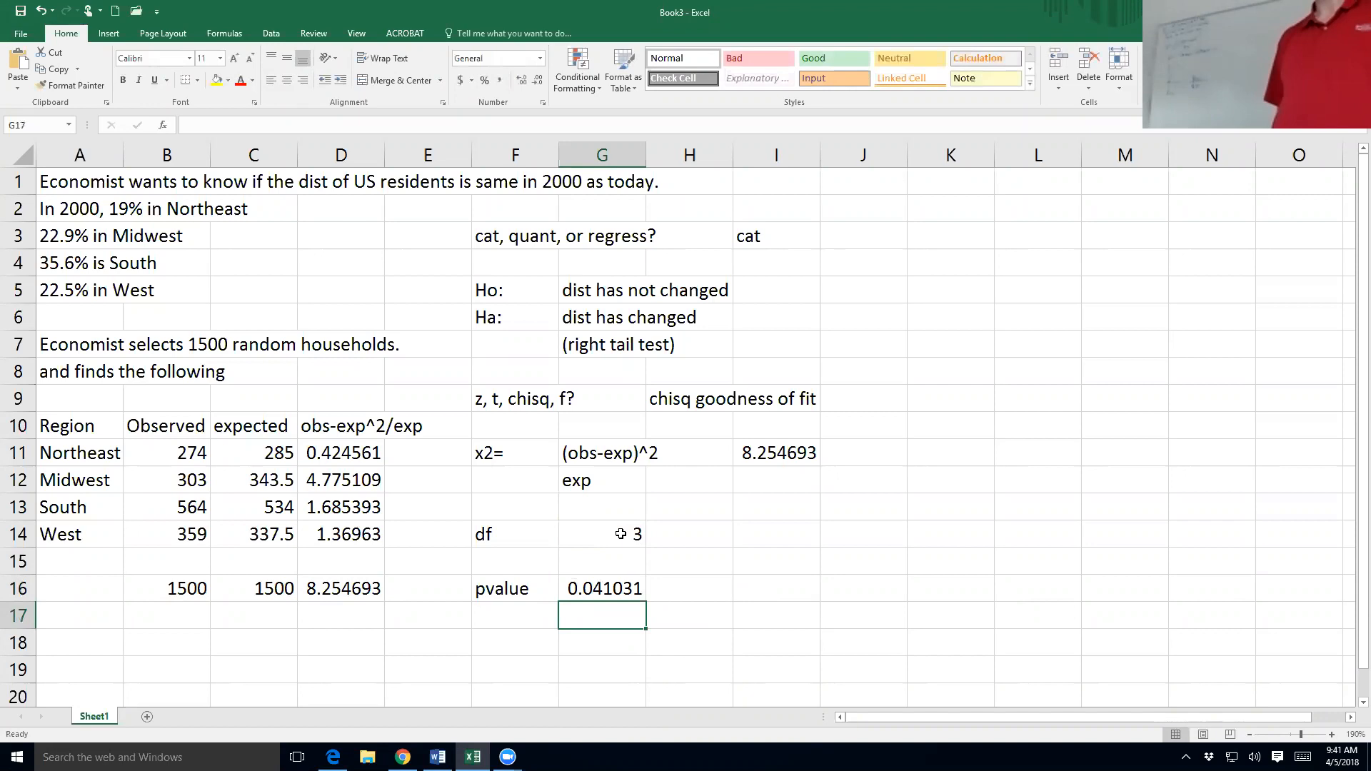
Step: Record the test decision "reject null" in F18
key(Left)
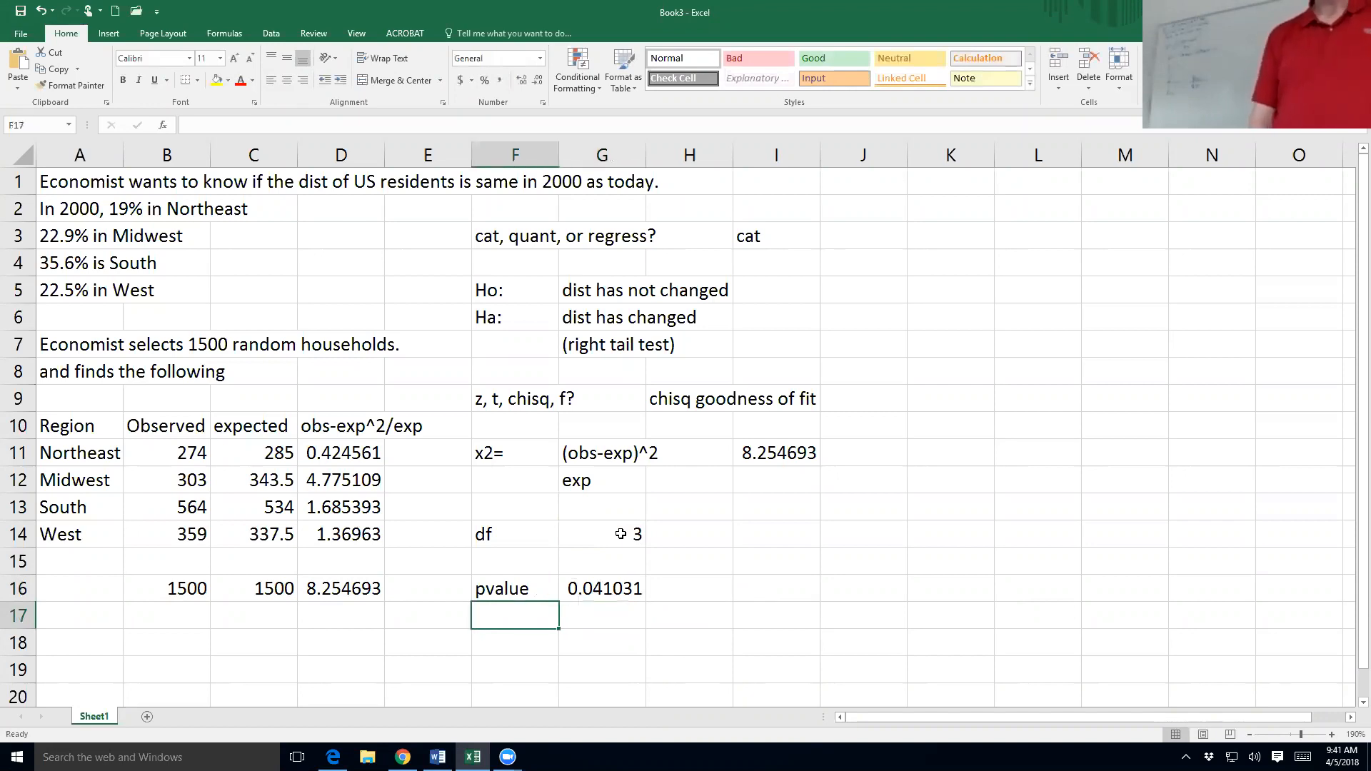
key(Down)
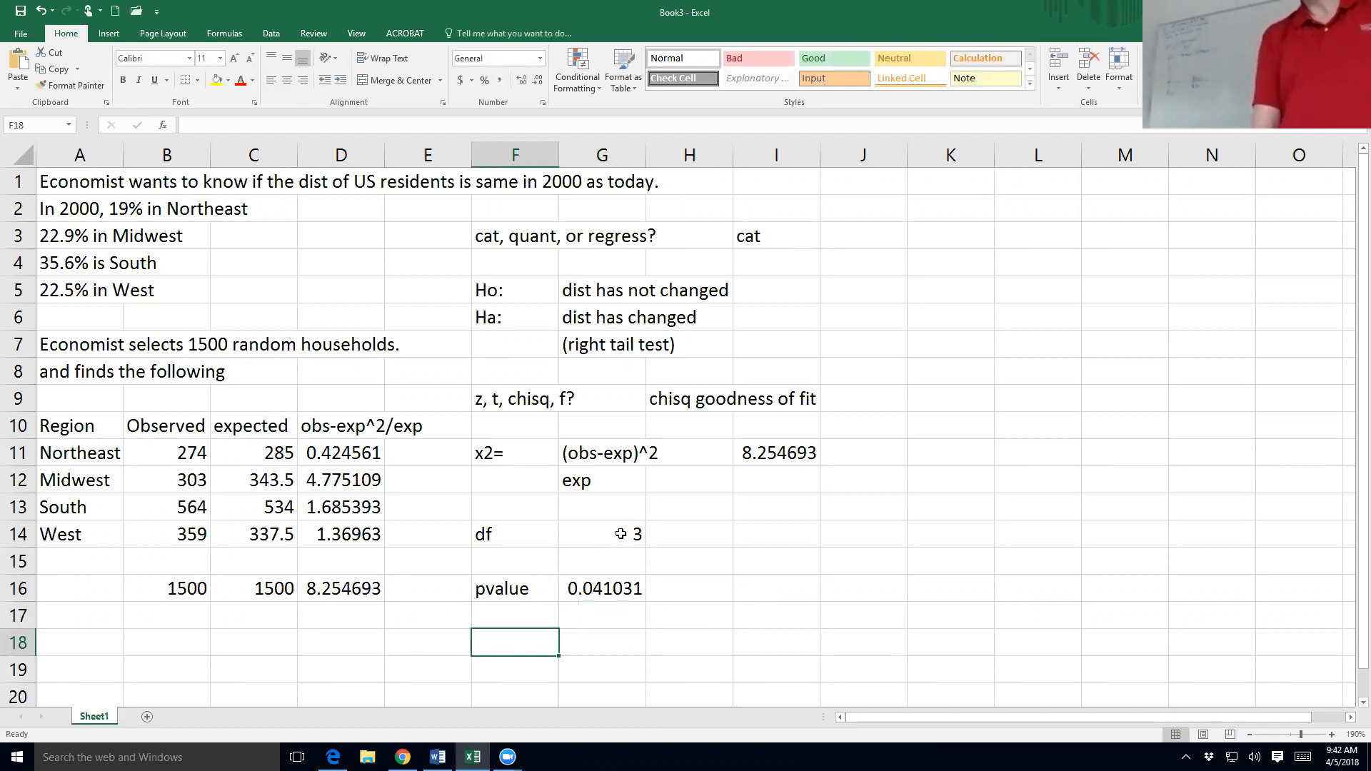
text(reject t)
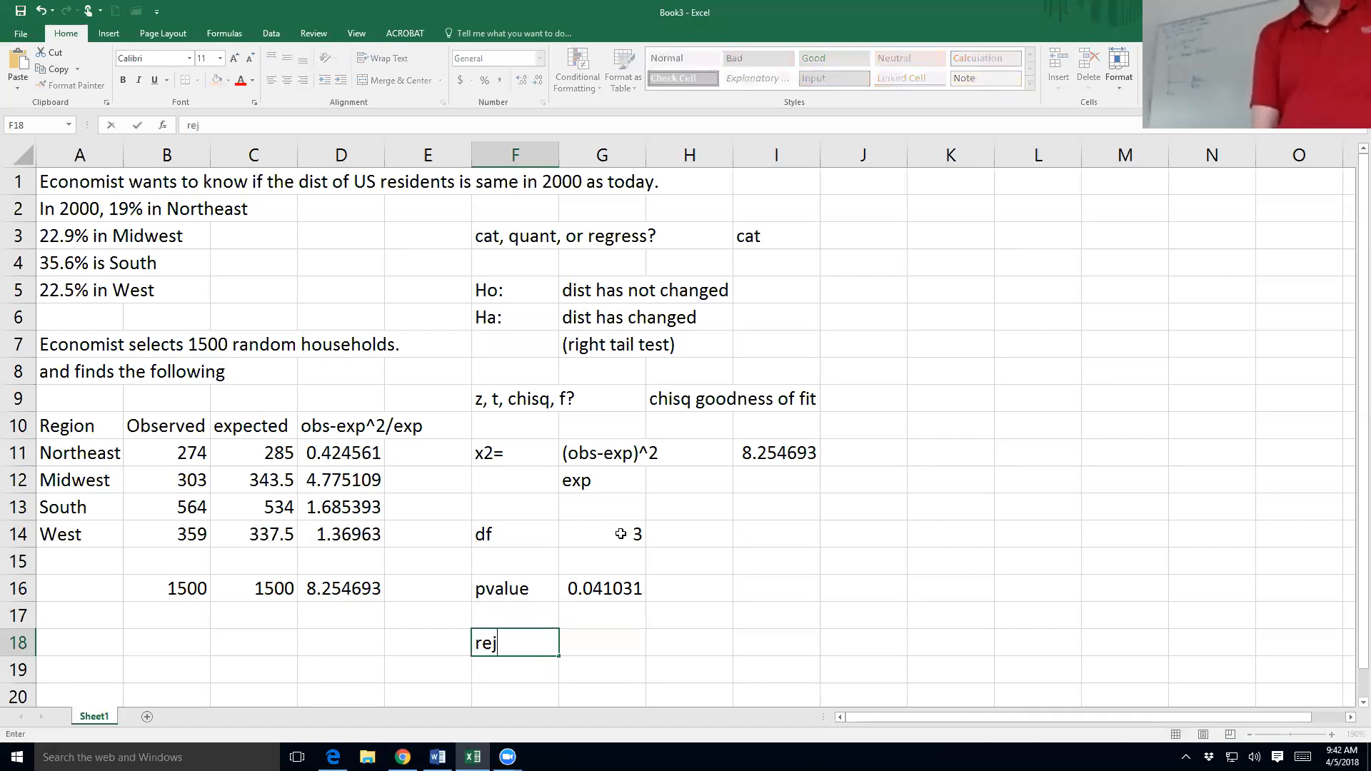
key(BackSpace)
key(BackSpace)
text(null)
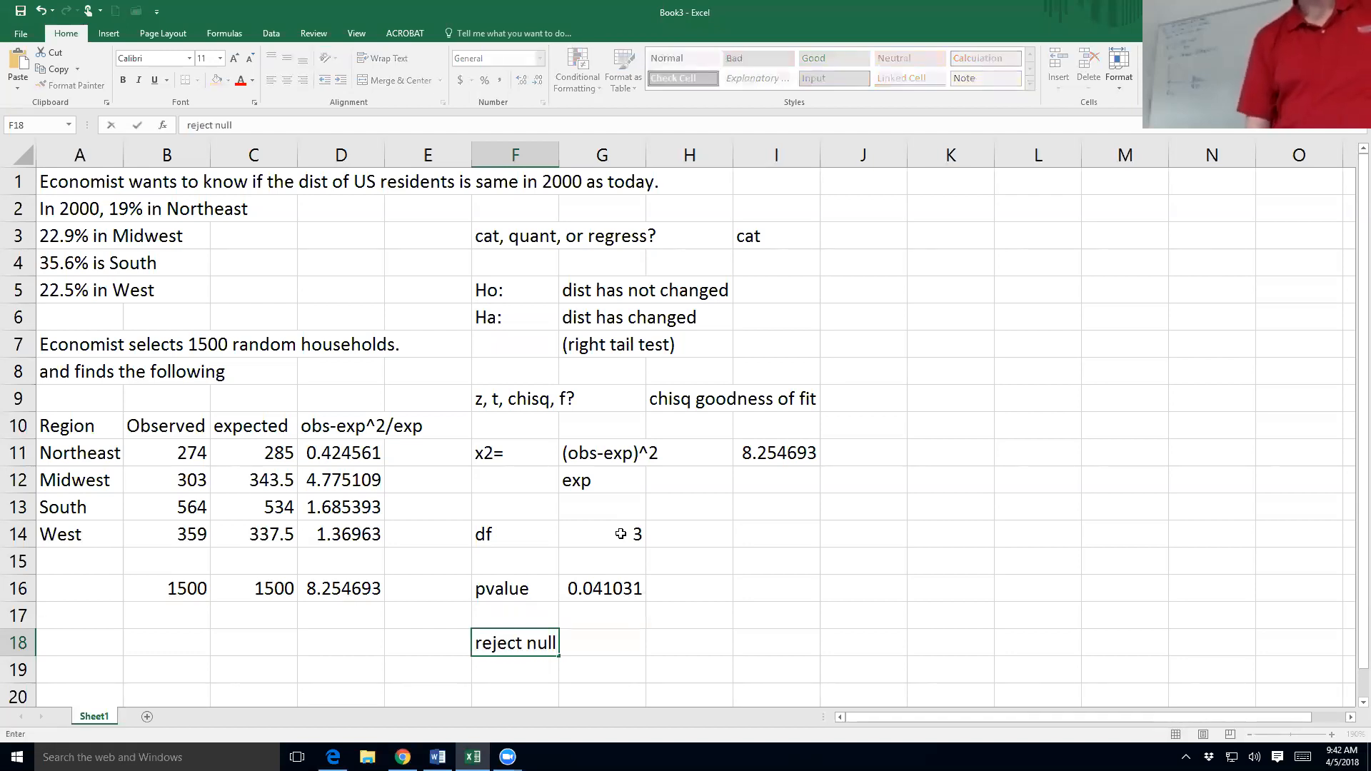
key(Return)
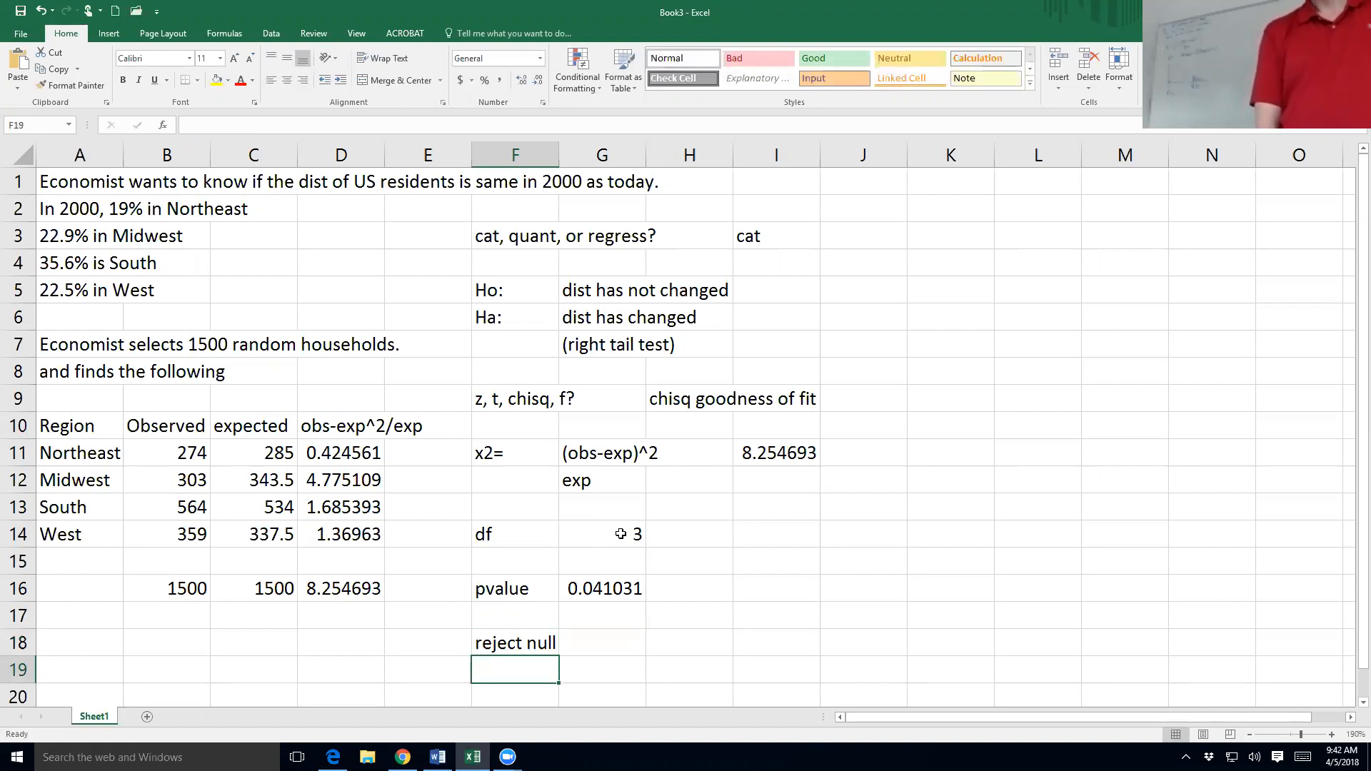
Step: Write the conclusion "there is evid that dist has changed" in F19
text(there is evid that )
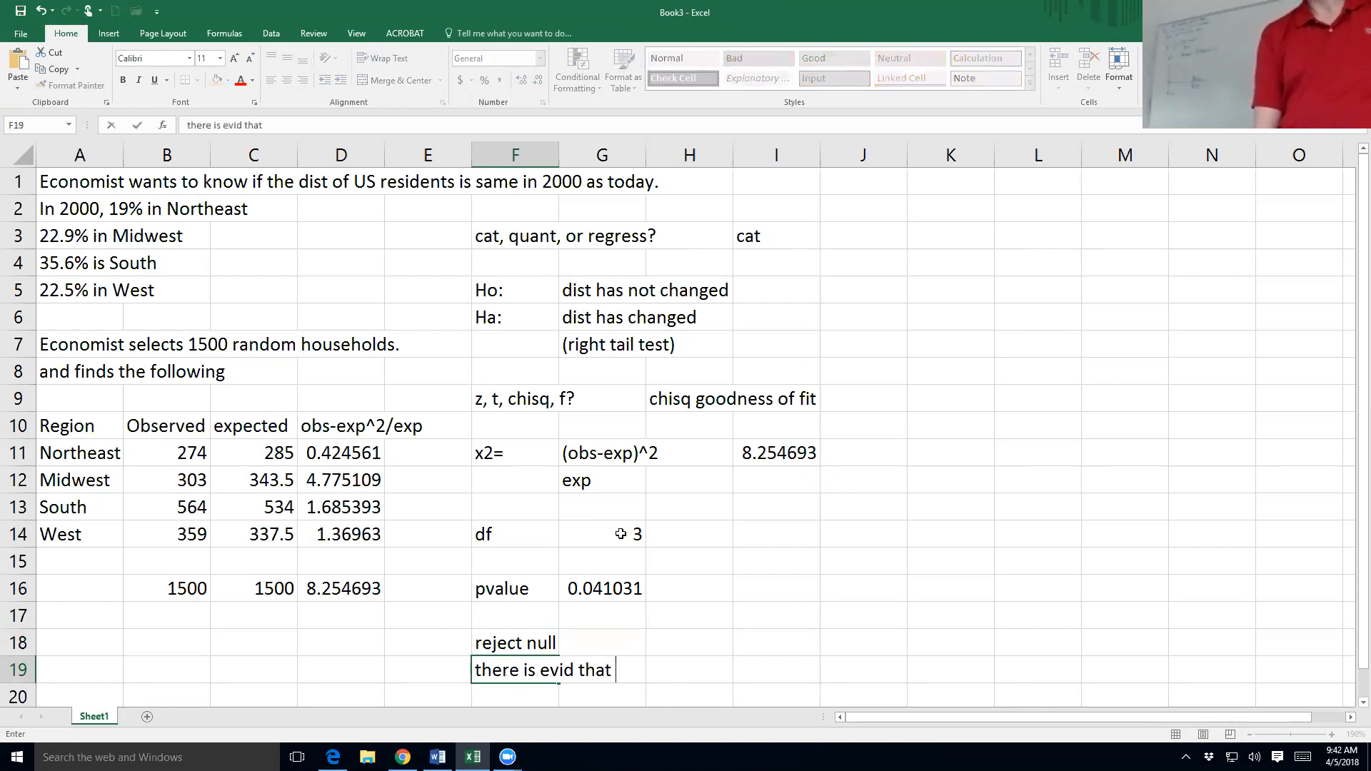
text(dist has changed)
key(Return)
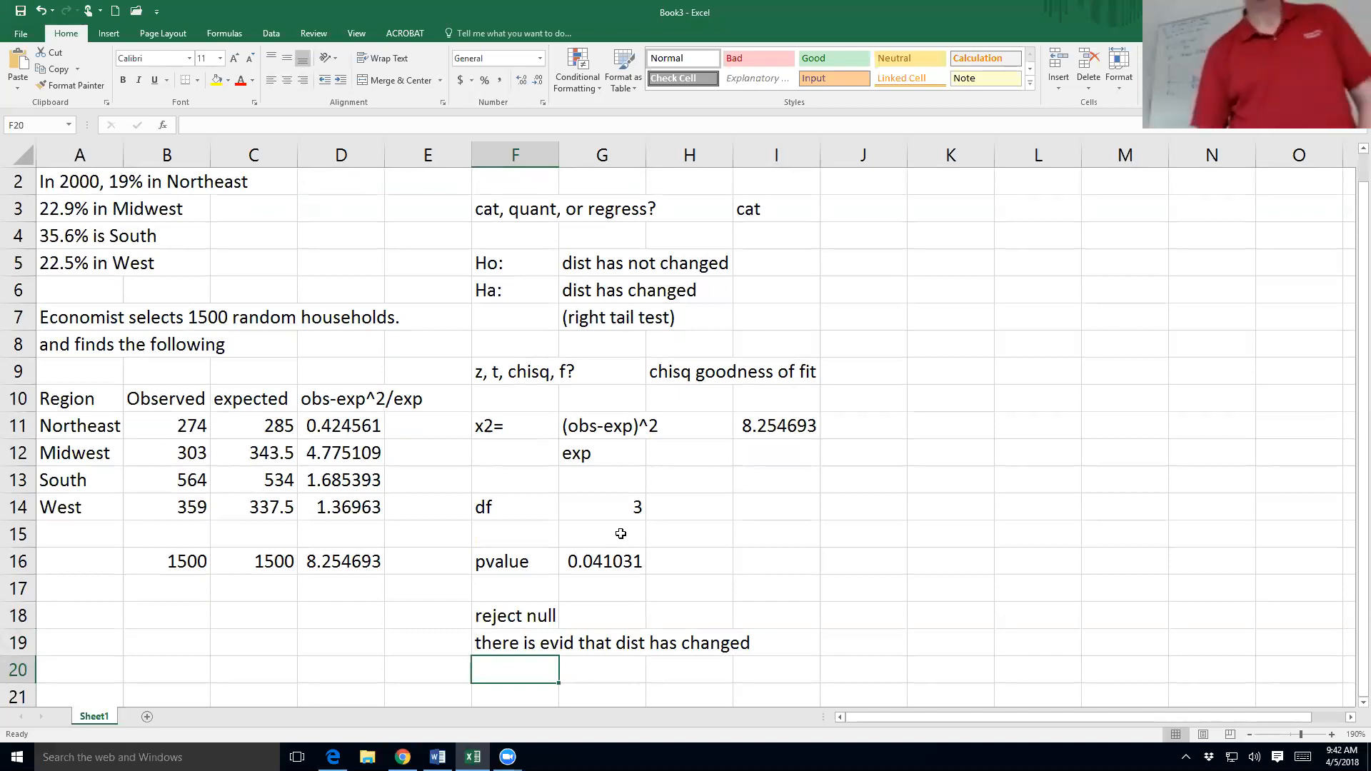
Step: Examine the regional chi-square contributions in D10:D14, focusing on the Midwest row
drag(341, 398, 365, 507)
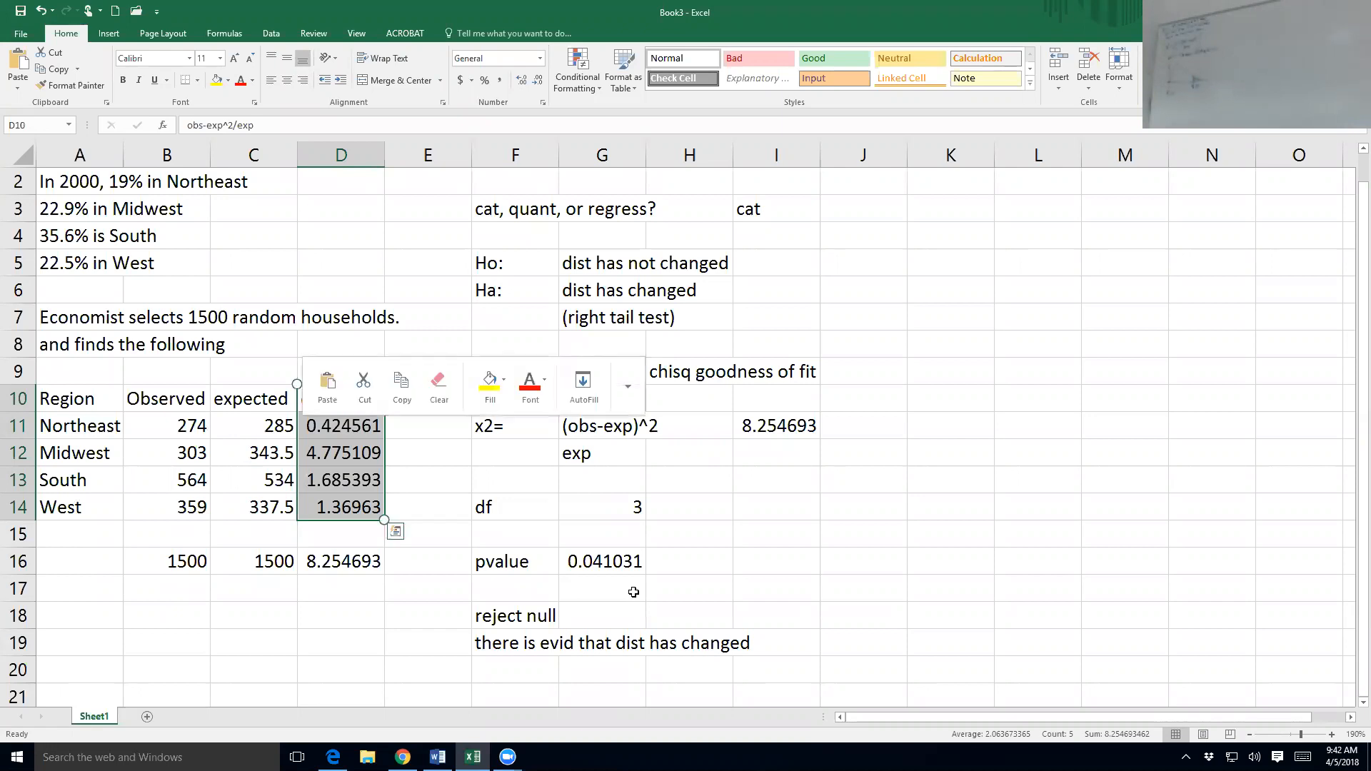
click(27, 461)
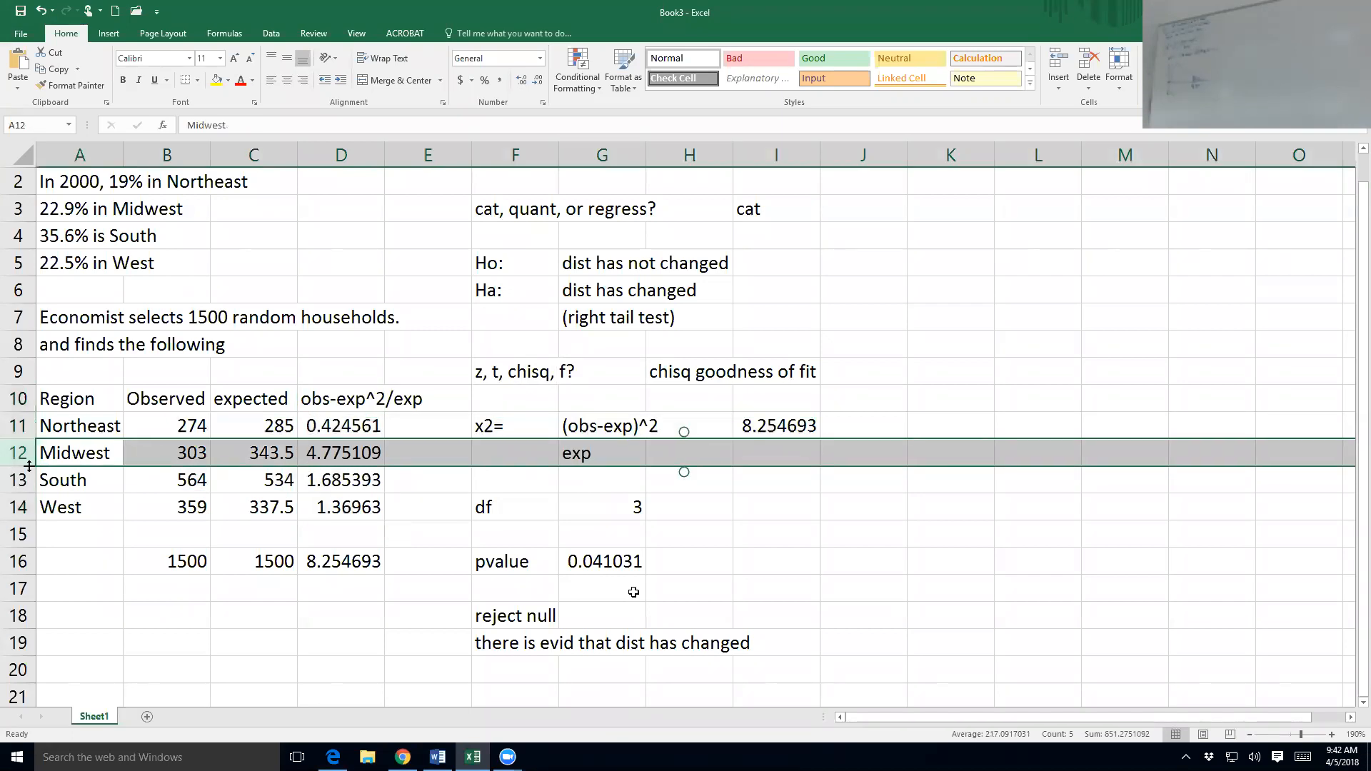
click(28, 464)
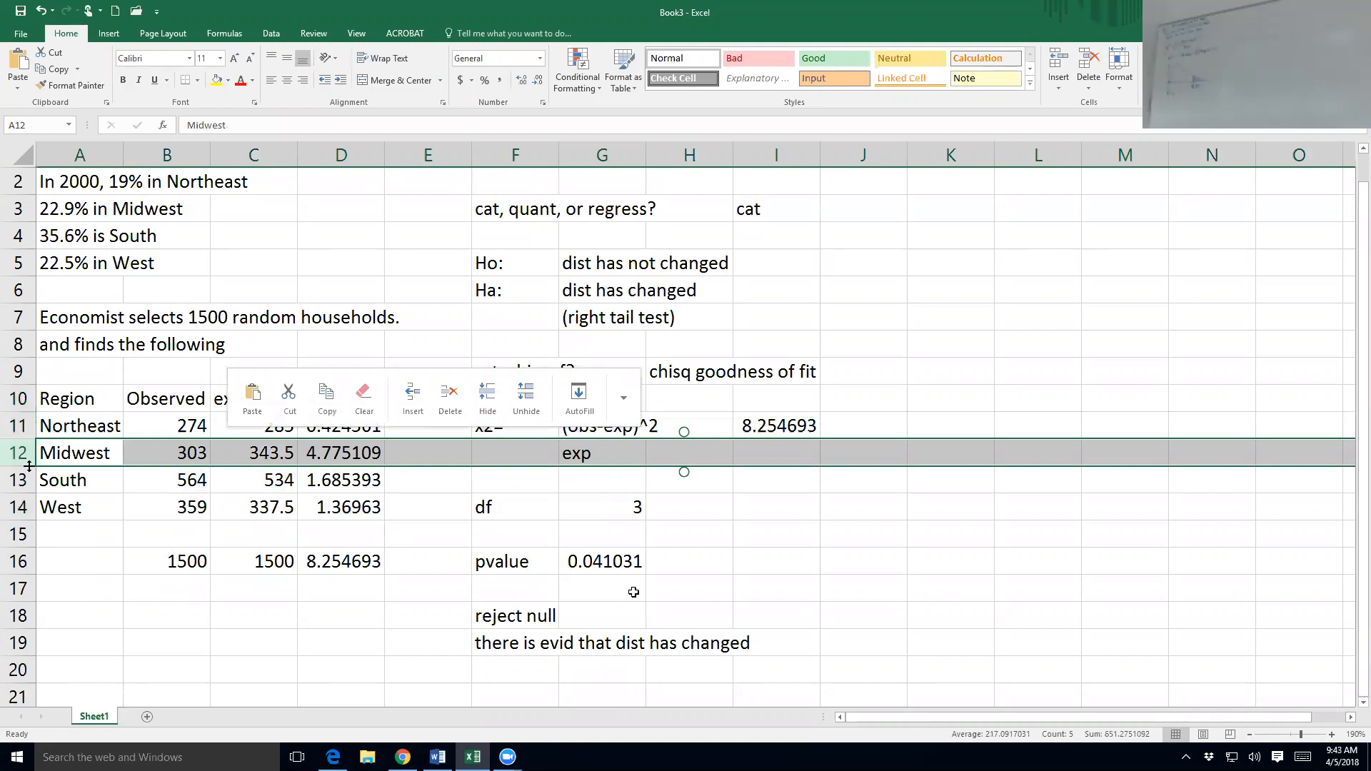
click(29, 466)
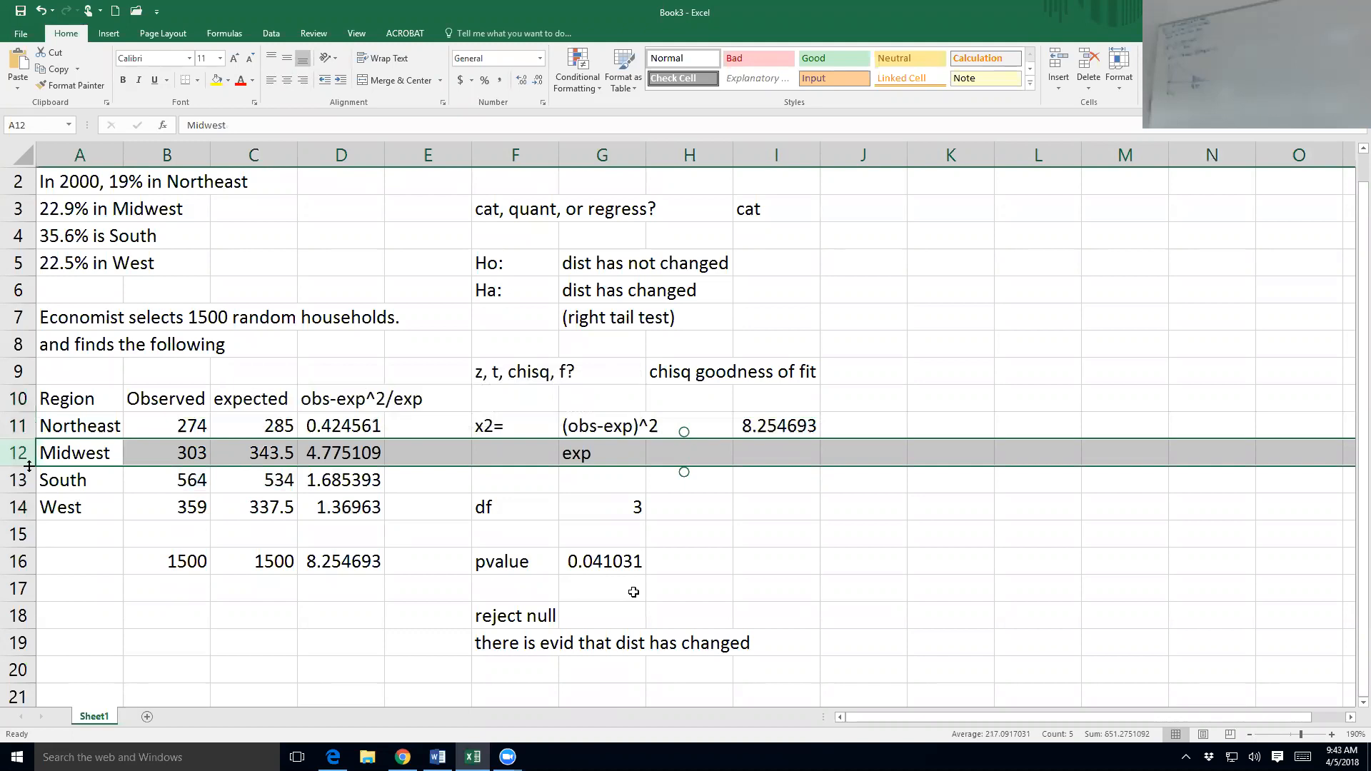
click(29, 466)
click(28, 467)
Step: Compare the observed counts, expected counts and chi-square contributions region by region in B11:D14 to see where the distribution differs
click(341, 480)
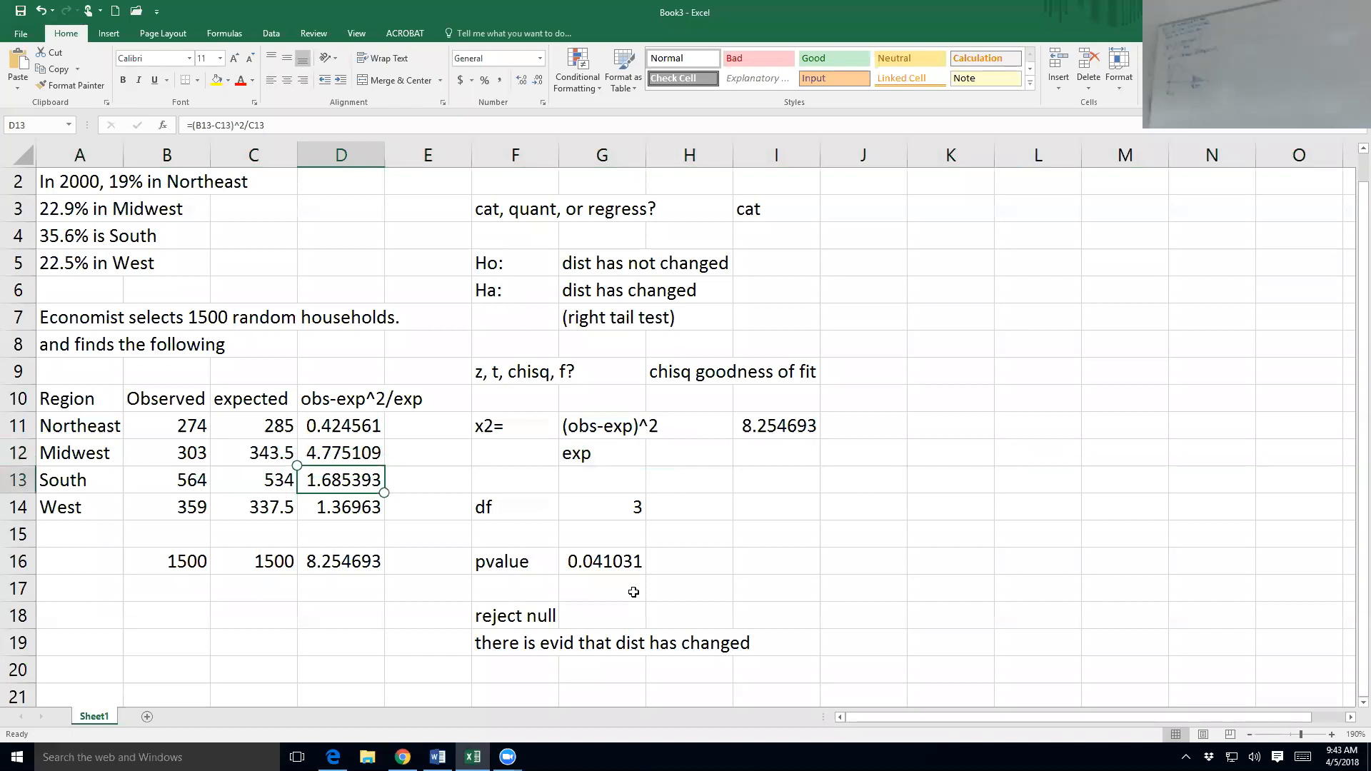
key(Left)
key(Left)
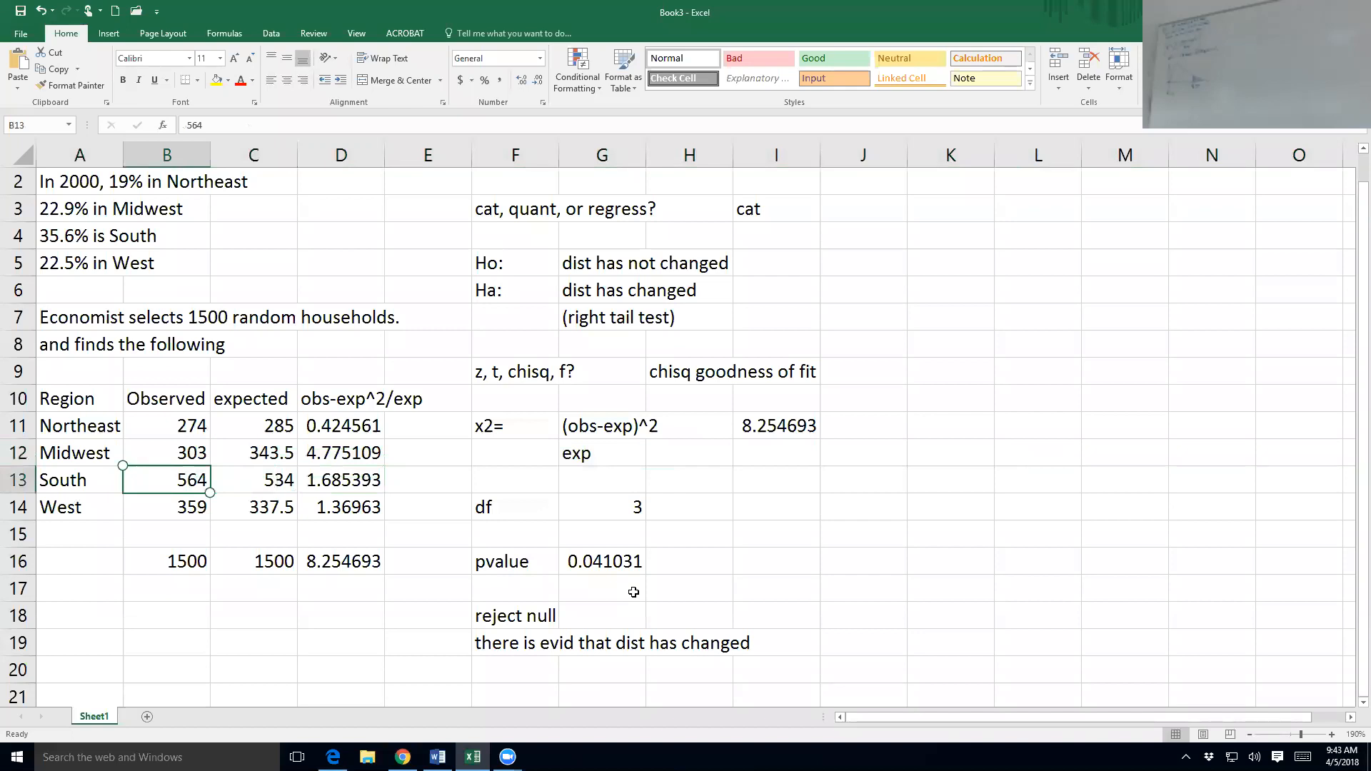
key(Up)
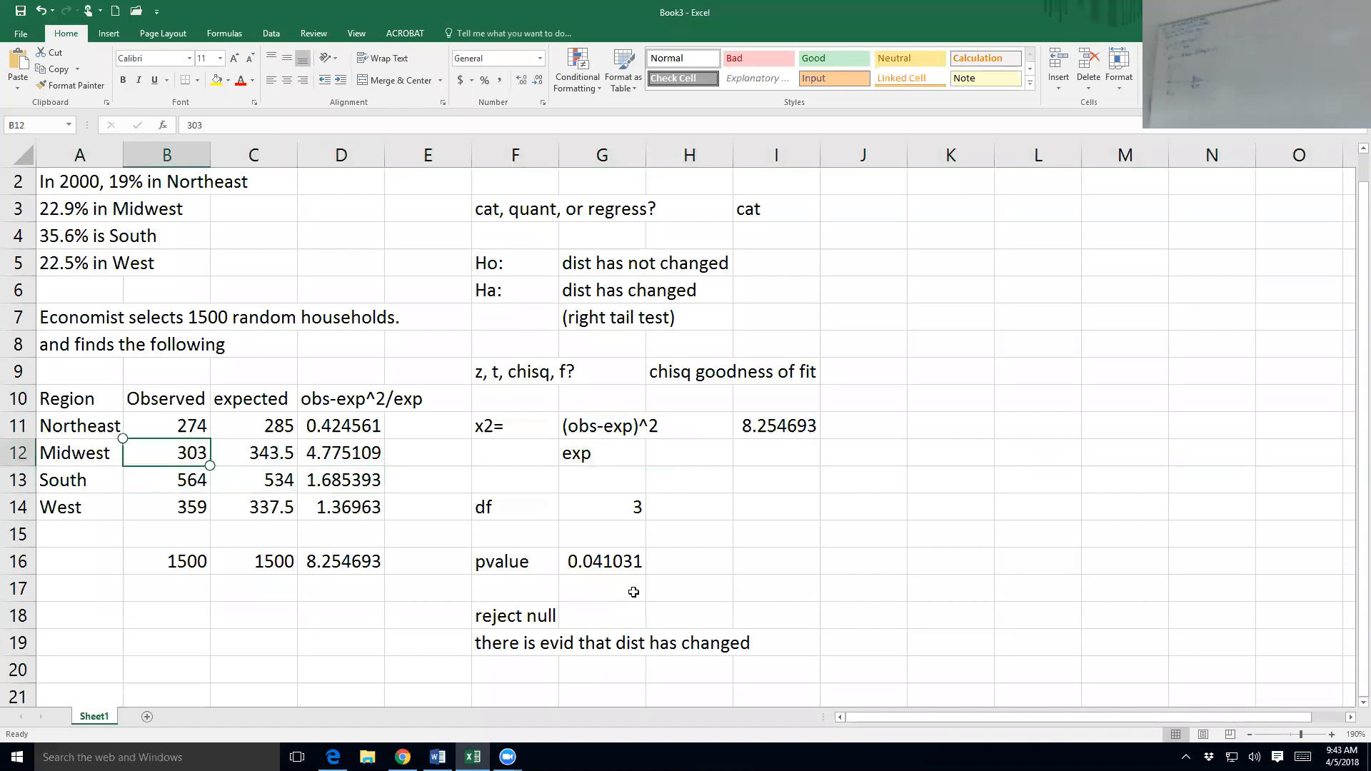
key(Down)
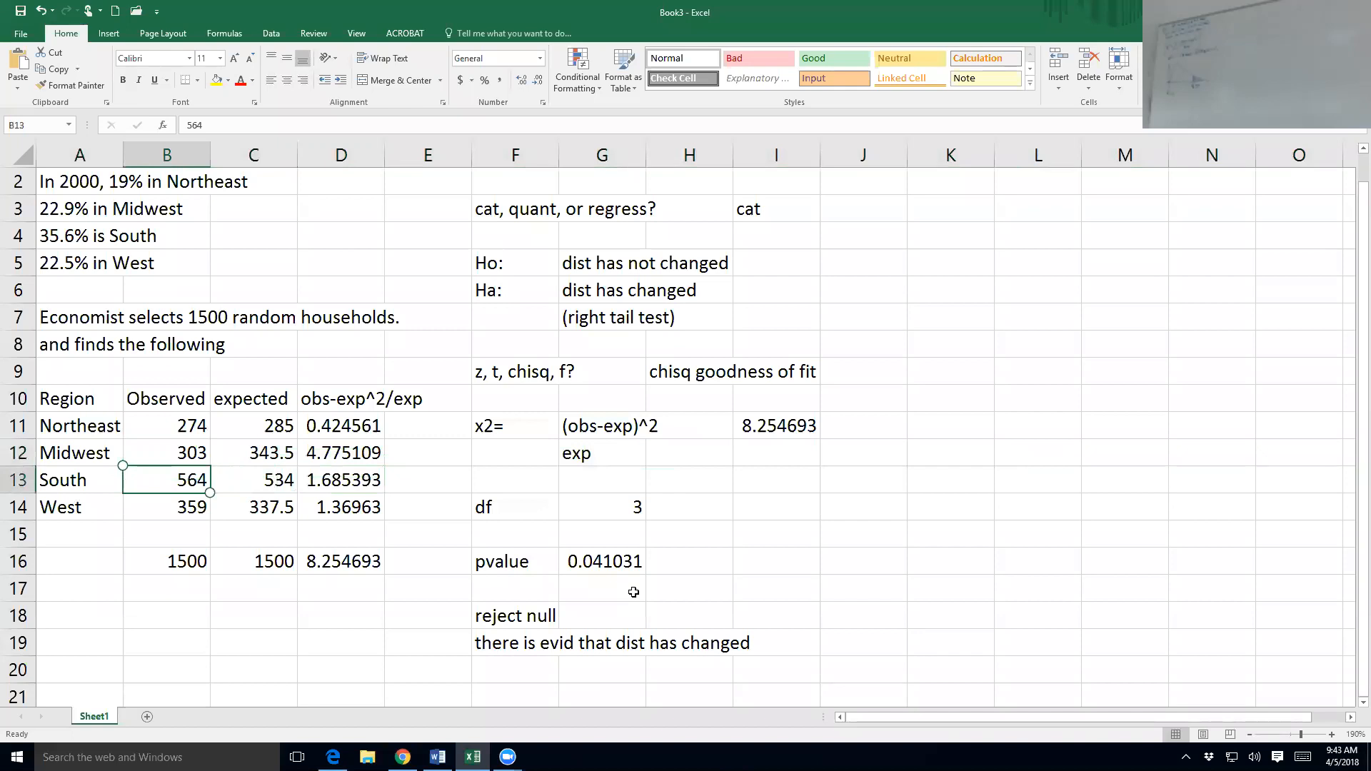
key(Down)
key(Right)
key(Right)
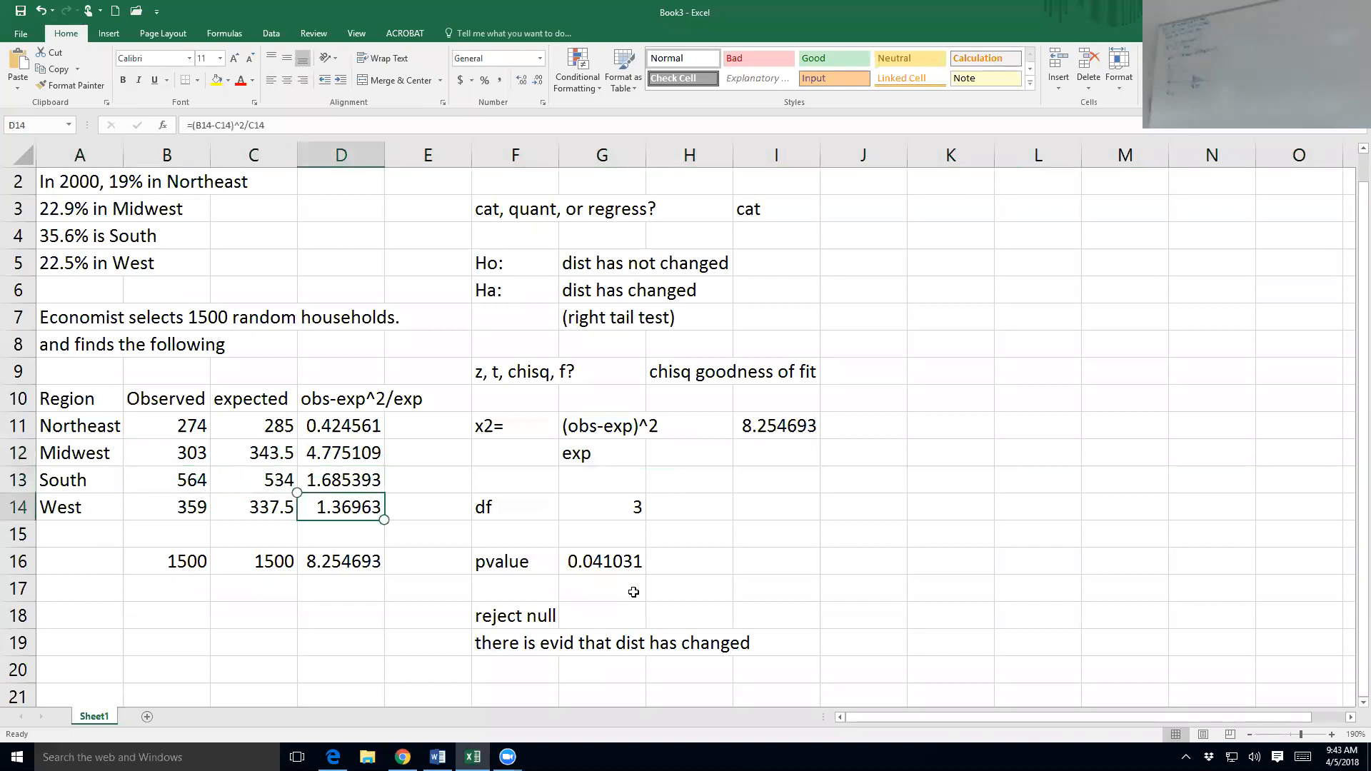
key(Left)
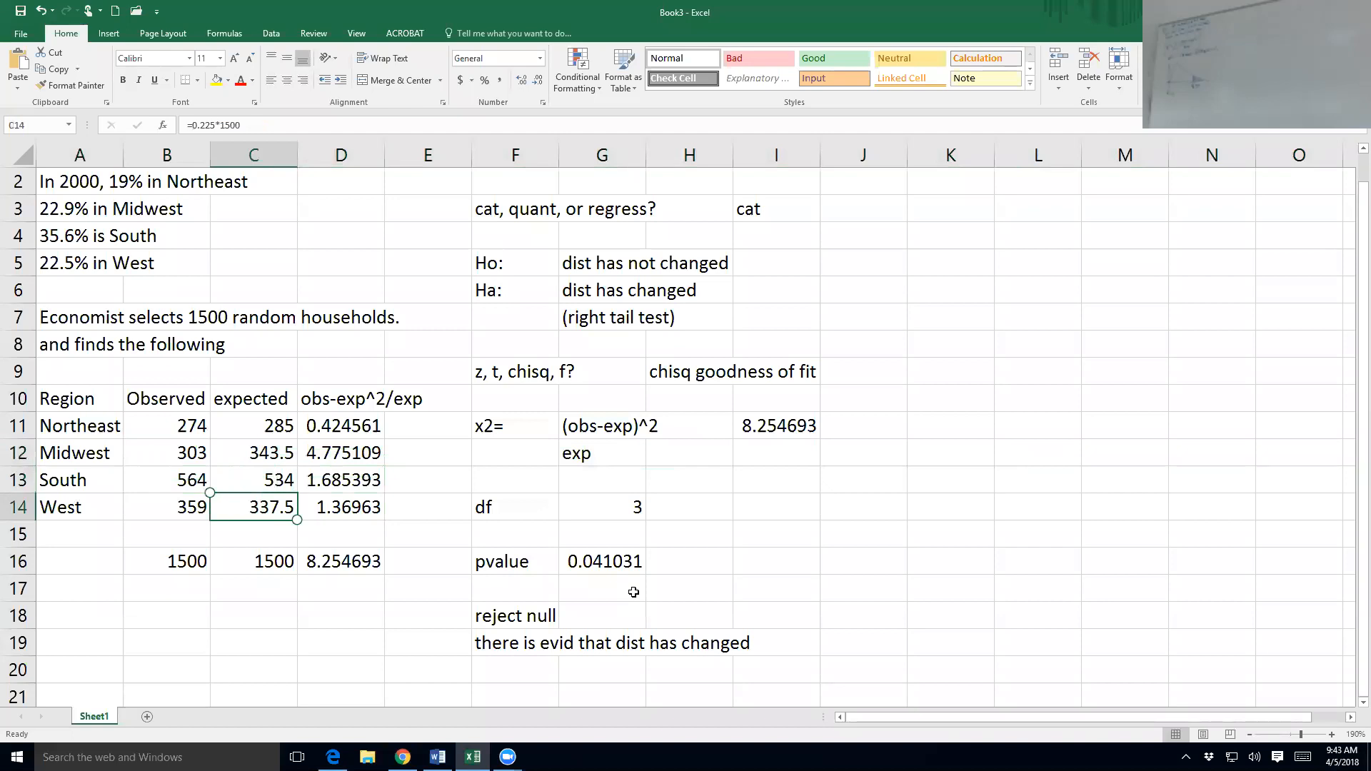
key(Left)
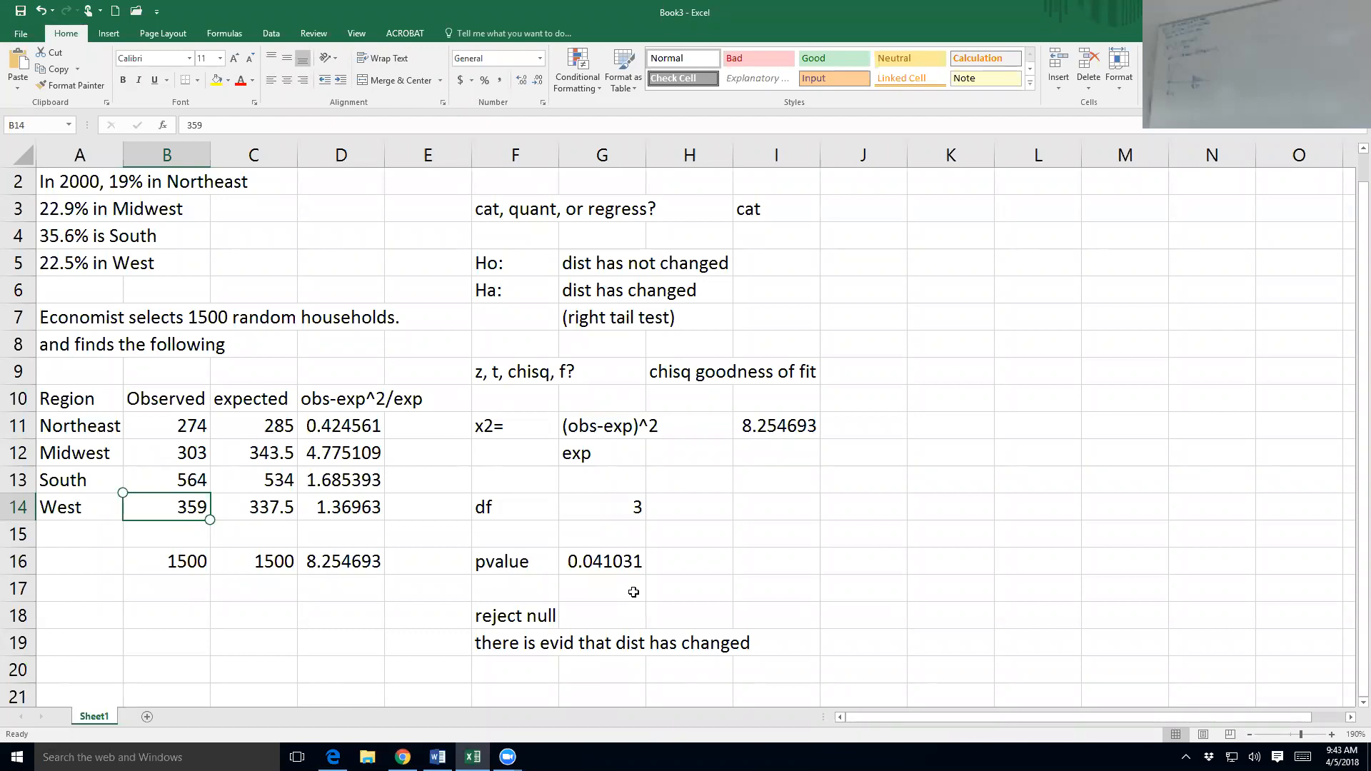
key(Up)
key(Up)
key(Up)
key(Right)
key(Right)
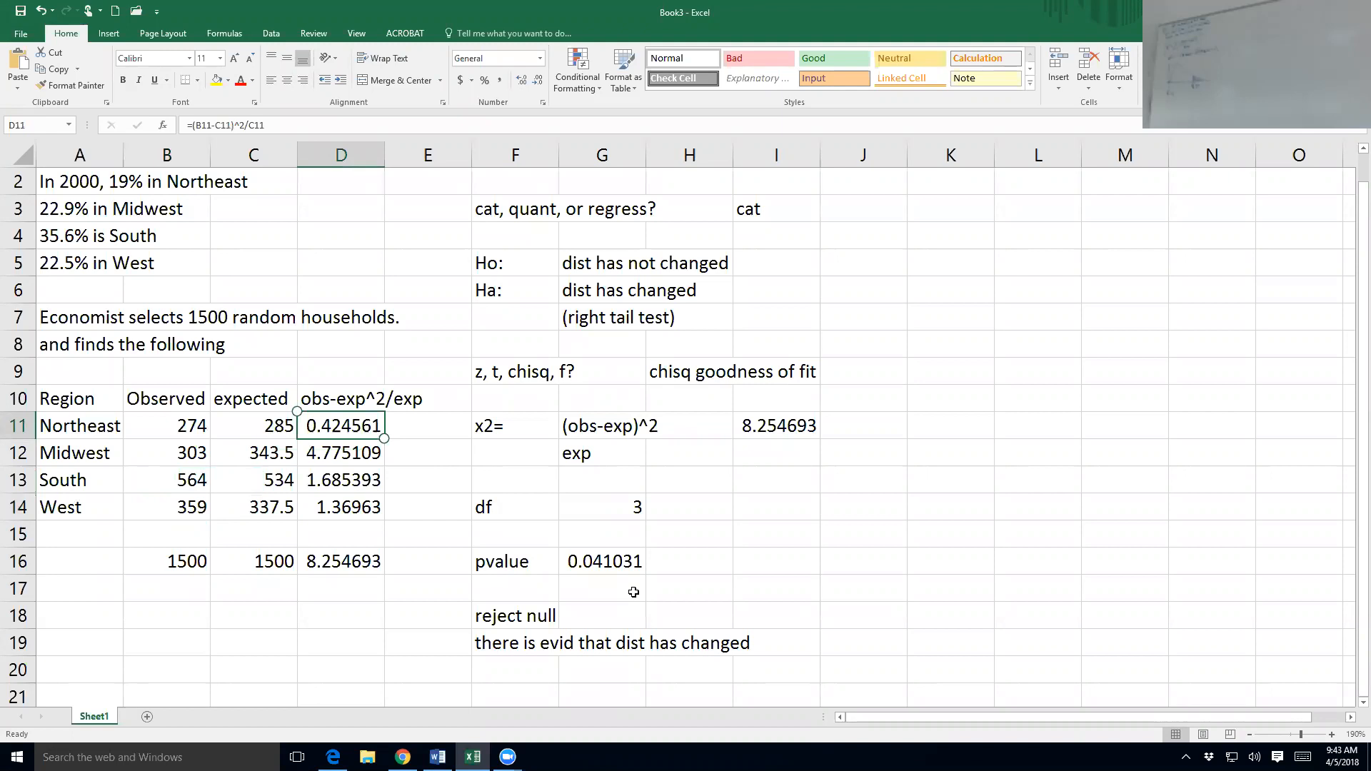
key(Left)
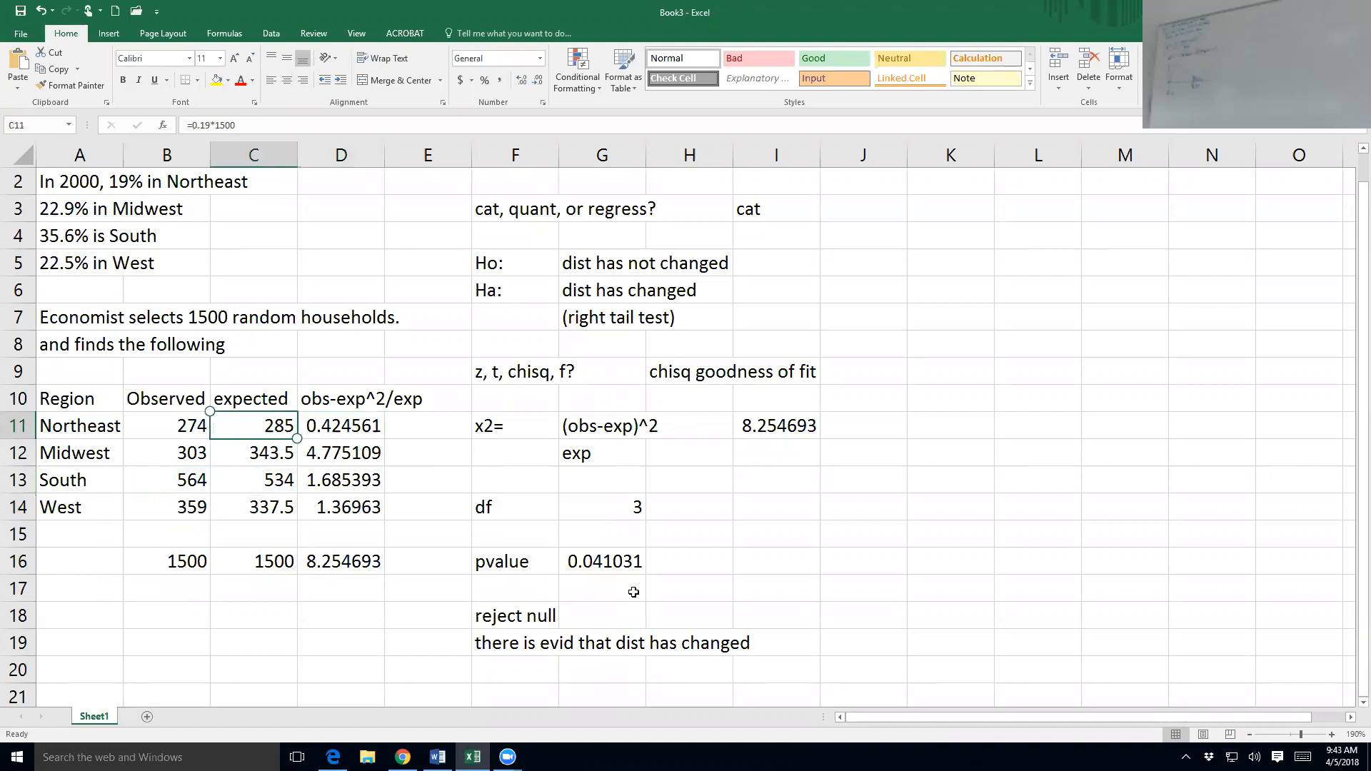
key(Left)
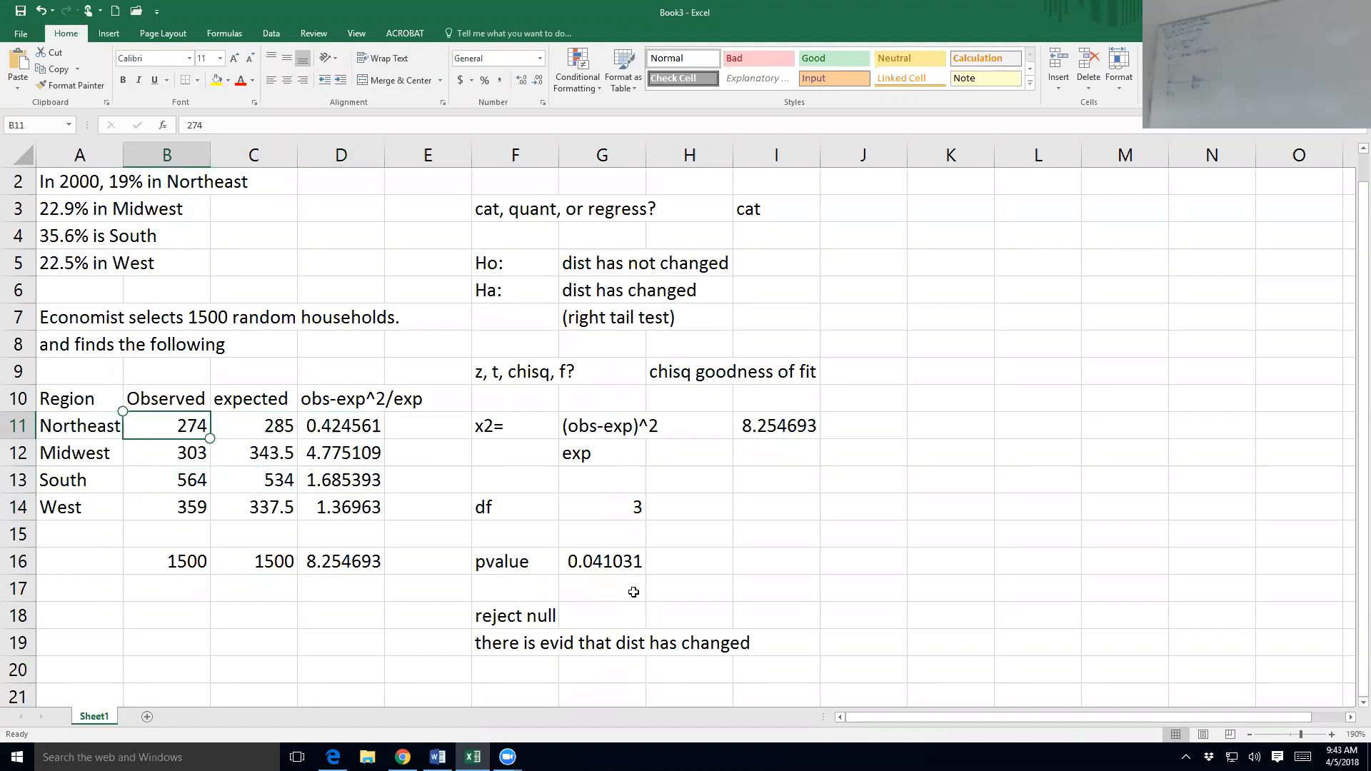
key(shift+Down)
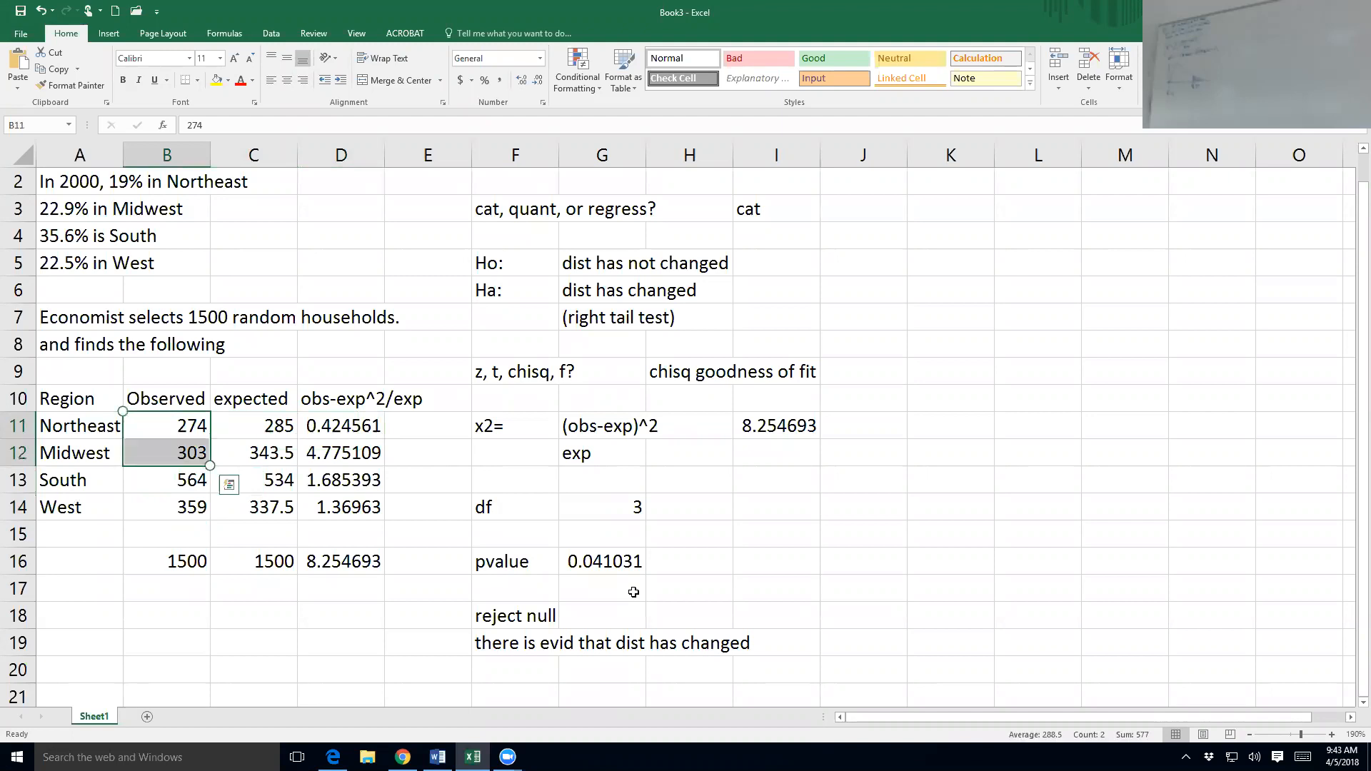
key(Down)
key(Down)
key(shift+Down)
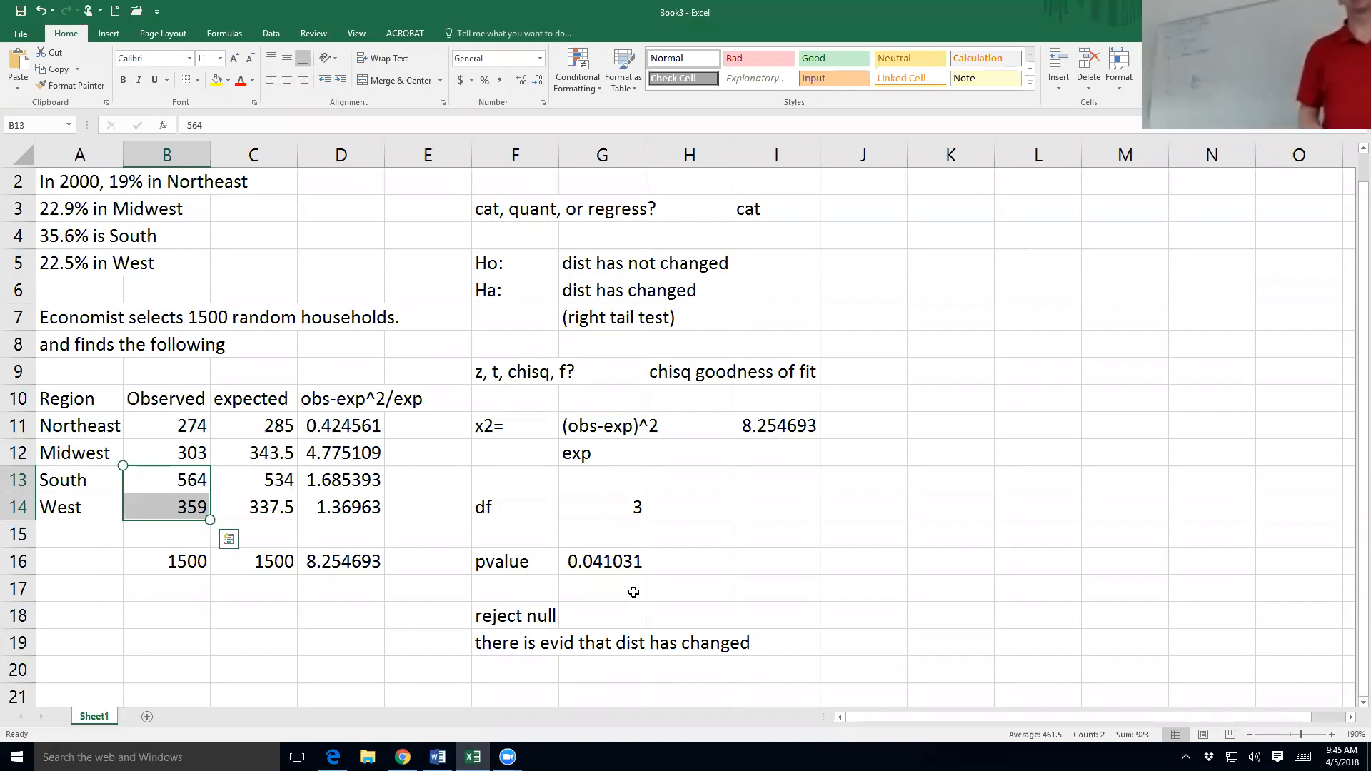
Step: Add a second worksheet to the workbook and magnify it to 210%
click(146, 717)
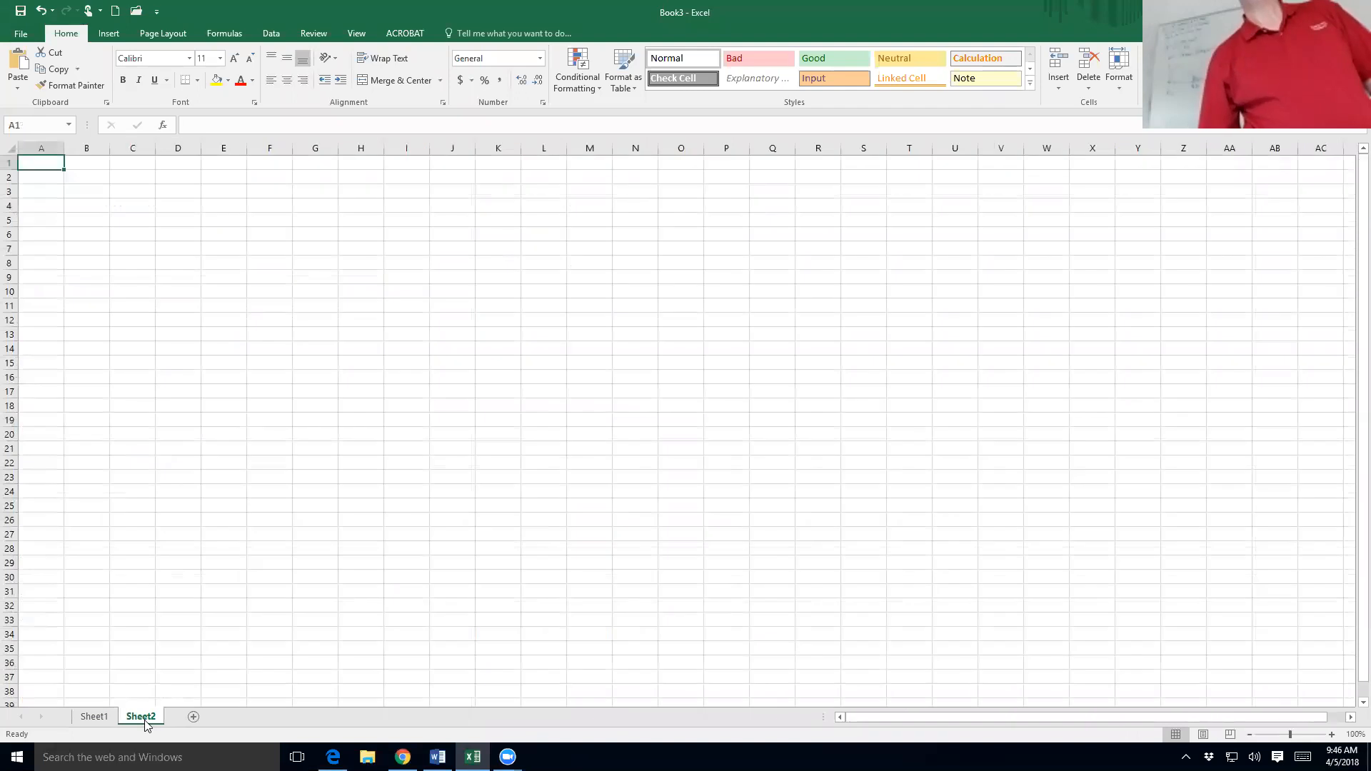
click(1332, 734)
click(1331, 734)
click(1331, 734)
click(1331, 734)
click(1331, 734)
click(1331, 734)
click(1331, 734)
click(1331, 734)
click(1331, 734)
click(1332, 734)
click(1329, 736)
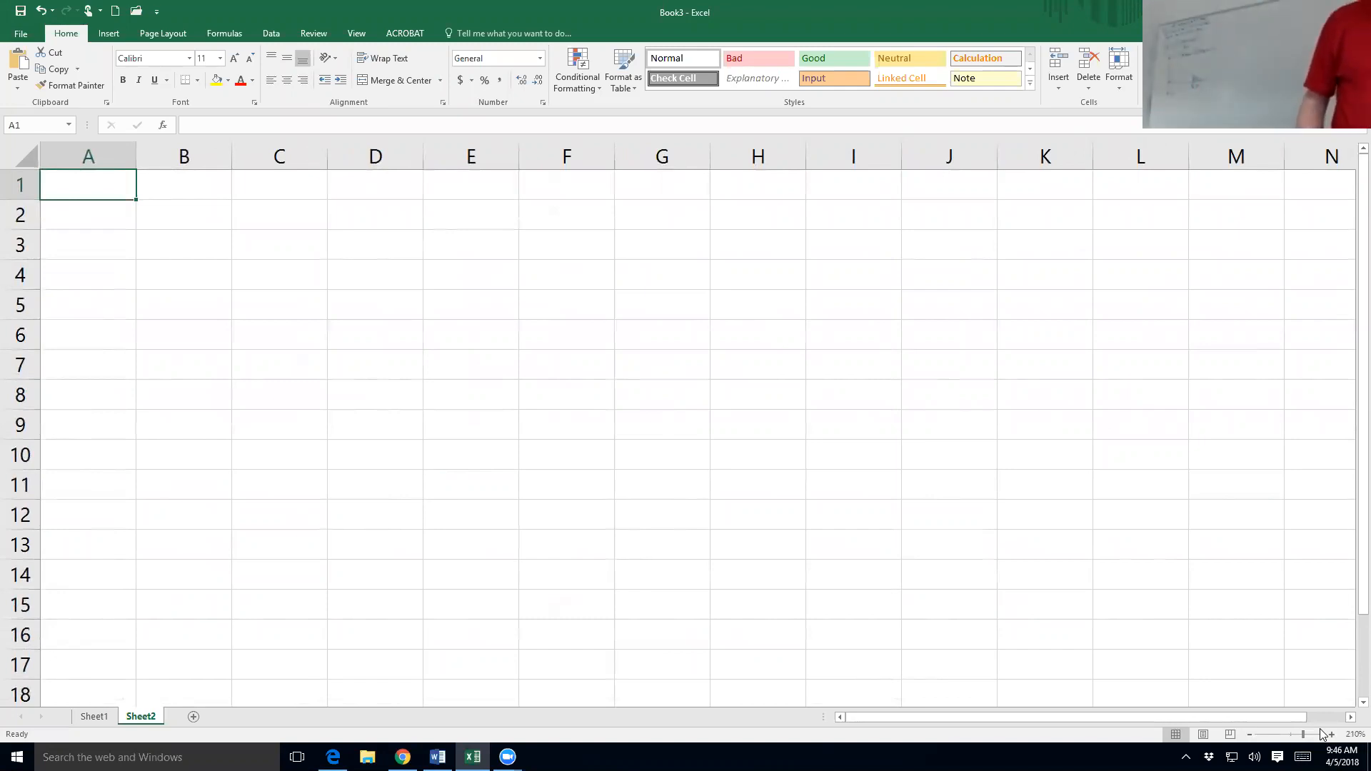
Step: Write in A1 "Obstetrician wants to know if the proportion of children born on each day are the same."
text(Obs)
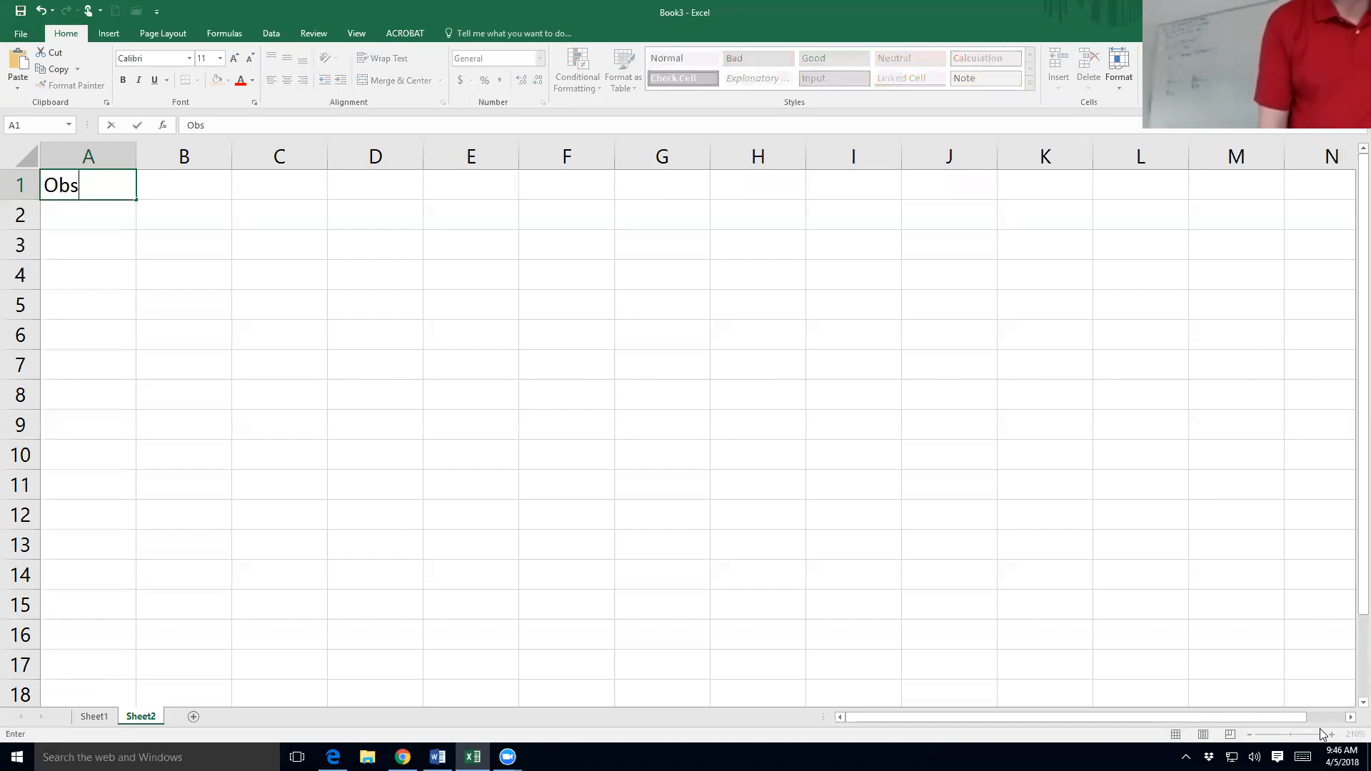
text(tetri)
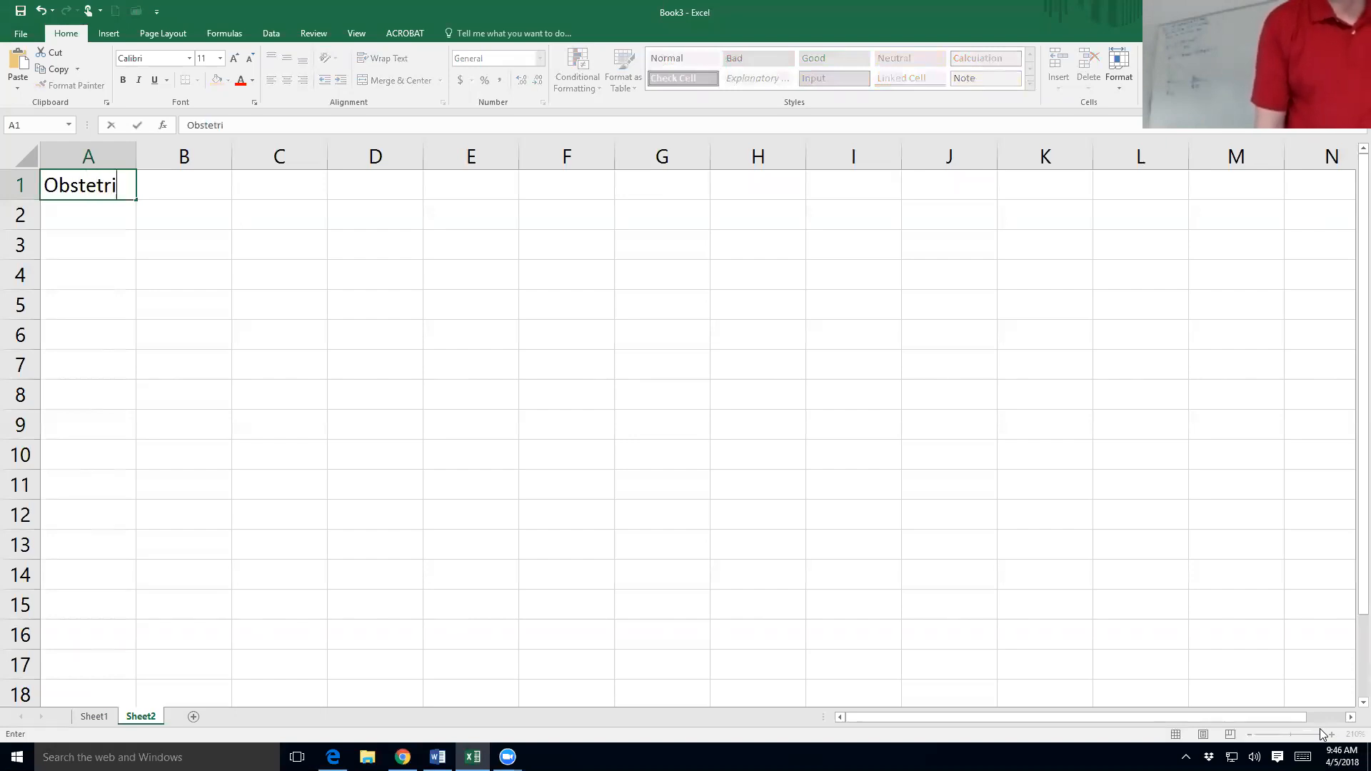
text(cian wants )
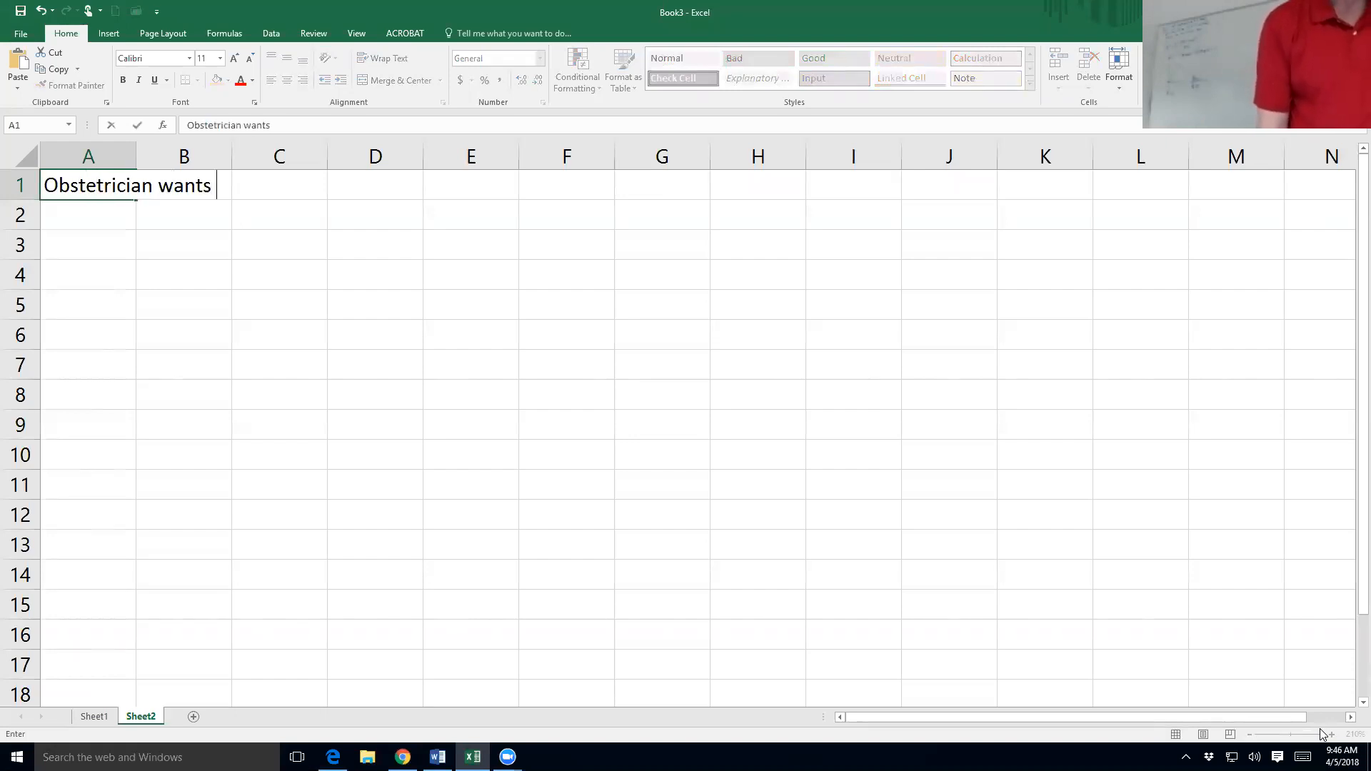
text(to know if the porpo)
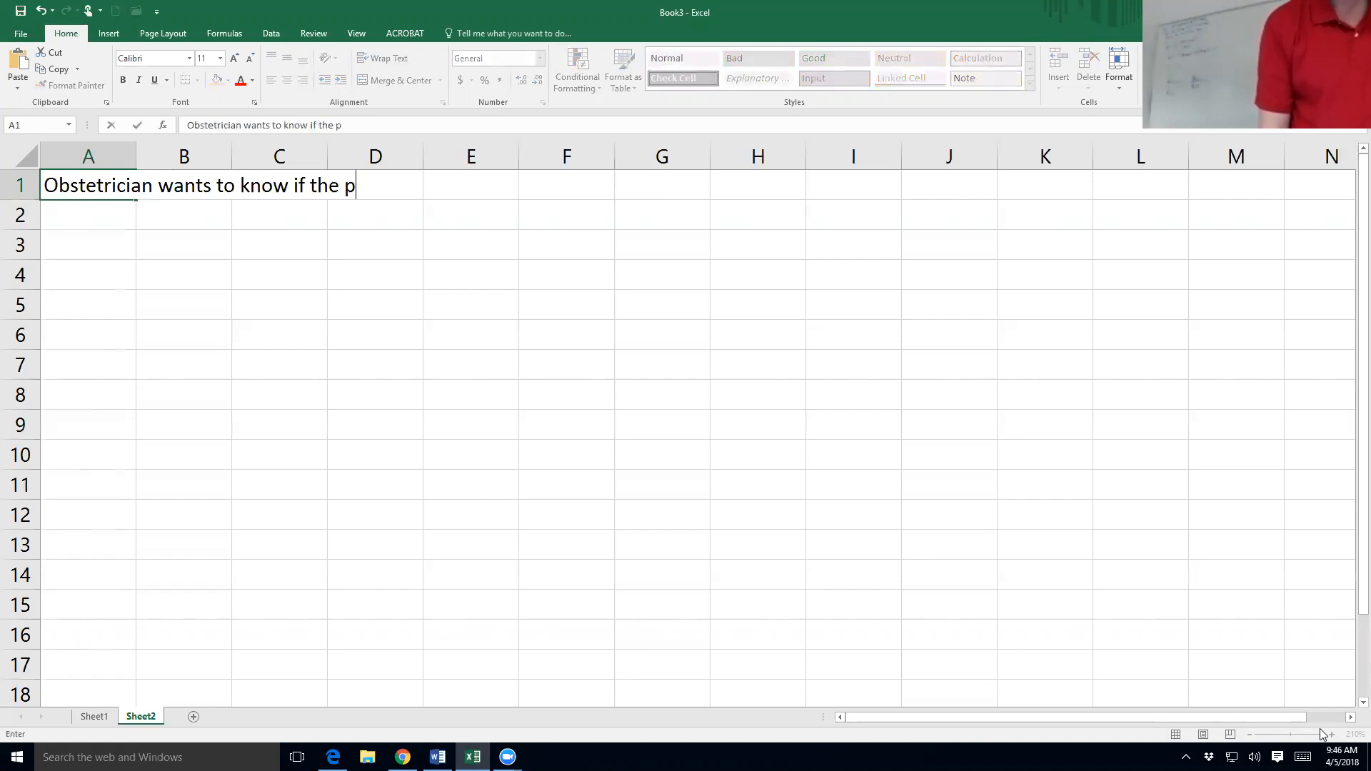
key(BackSpace)
key(BackSpace)
key(BackSpace)
key(BackSpace)
text(roportin of)
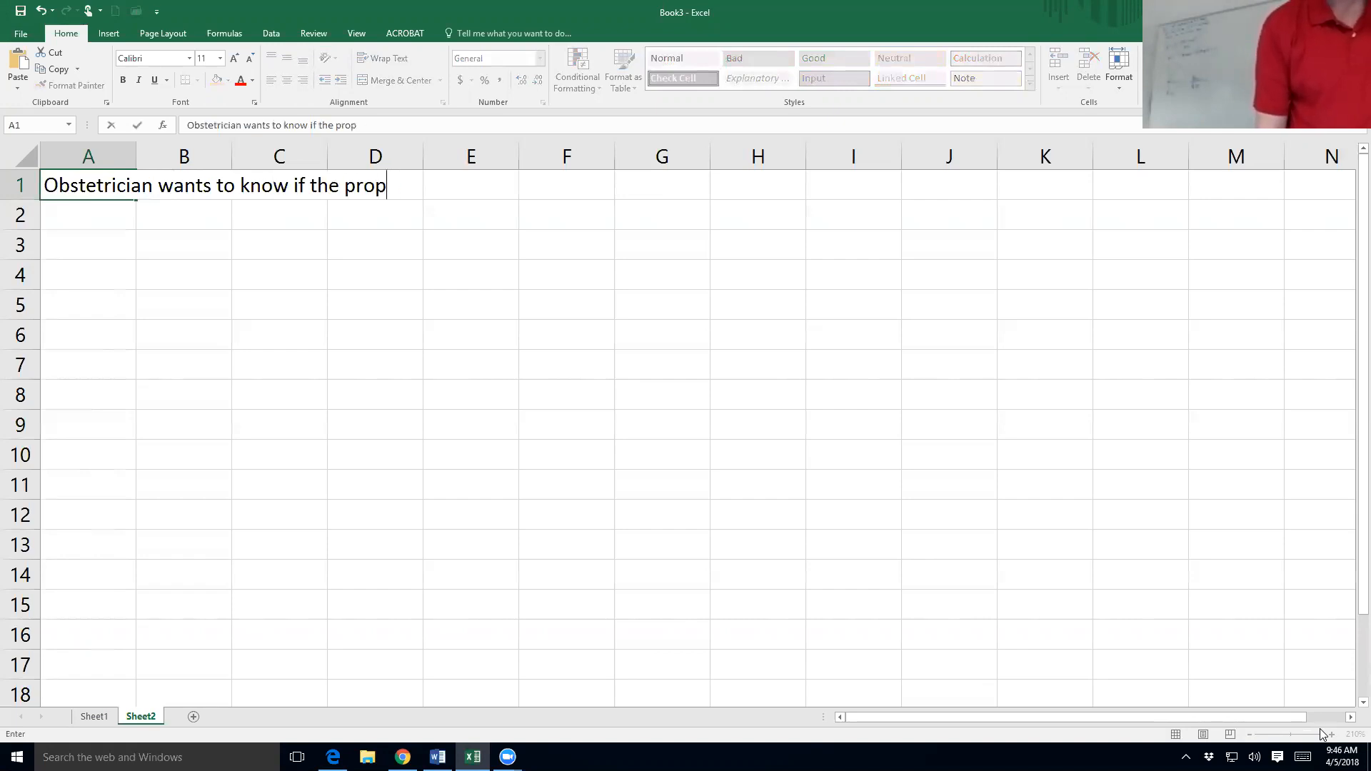
key(BackSpace)
key(BackSpace)
key(BackSpace)
key(BackSpace)
key(BackSpace)
key(BackSpace)
text(ion of children )
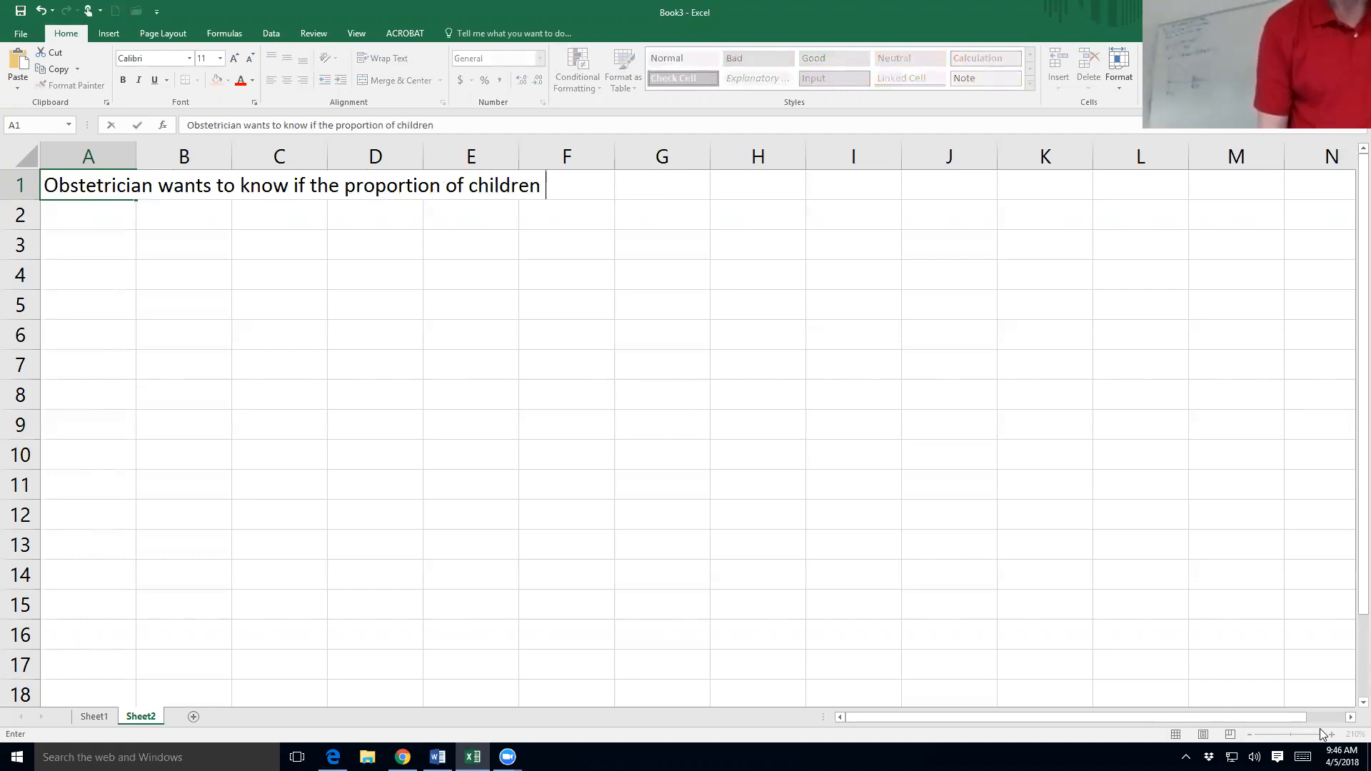
text(born on each day are the same.)
key(Return)
Step: Write in A2 "She obtains SRS of 500 births as shown in the table below. Is there a difference by days?"
text(She )
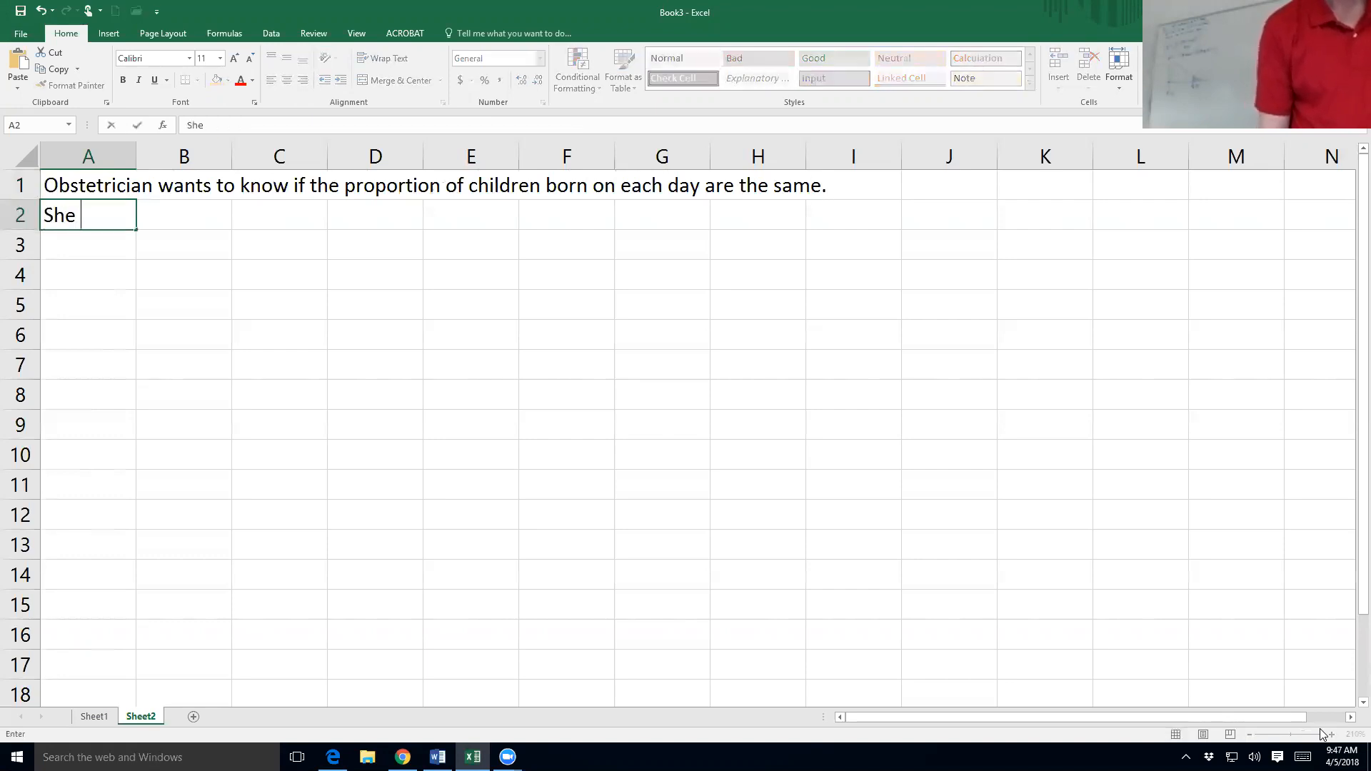
text(obtains SRS )
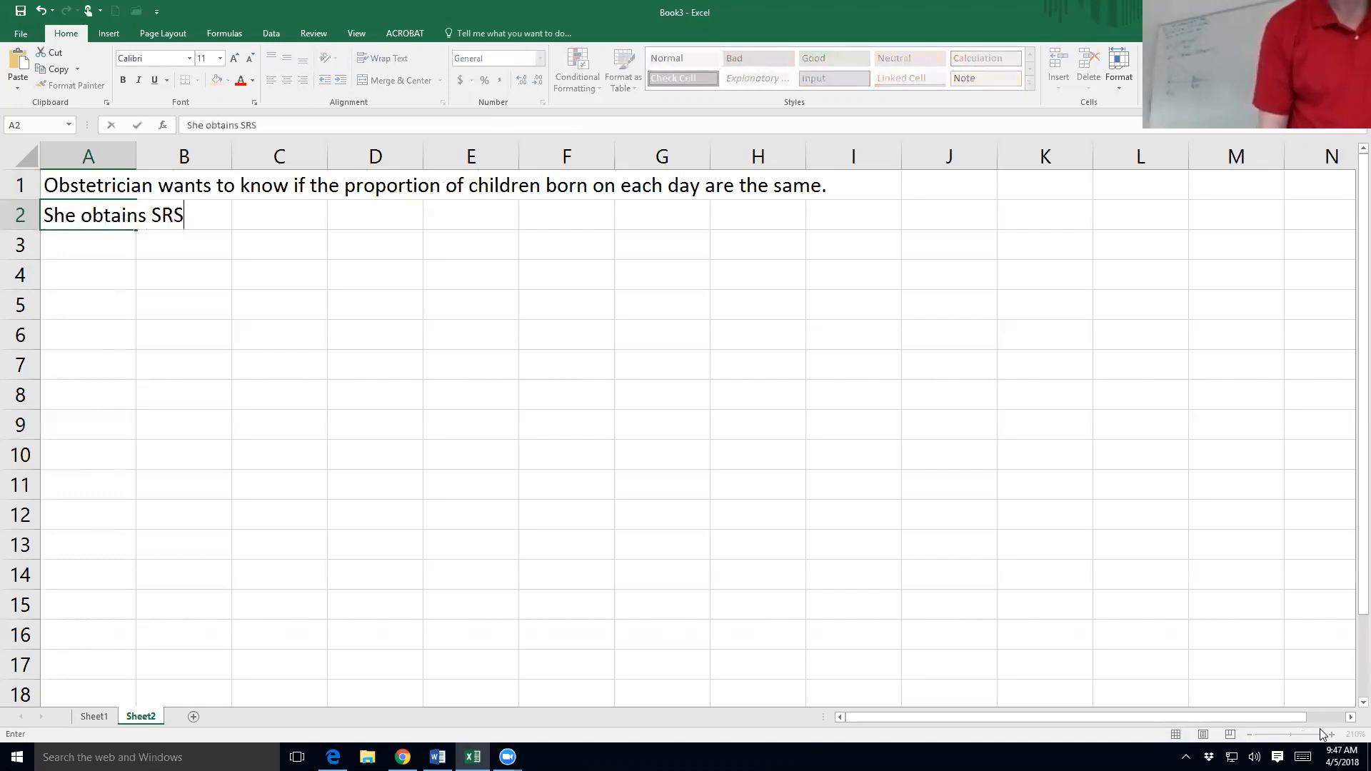
text(of 500 bir)
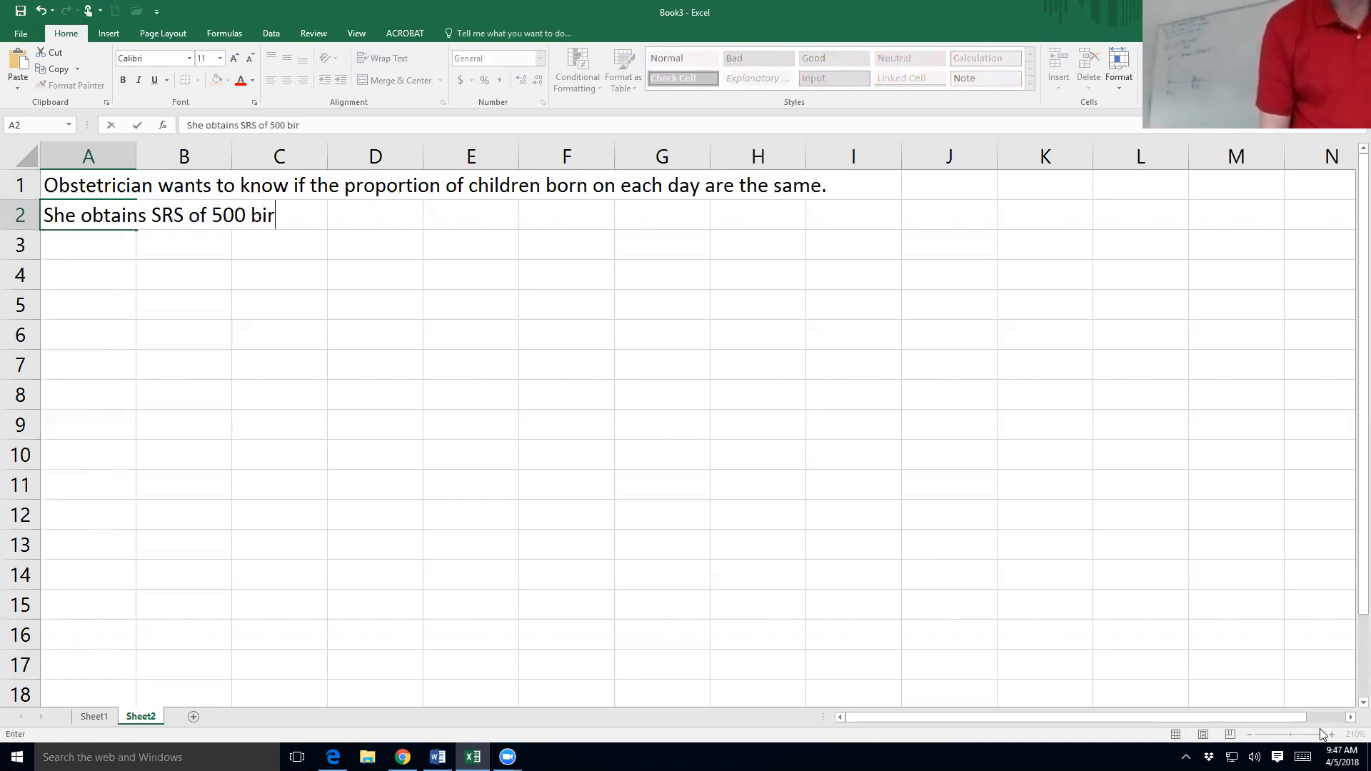
text(ths as showsn)
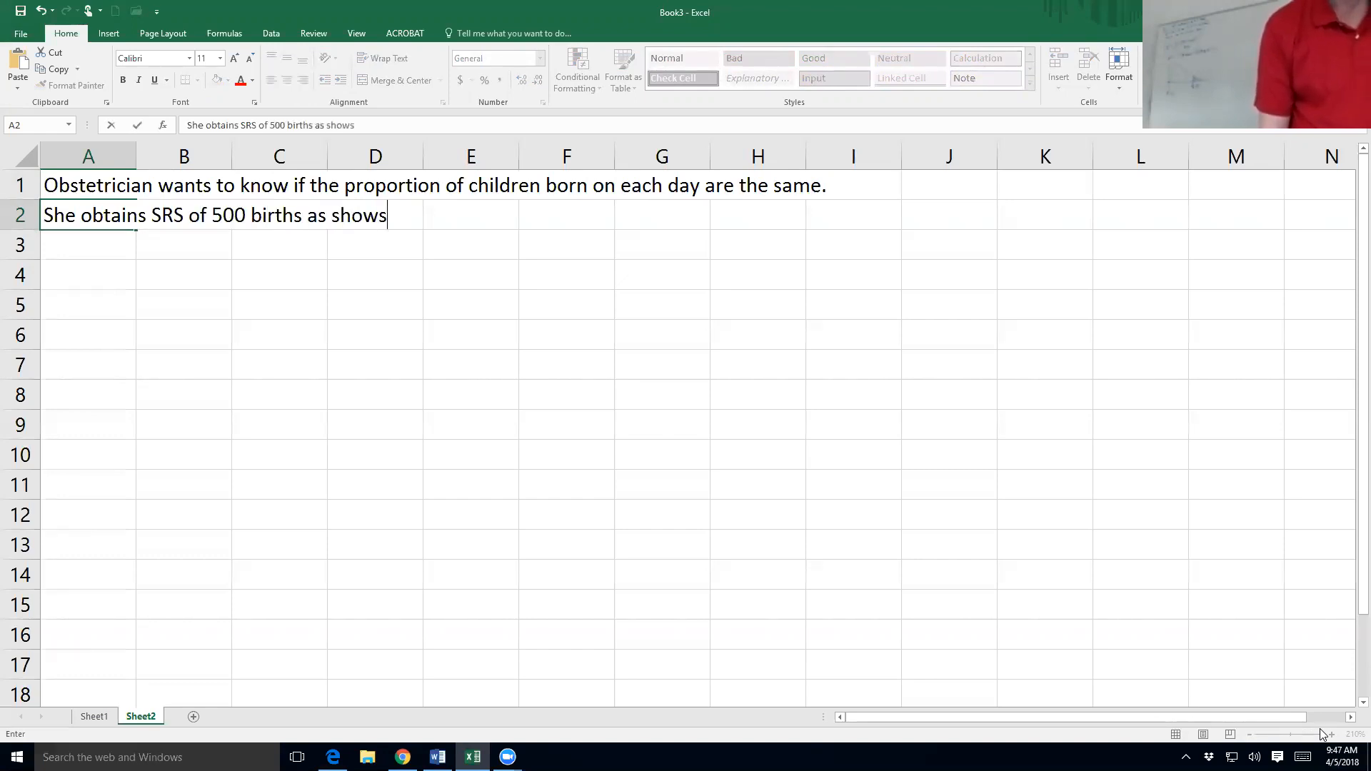
key(BackSpace)
key(BackSpace)
text(n in the tqab)
key(BackSpace)
key(BackSpace)
key(BackSpace)
text(able bel)
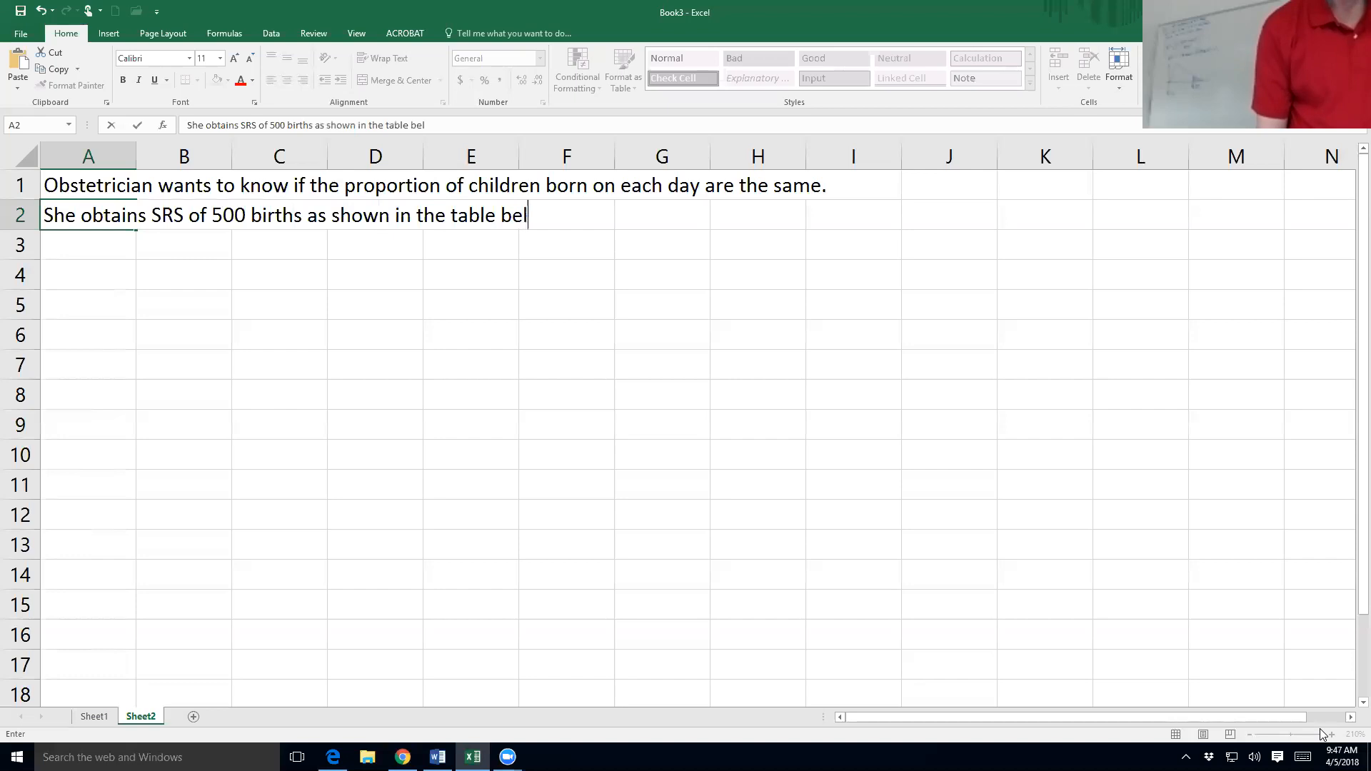
text(ow.  Is ther)
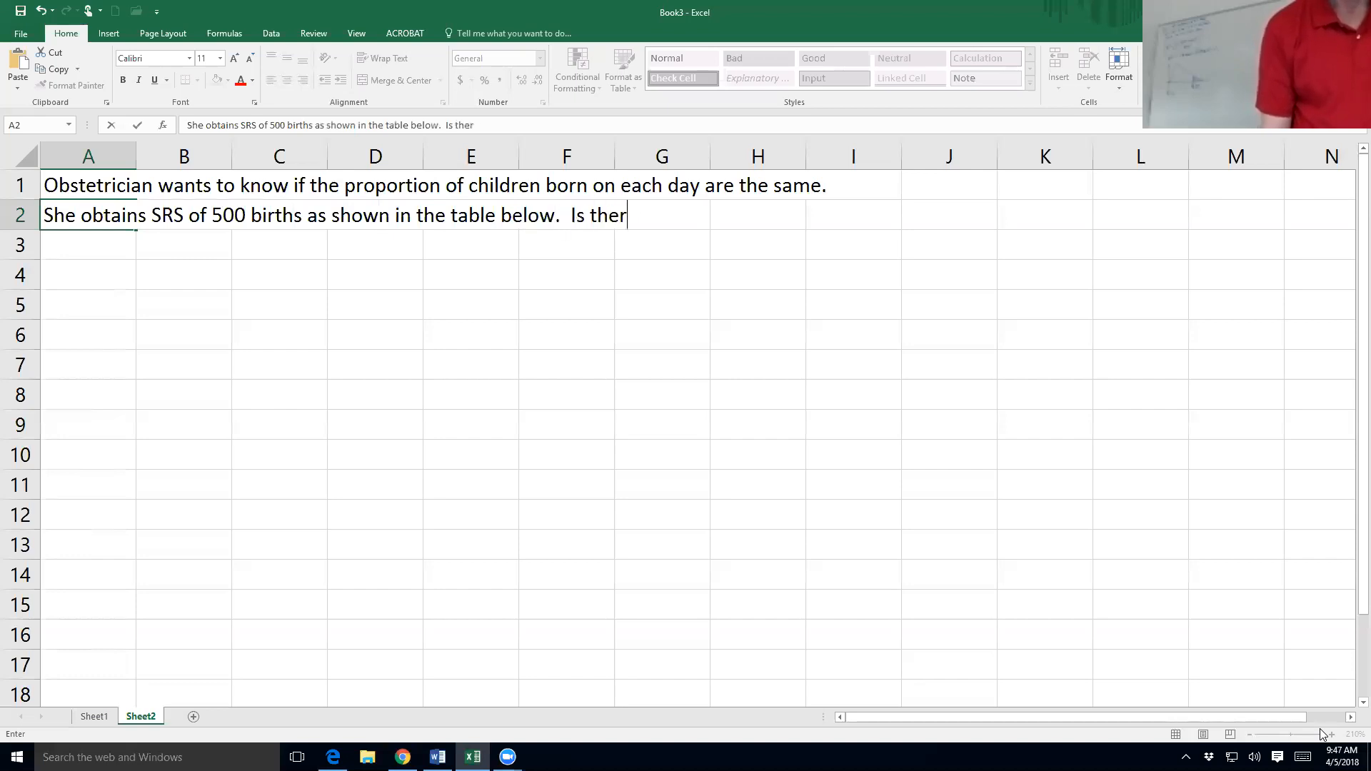
text(e a differenc)
key(BackSpace)
text(nce by days?)
key(Return)
Step: Note the significance level in A3 as "use alpha=.01"
text(use alp)
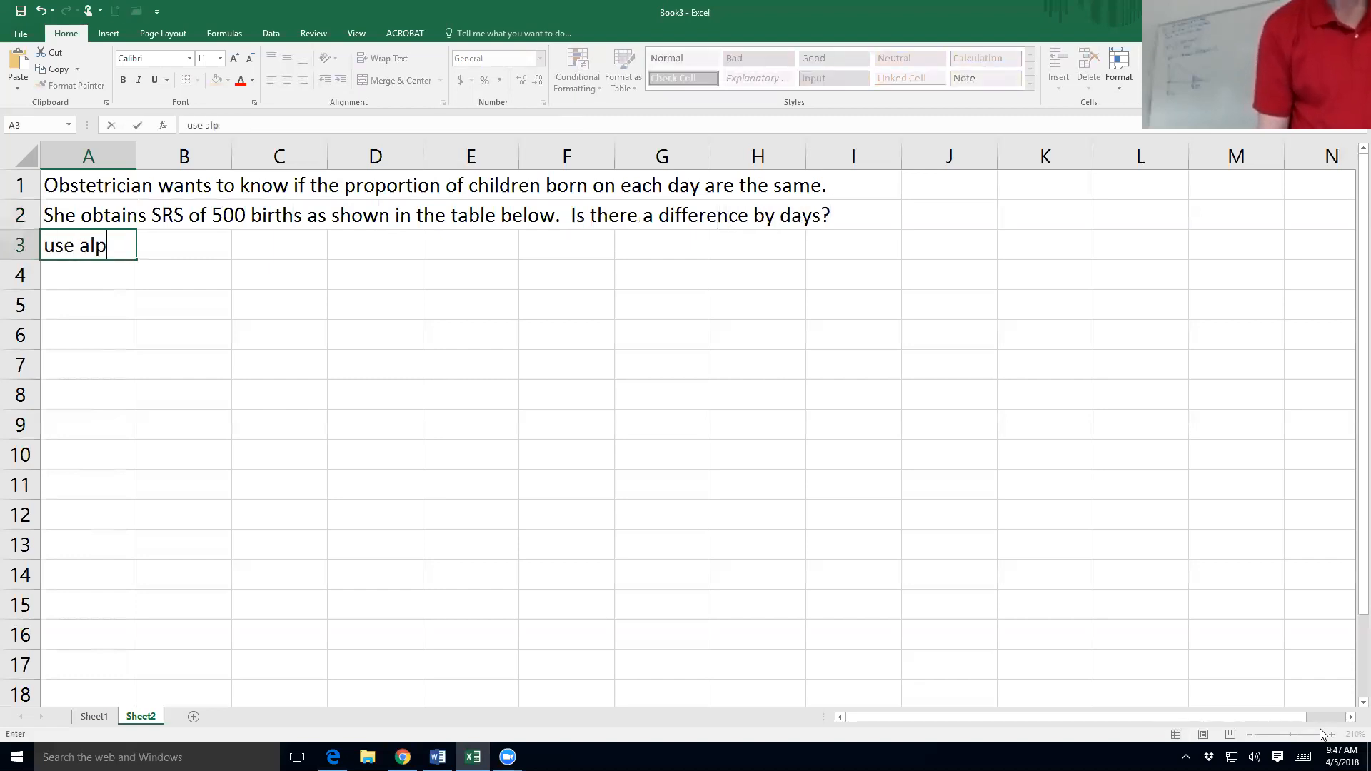
text(ha=.01)
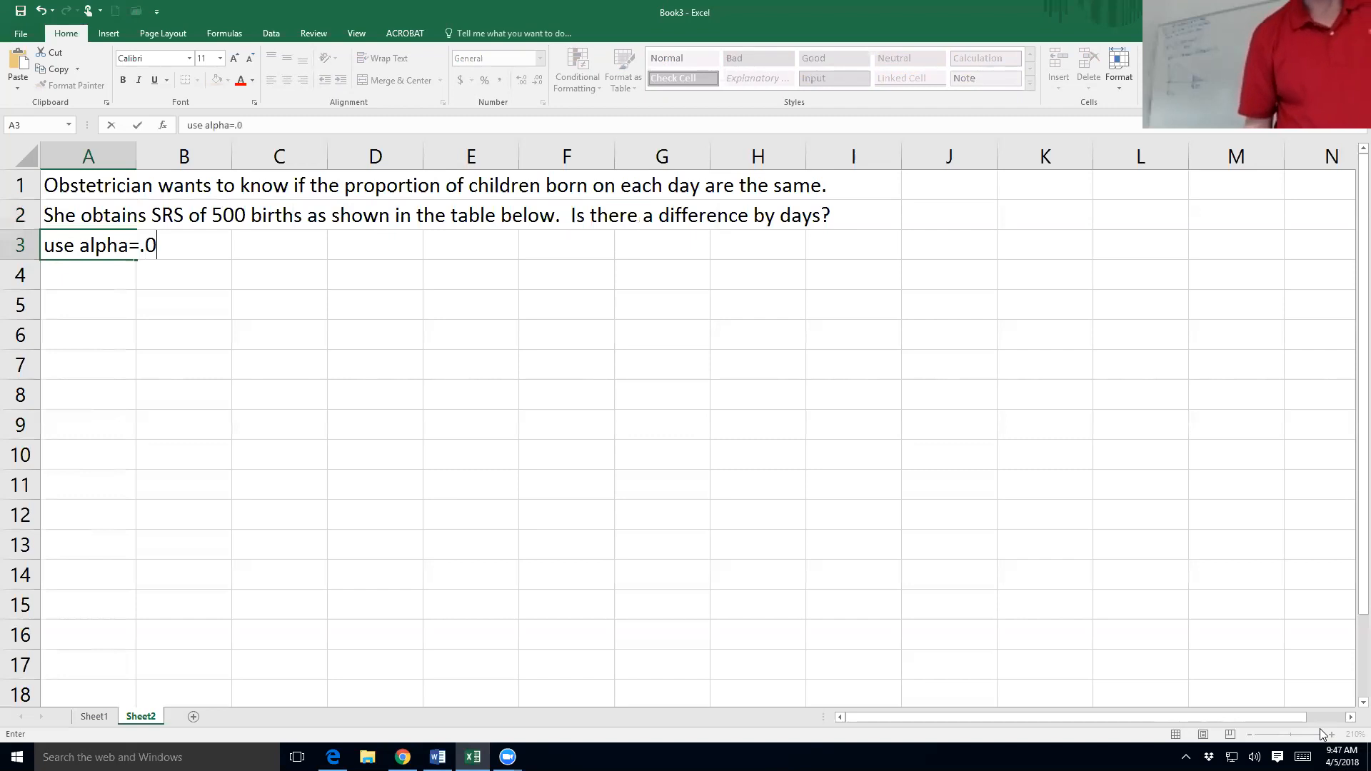
key(Return)
key(Return)
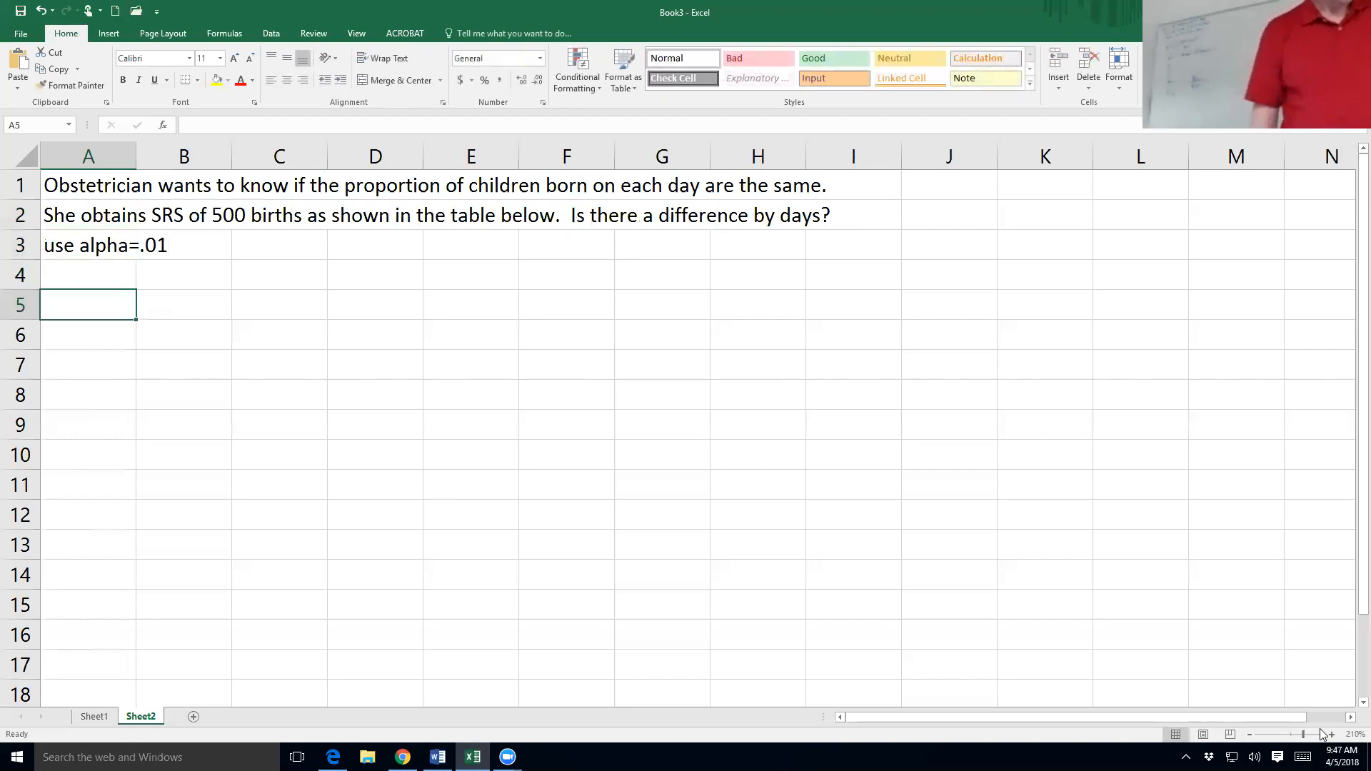
Step: Enter Sunday in A5 and fill the weekday series down to Saturday in A11
text(Sunday)
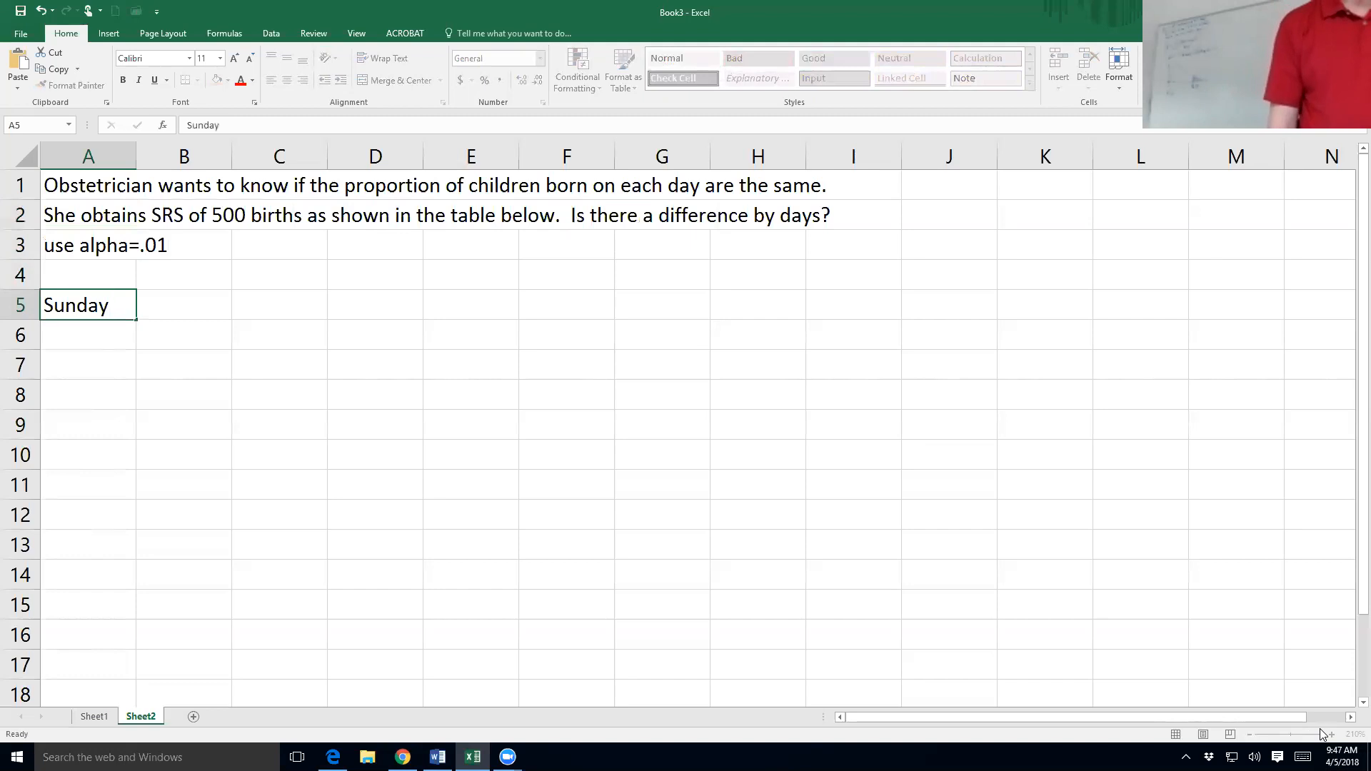
key(Return)
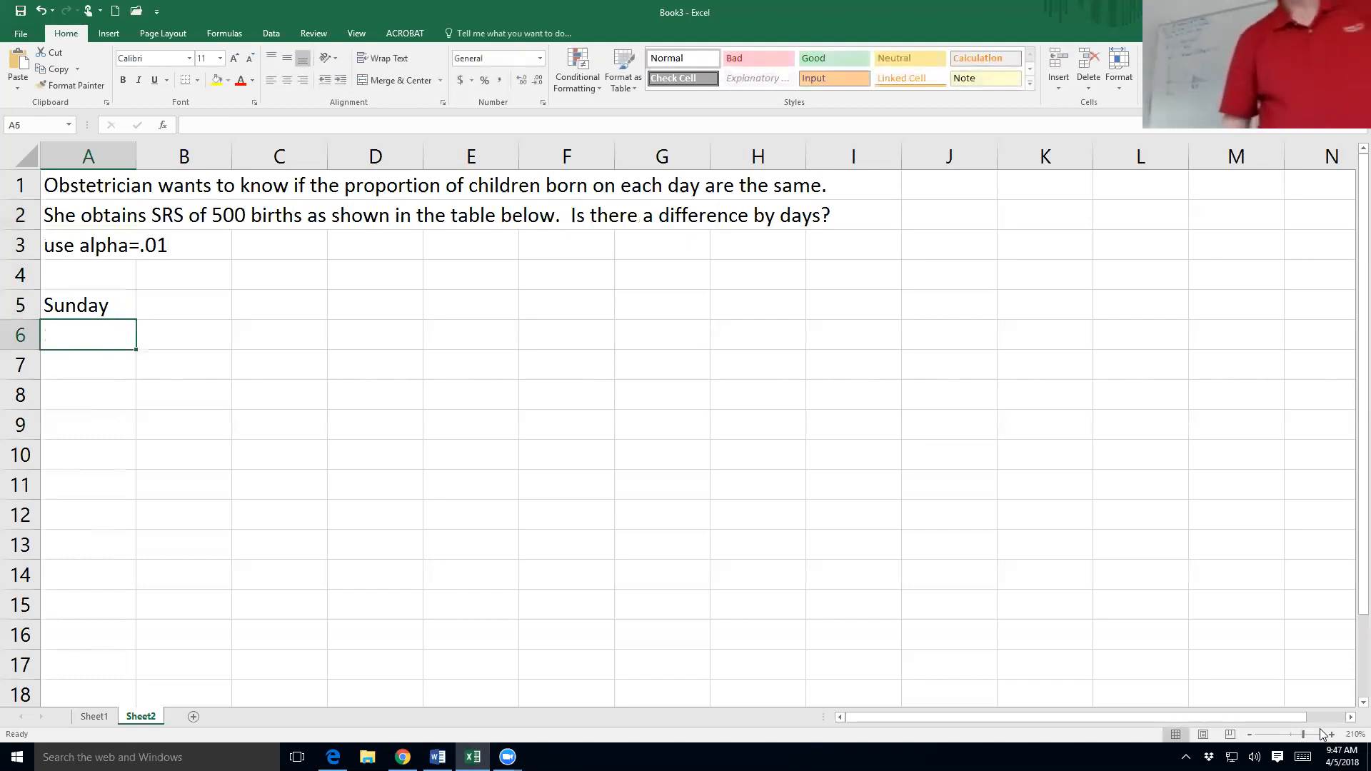
click(128, 314)
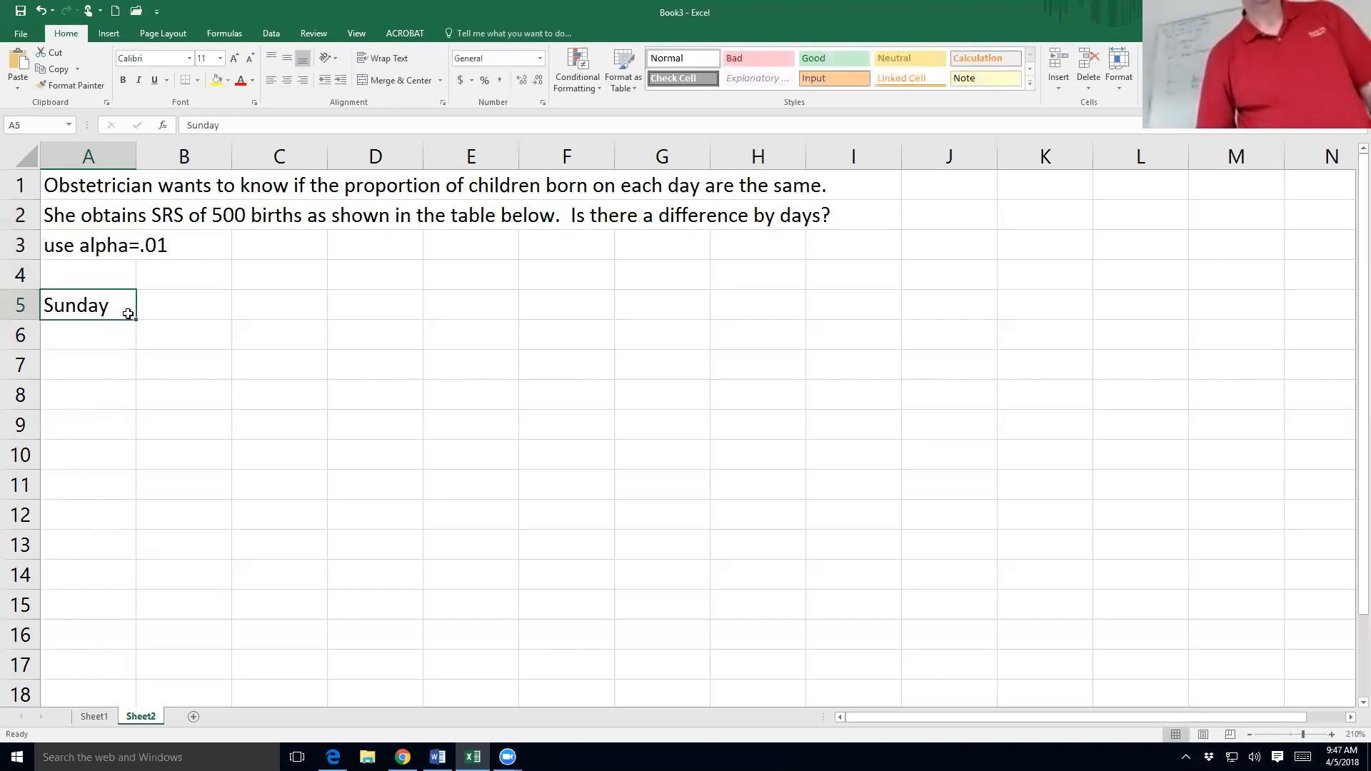
drag(135, 320, 123, 497)
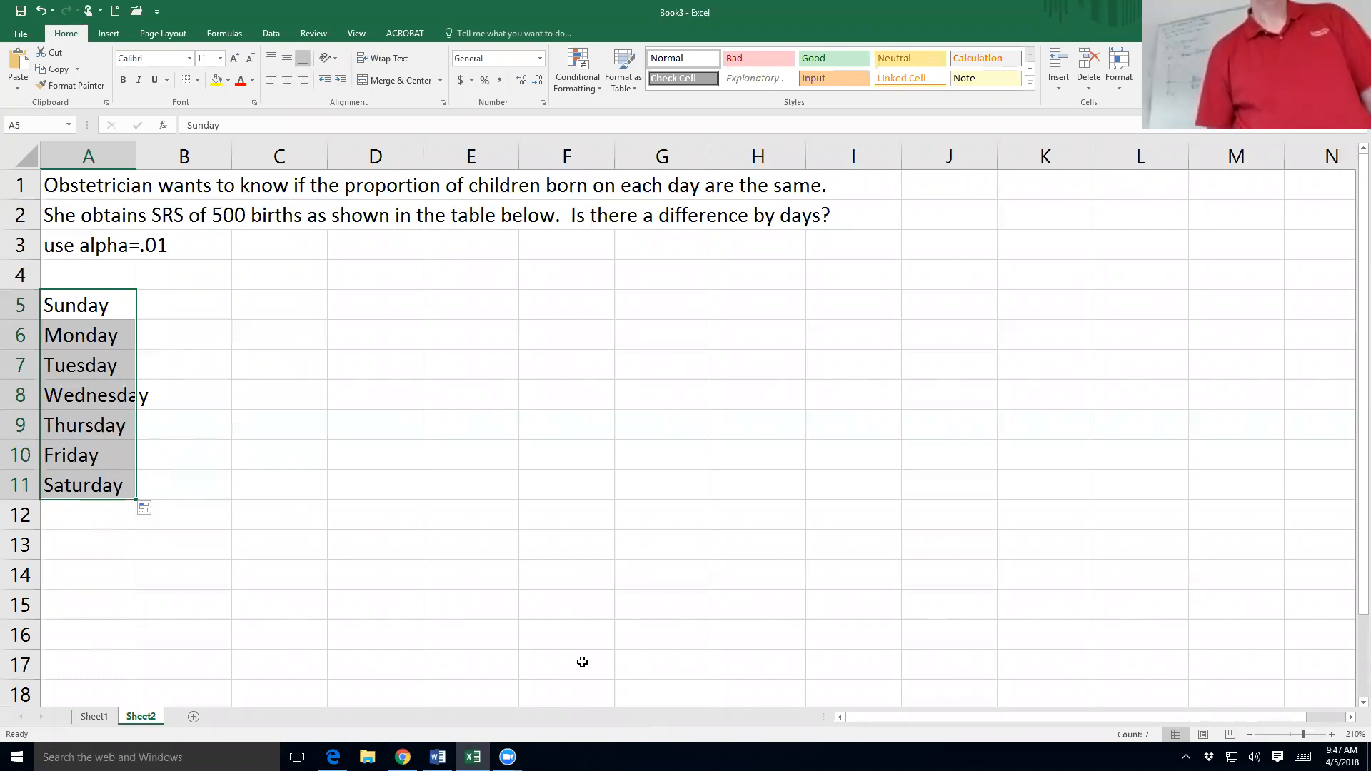
Step: Head B4 with "freq" and enter the Sunday-to-Saturday birth counts 57, 78, 74, 76, 71, 81 and 63 in B5:B11
click(165, 284)
text(freq)
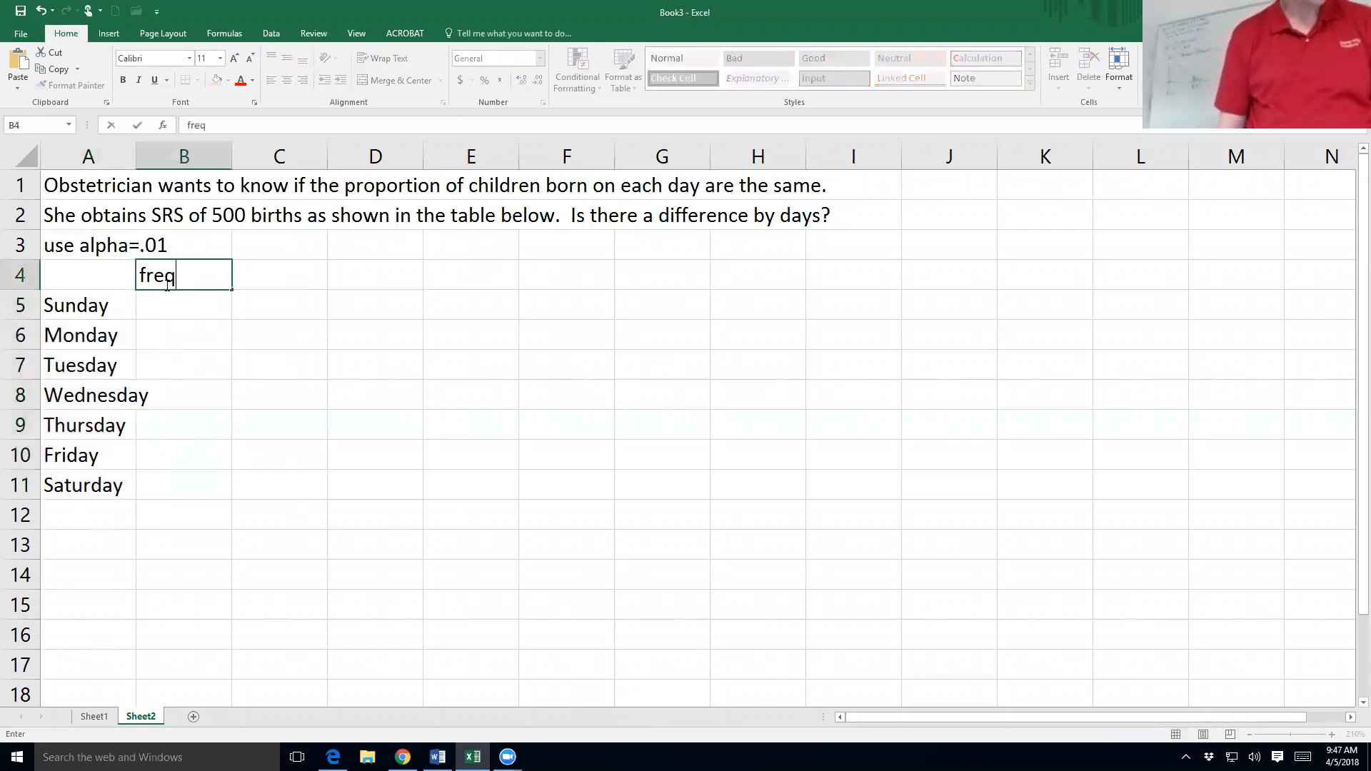
key(Return)
text(57)
key(Return)
text(78)
key(Return)
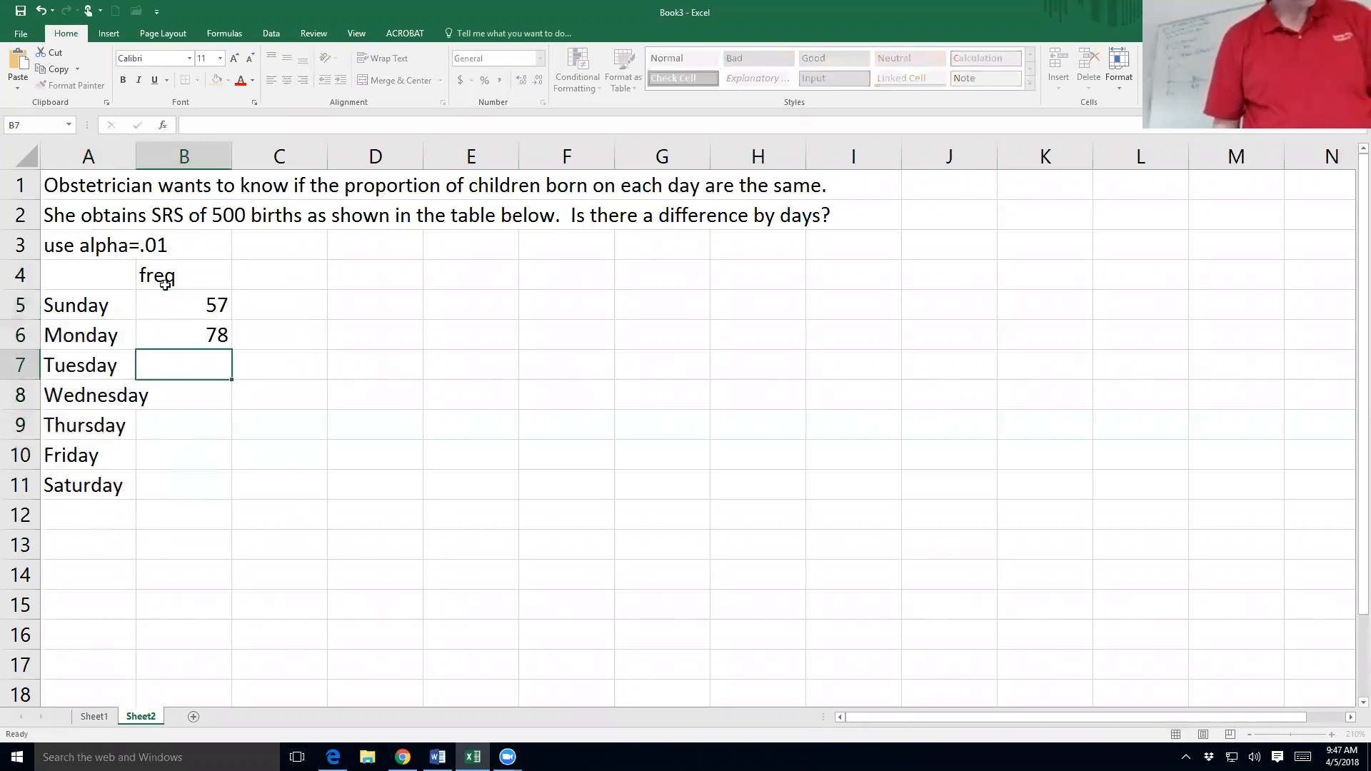
text(74)
key(Return)
text(76)
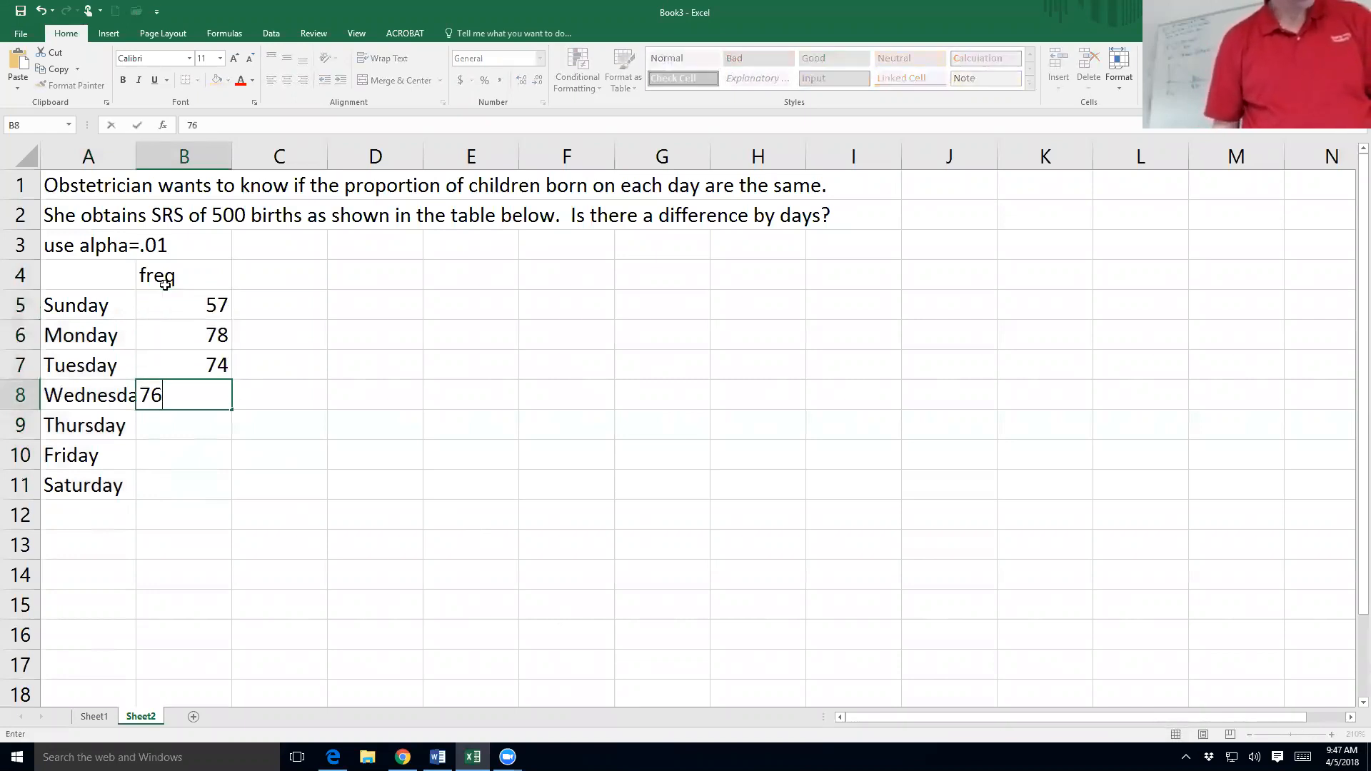
key(Return)
text(74)
key(BackSpace)
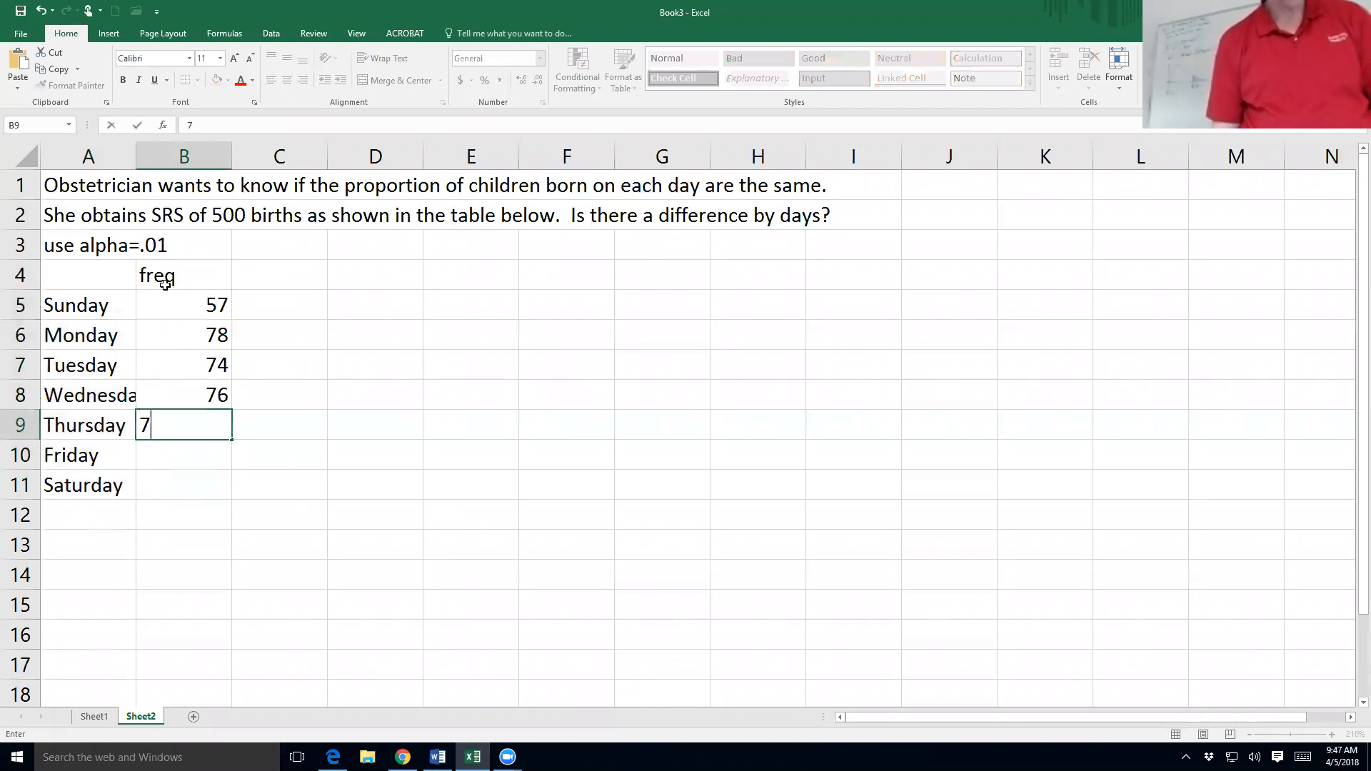
text(1)
key(Return)
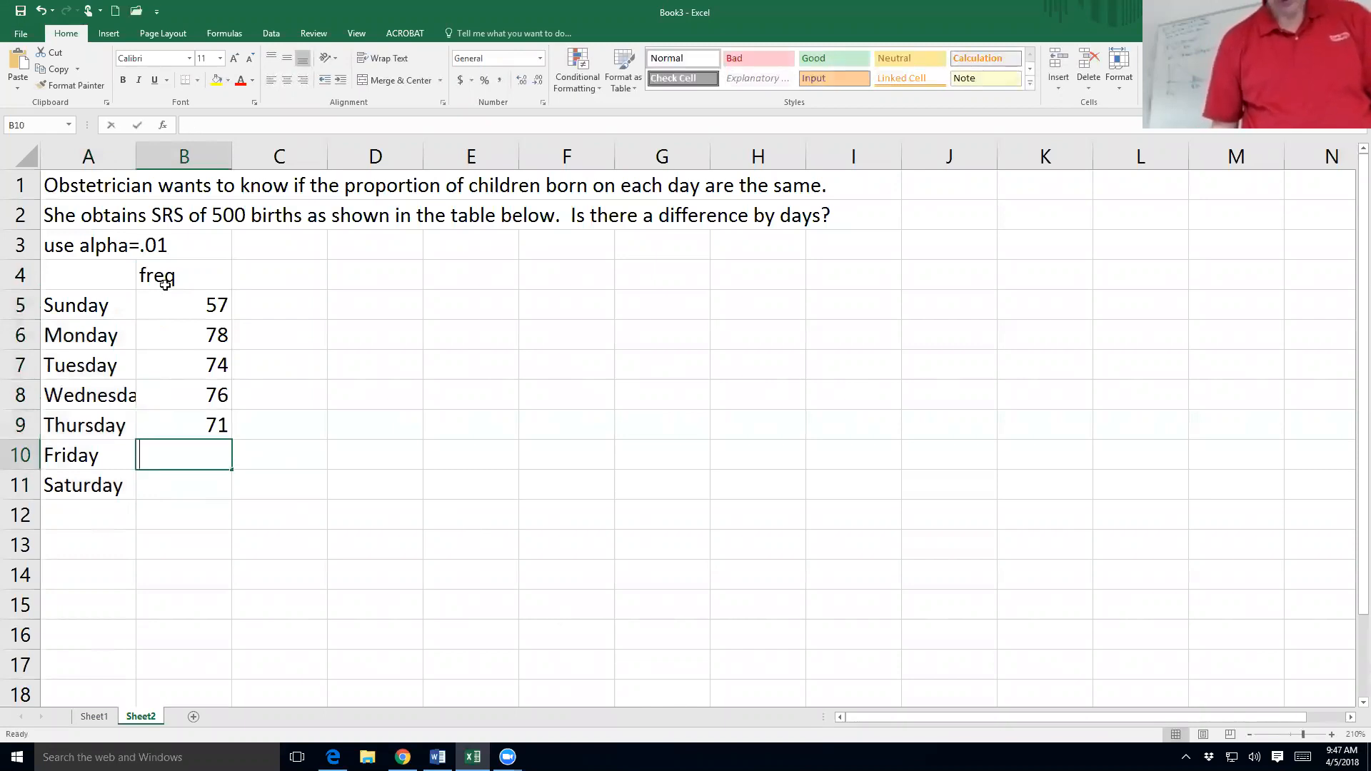
text(81)
key(Return)
text(63)
key(Return)
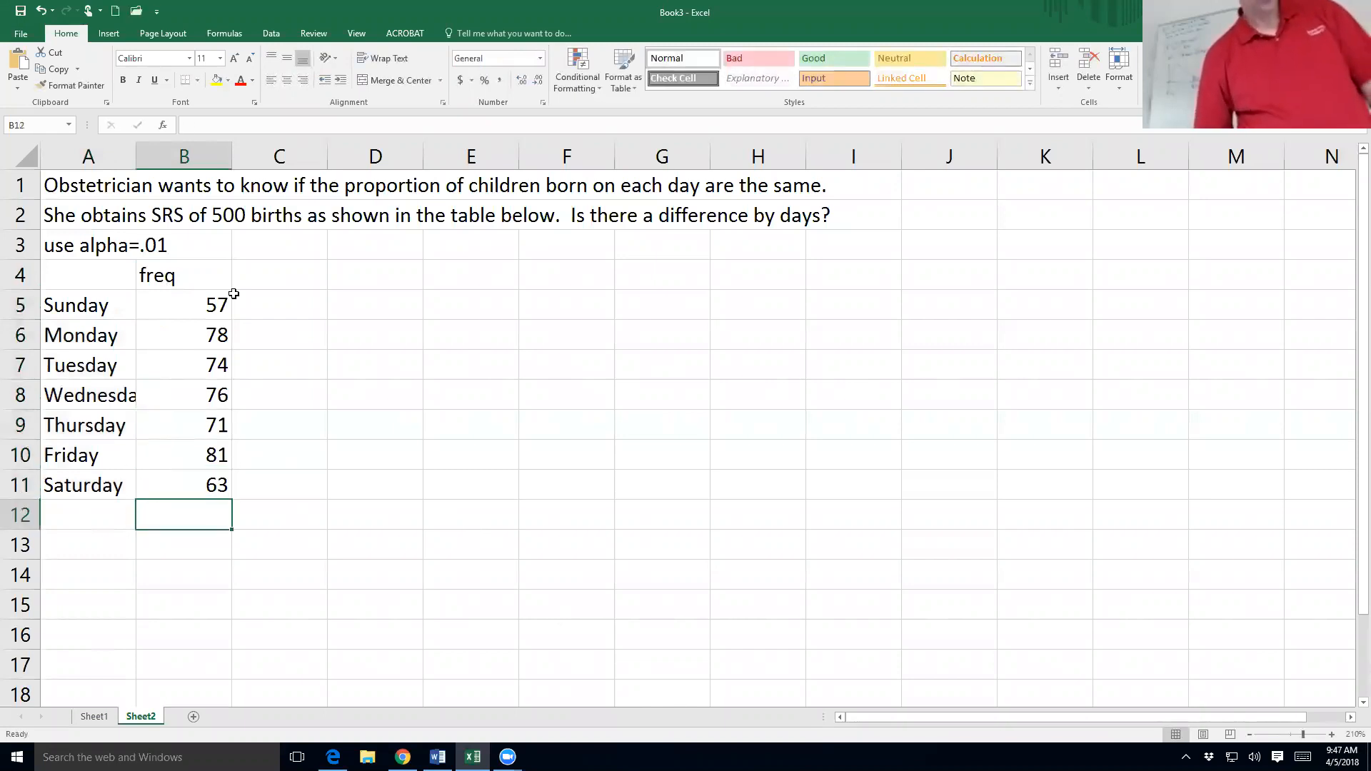
Step: Record the data type "cat" in F4
click(551, 287)
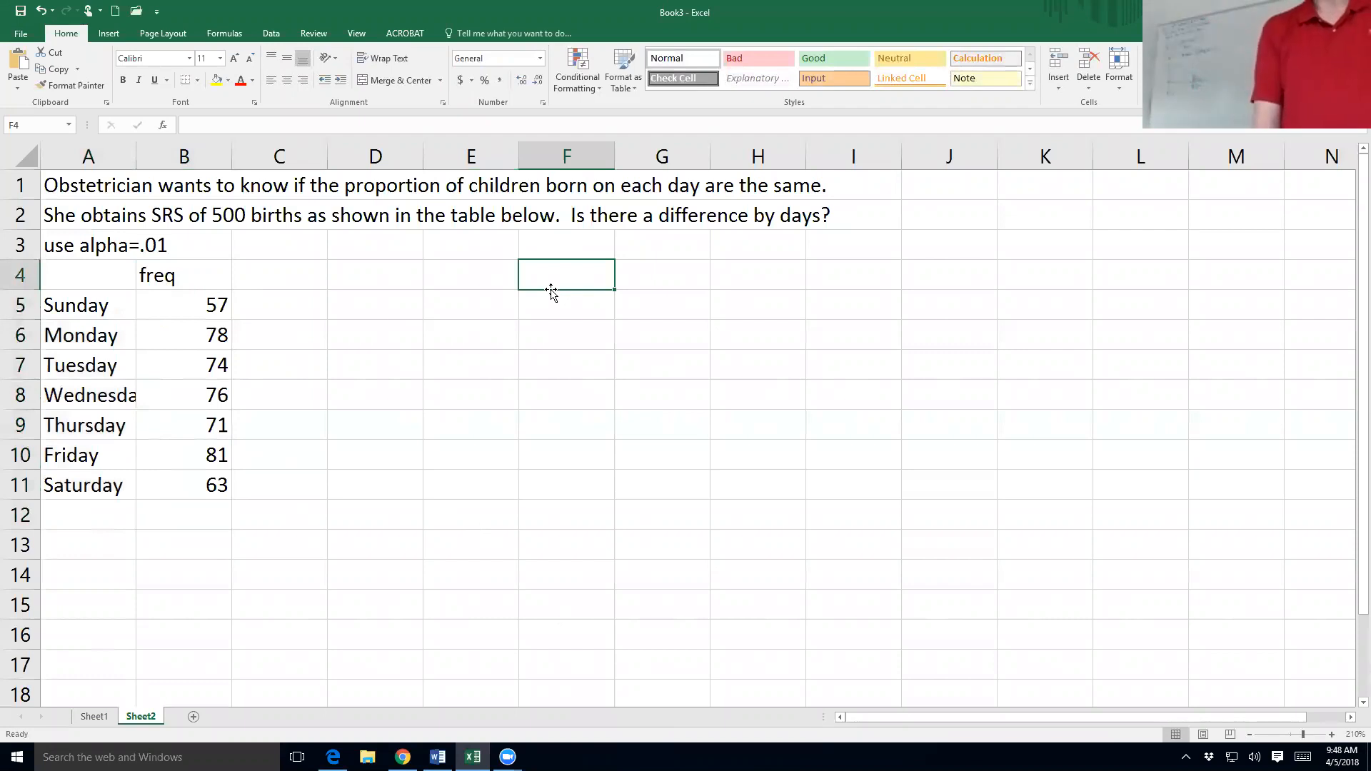
text(cat)
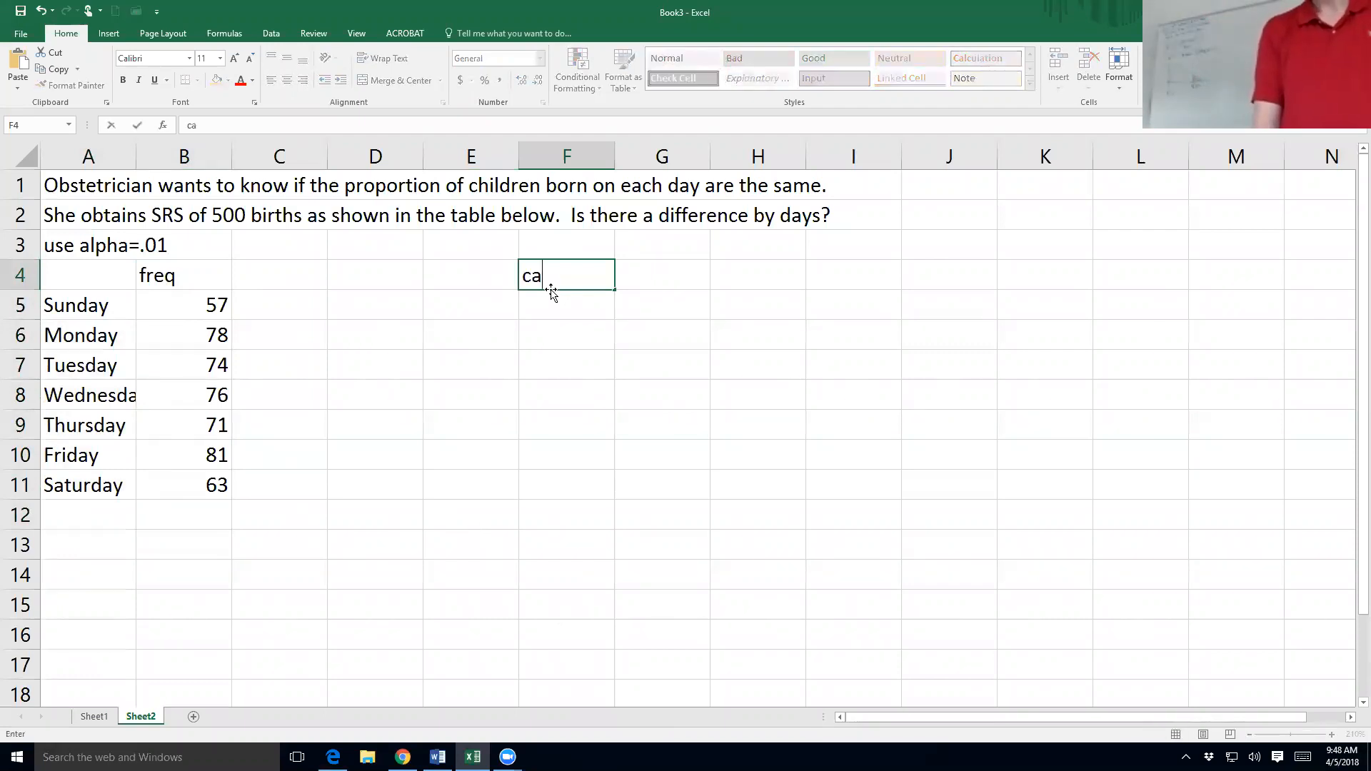
key(Return)
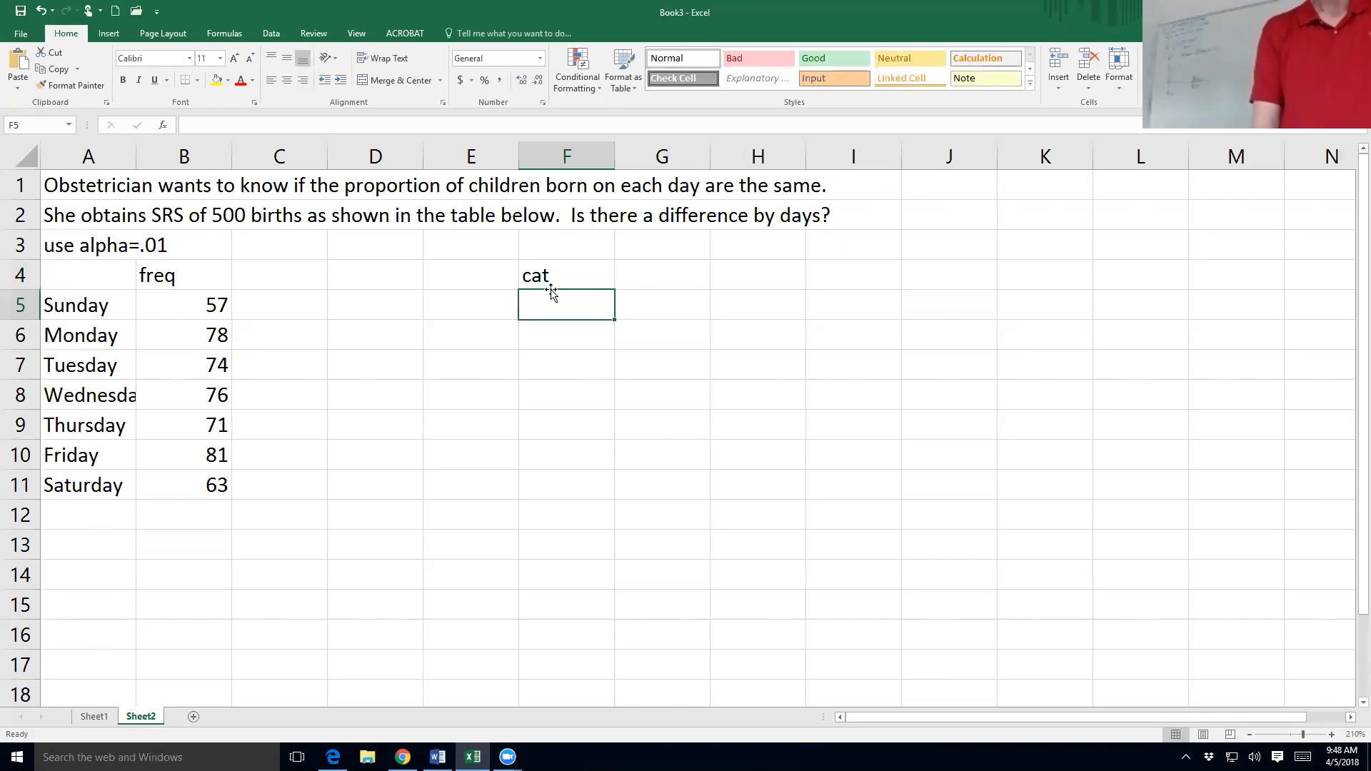
Step: State the null hypothesis with "Ho:" in F5 and "children born each day are not diff" in G5
text(Ho:)
key(Tab)
text(do)
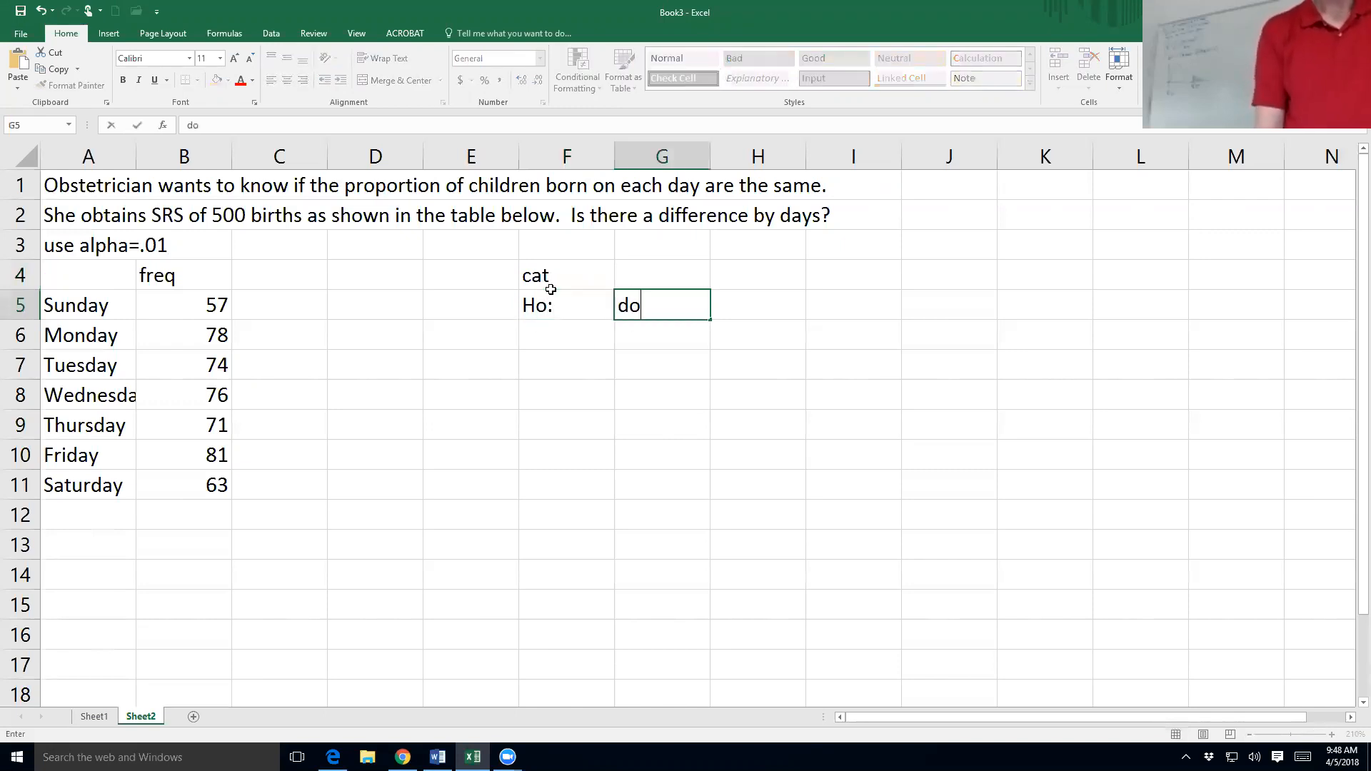
key(BackSpace)
text(hild)
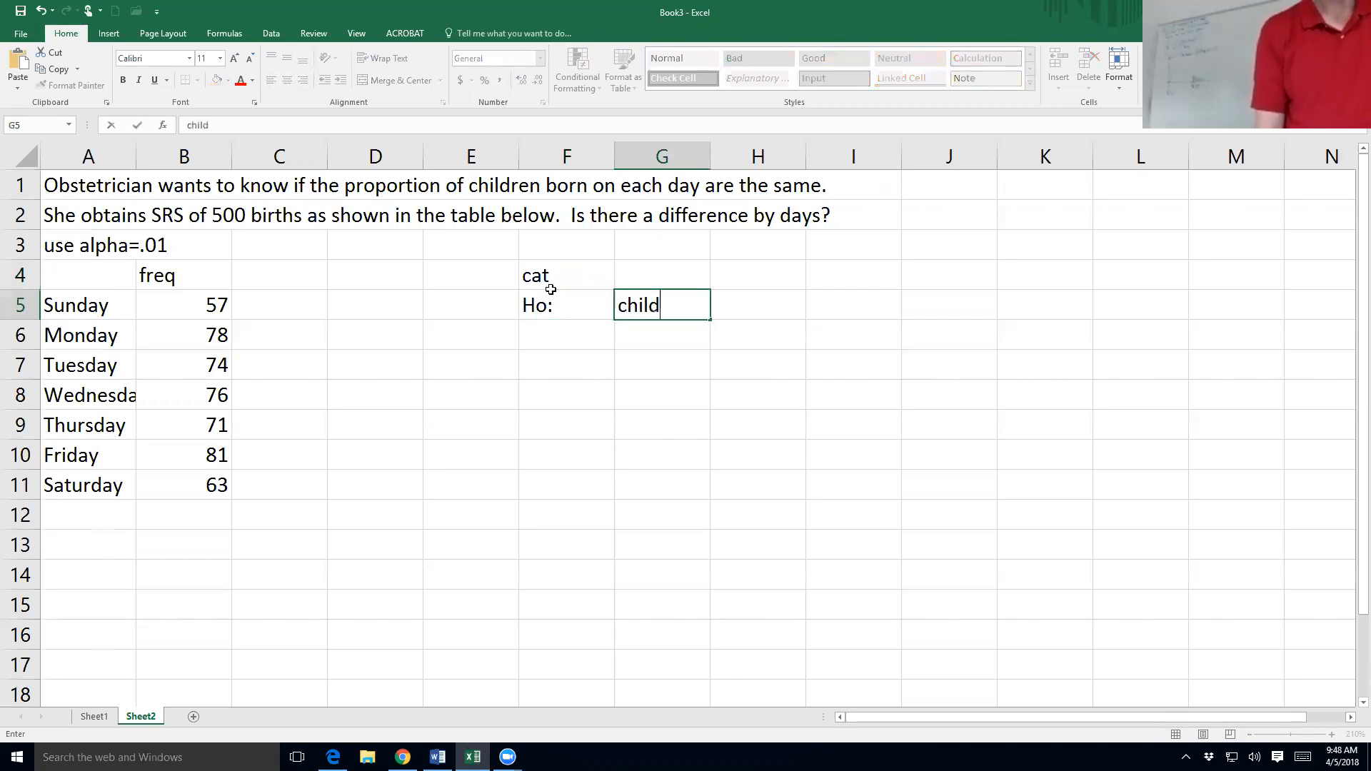
text(ren bor)
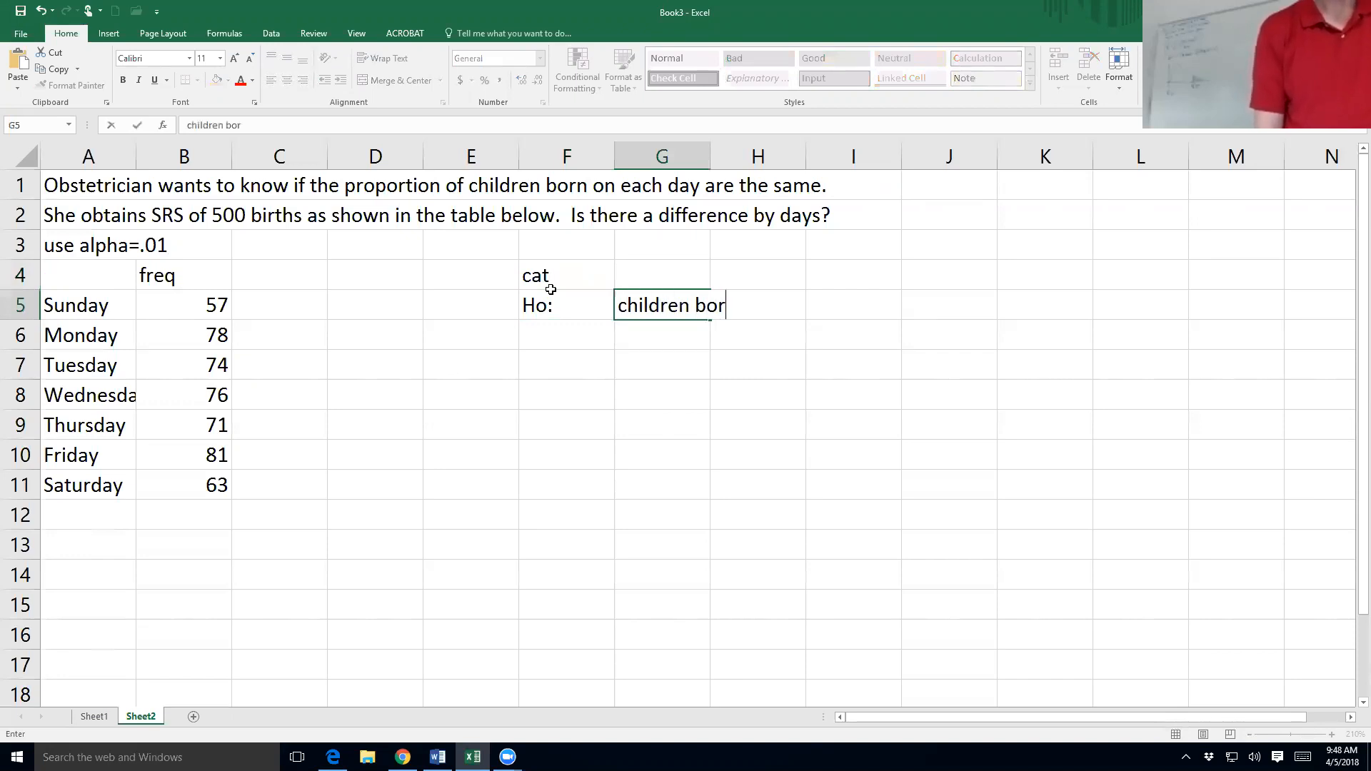
text(n each day are not diff)
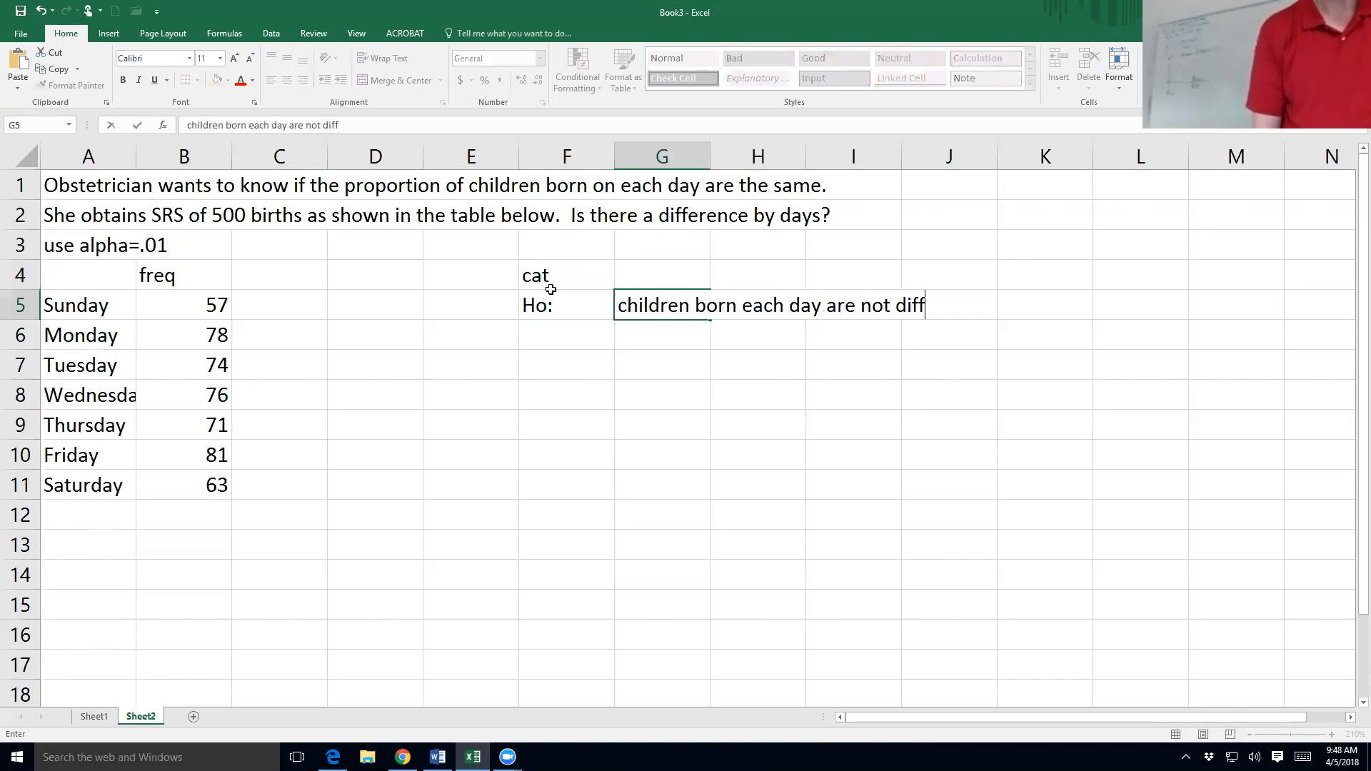
key(Return)
key(Left)
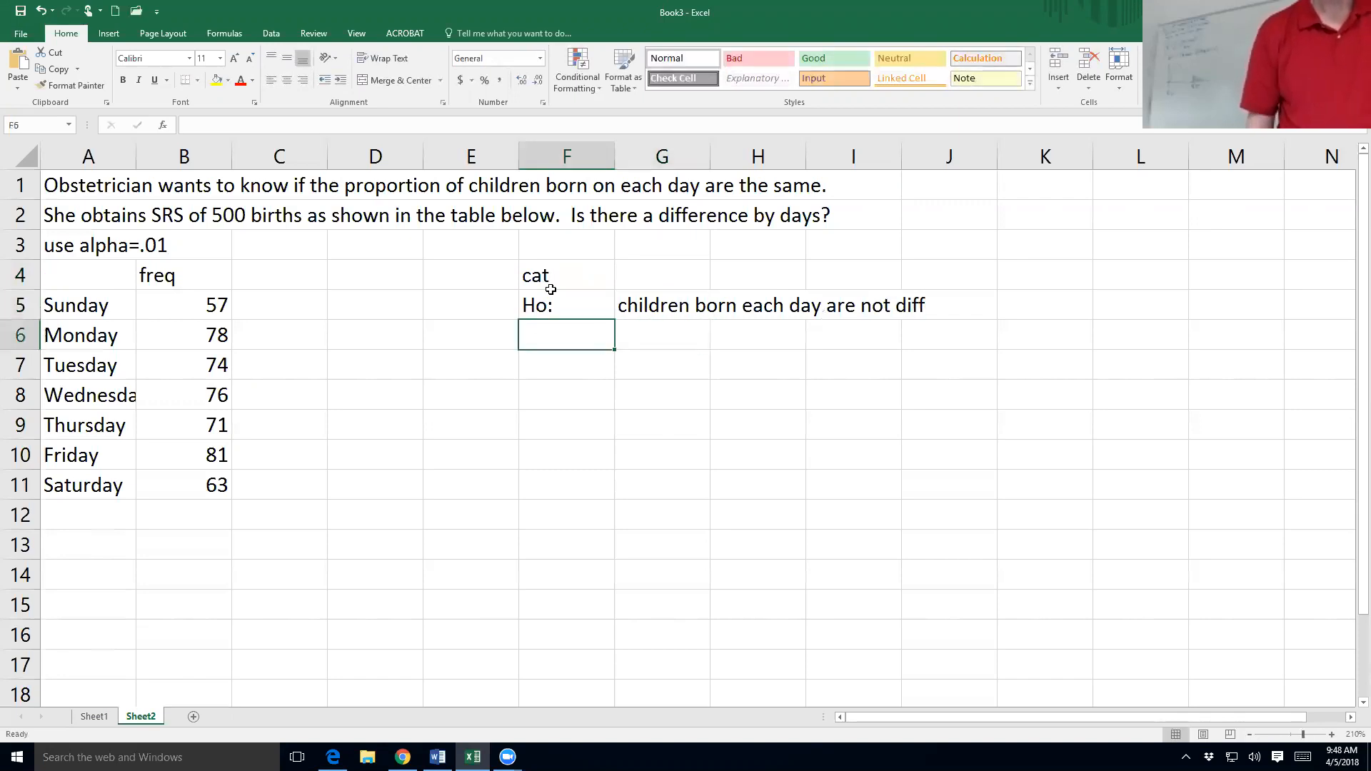
Step: State the alternative hypothesis with "Ha:" in F6 and "there is a diff" in G6
text(Ha:)
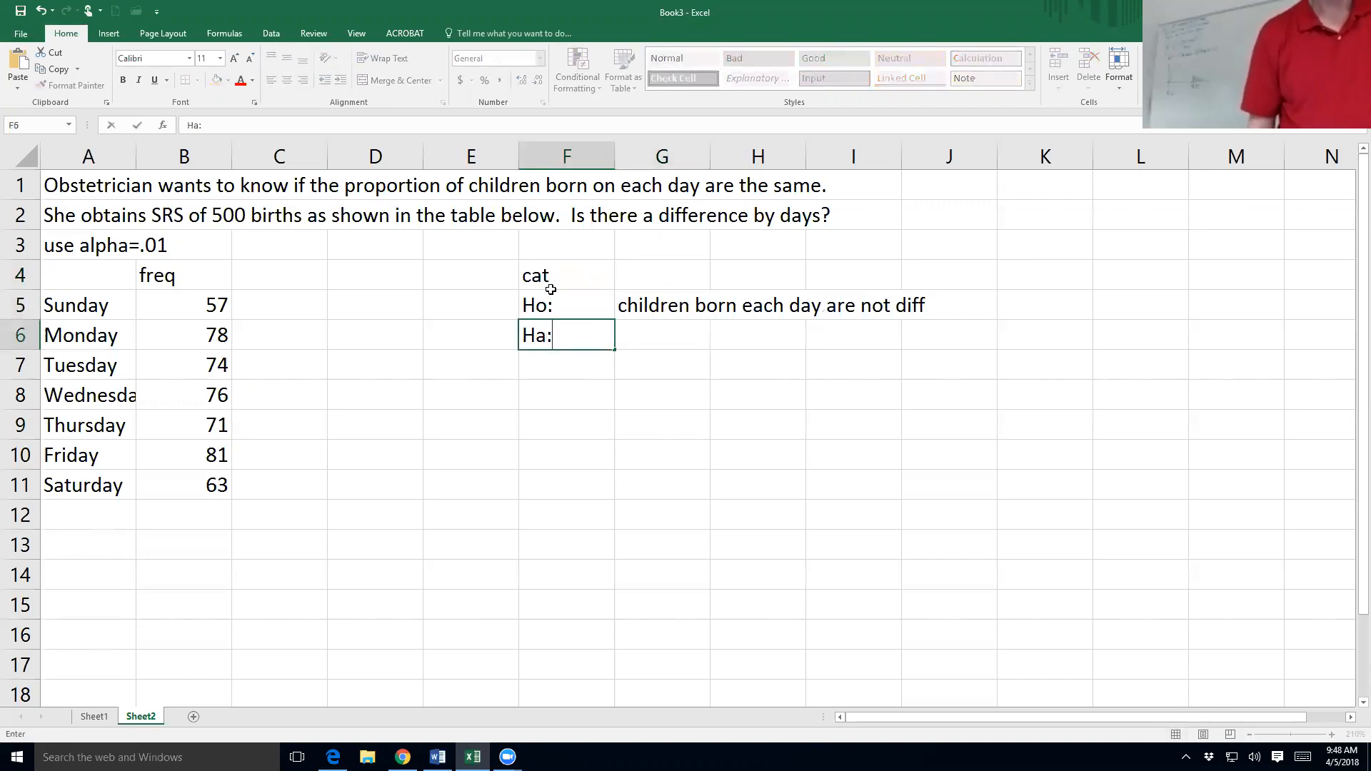
key(Right)
text(there is a diff)
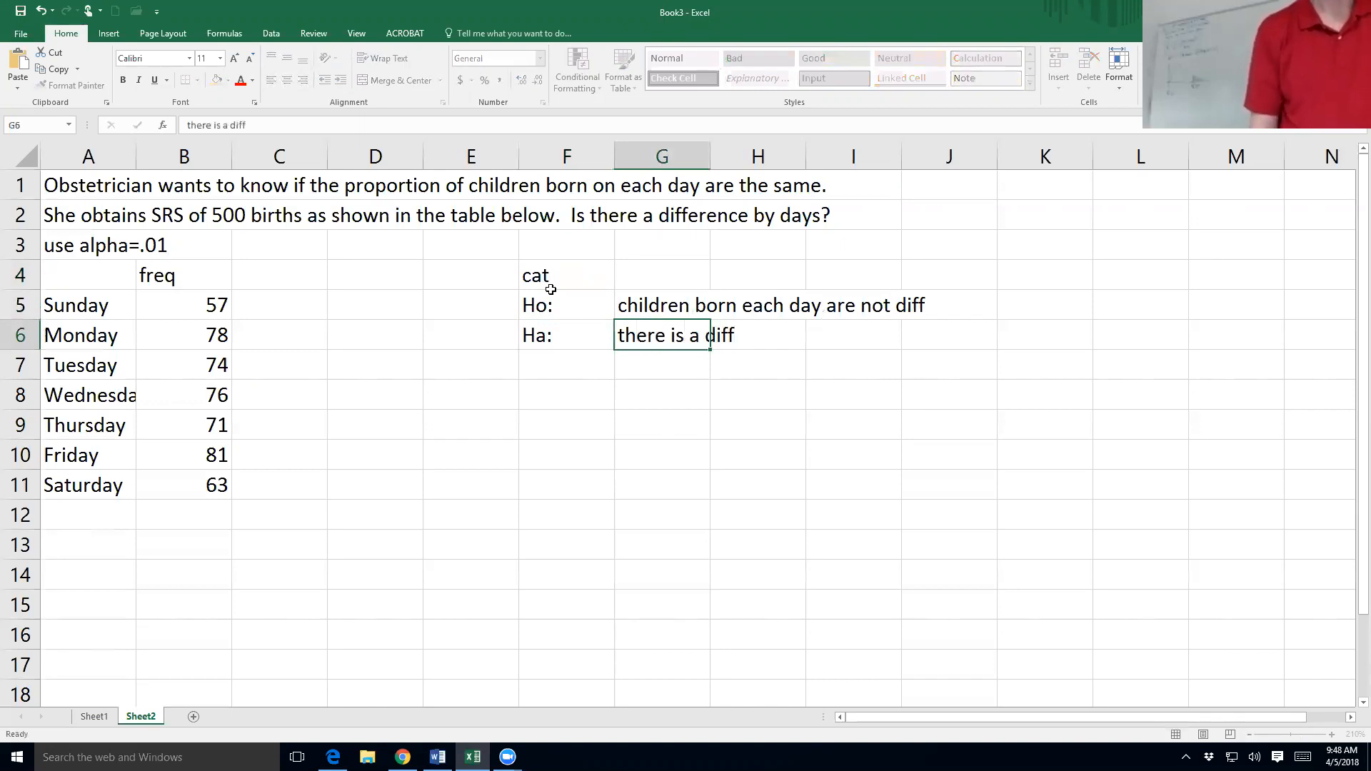
key(Return)
key(Down)
key(Left)
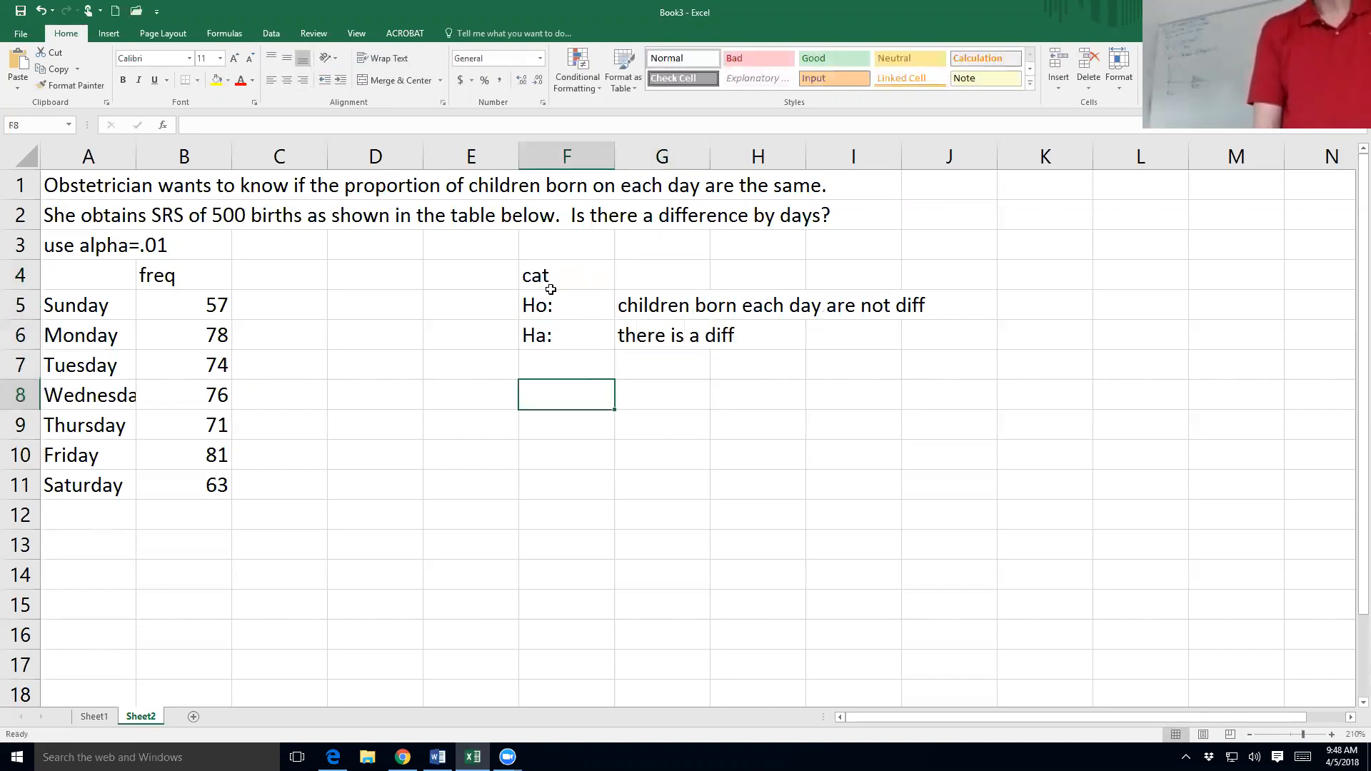
Step: Name the test "chsq goodness of fit" in F8
text(chsq)
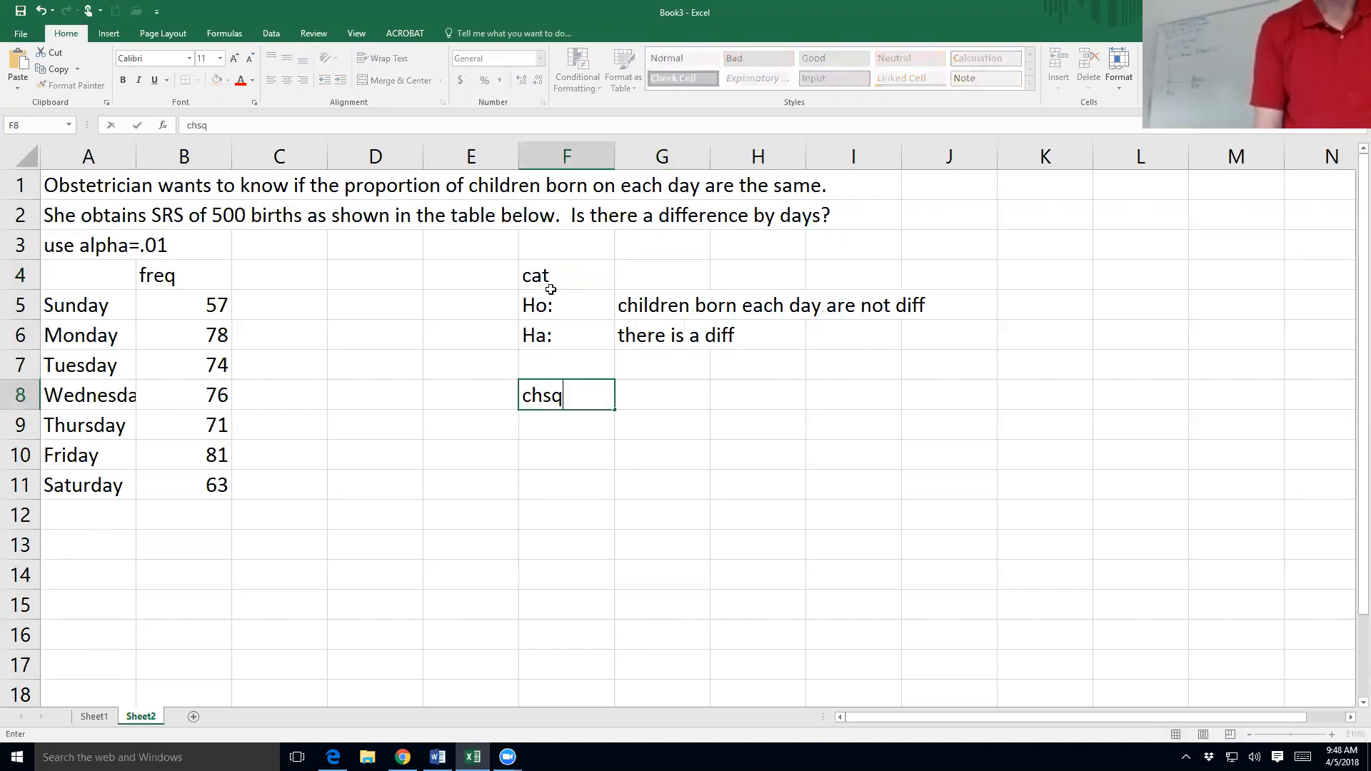
text( tes)
key(BackSpace)
key(BackSpace)
key(BackSpace)
key(BackSpace)
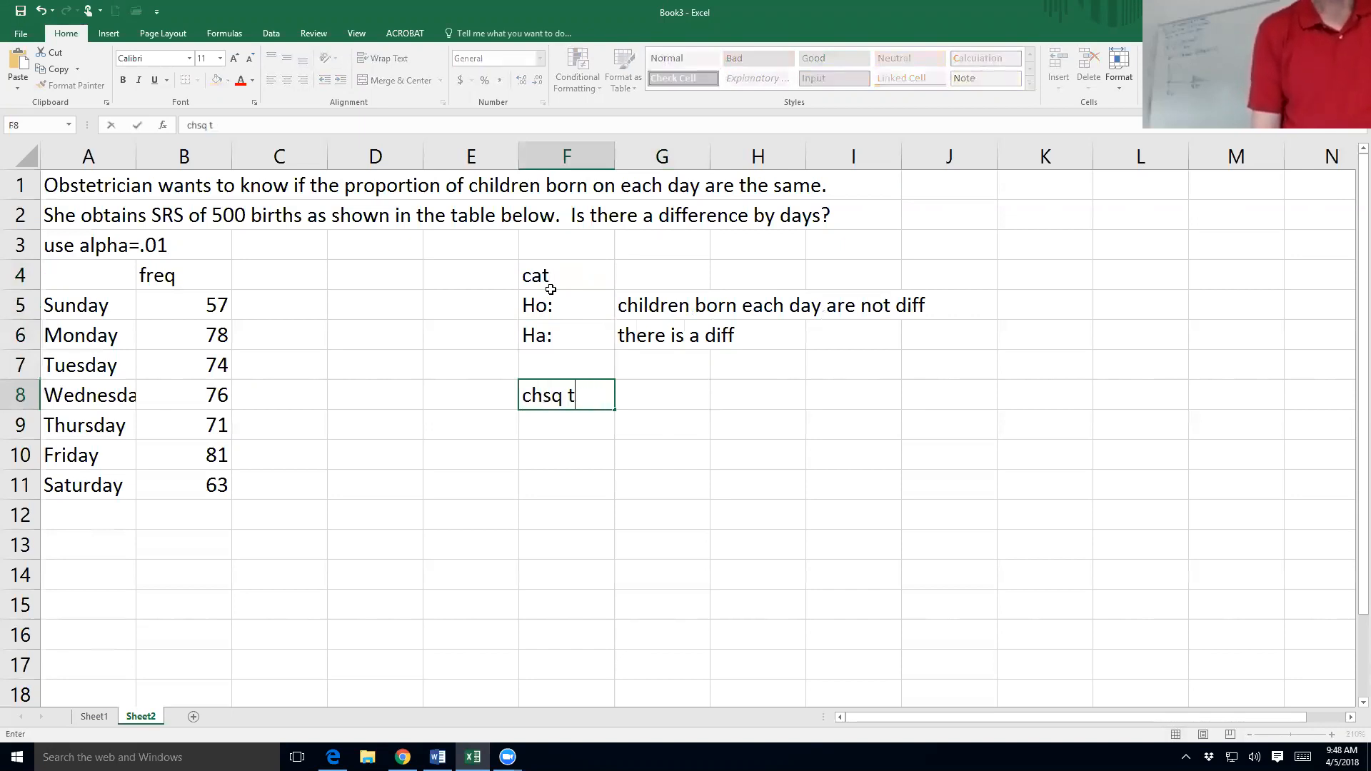
text(goodness of fit)
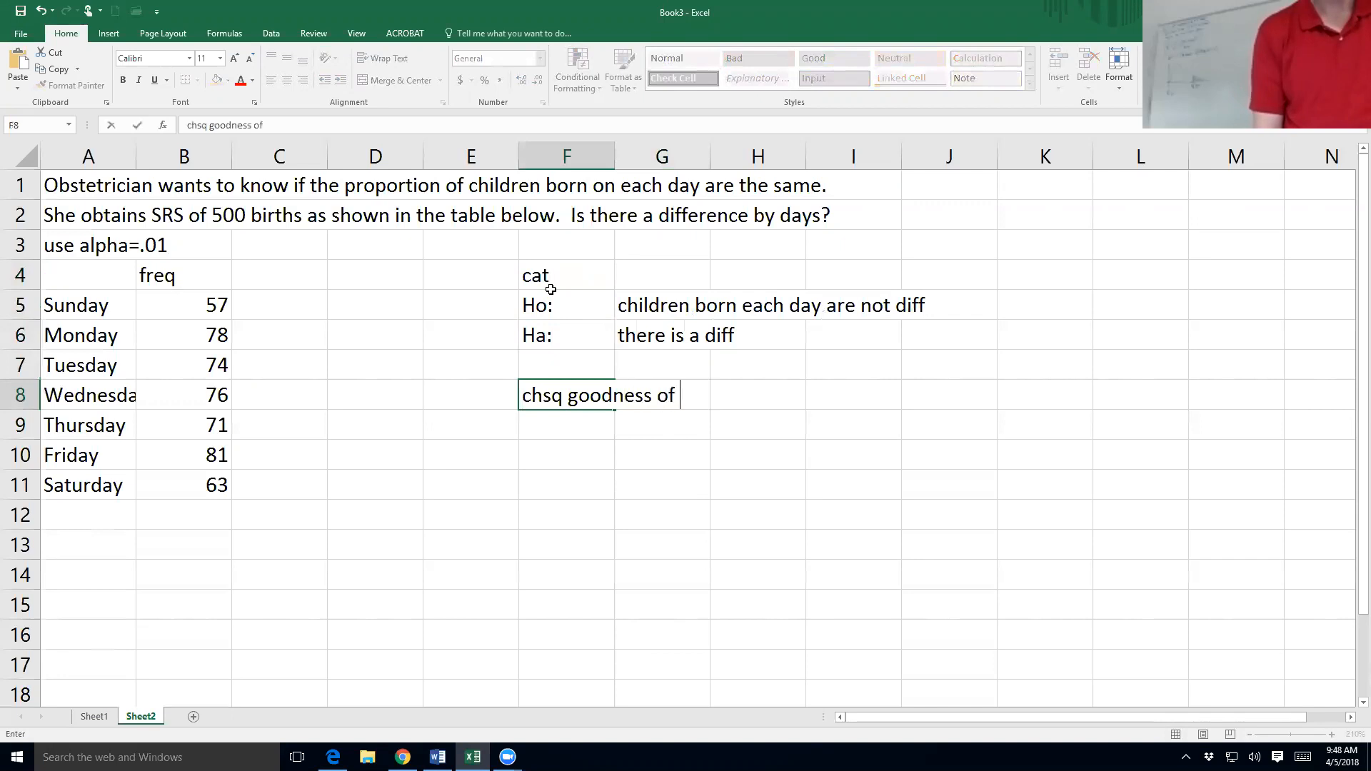
key(Return)
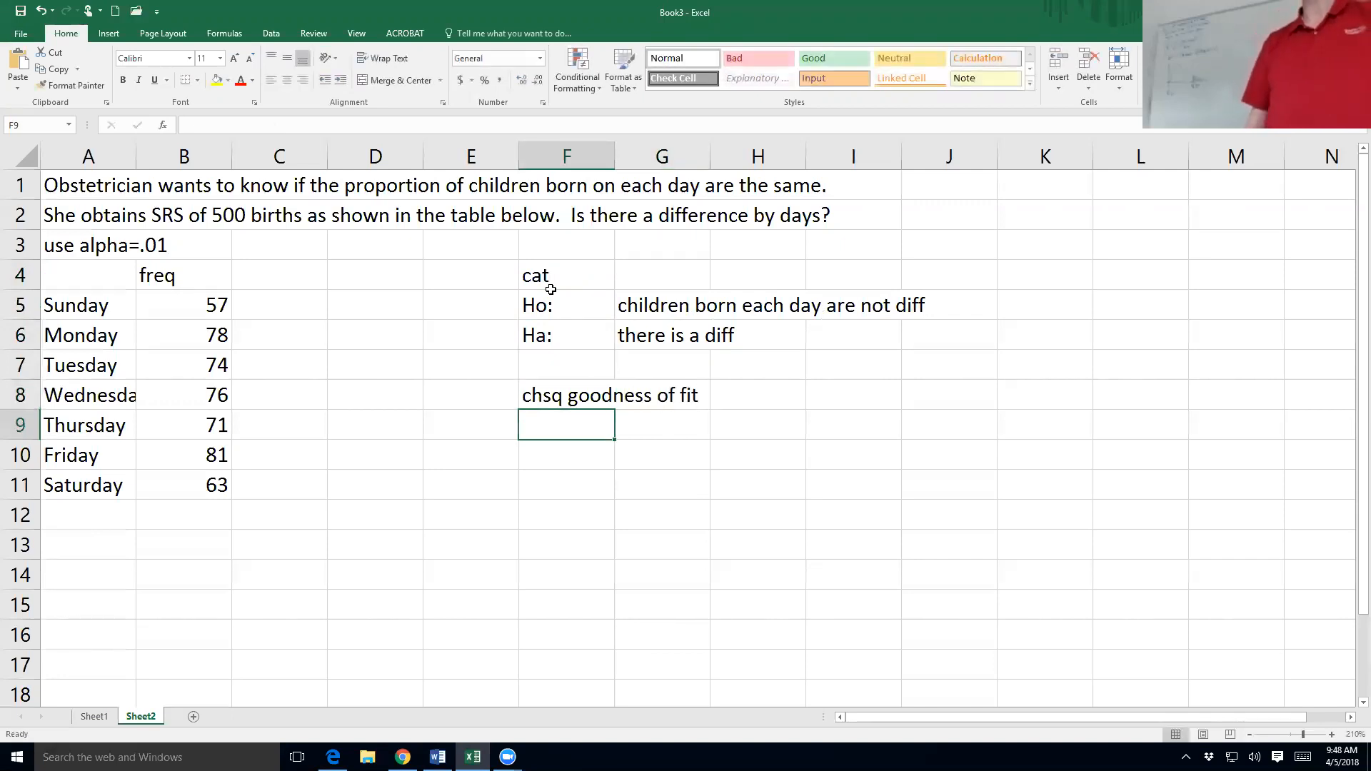
Step: Head C4 with "exp" for the expected counts
click(280, 276)
text(exp)
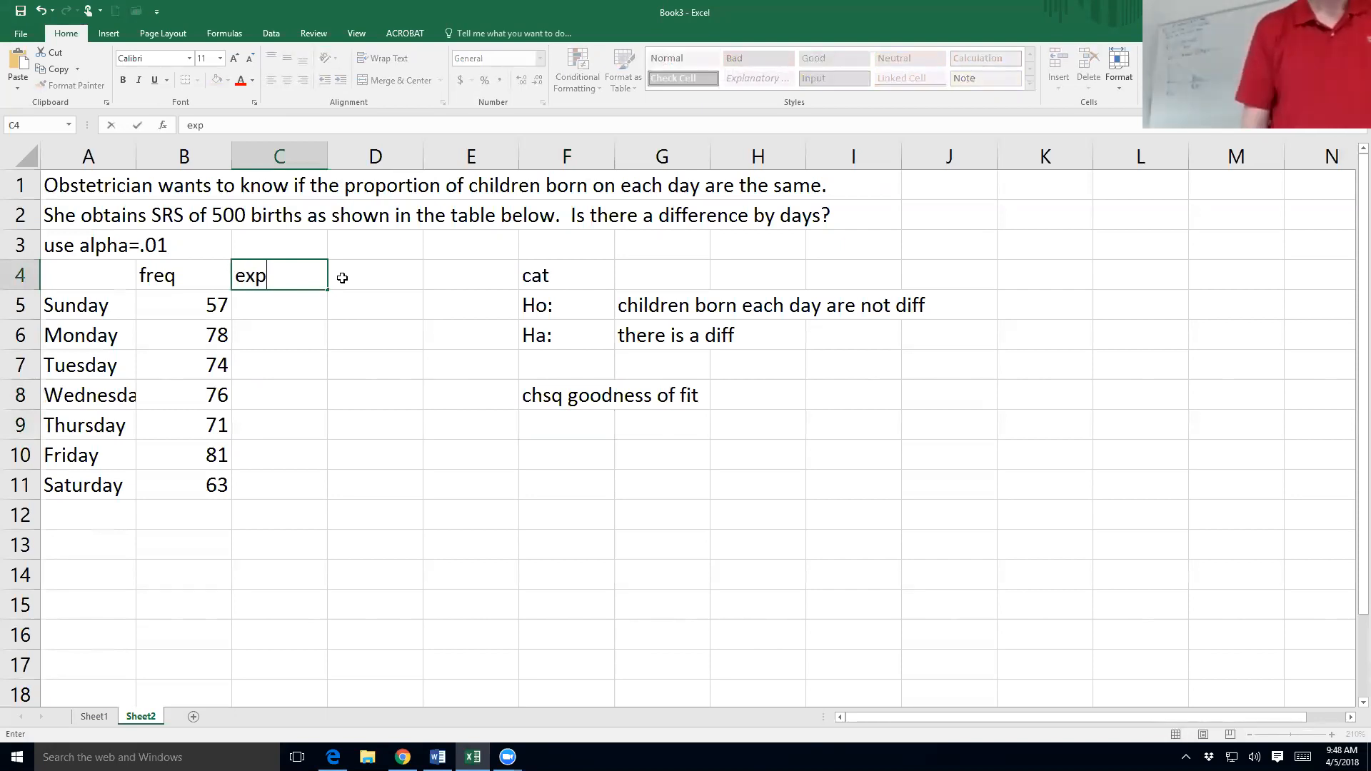
key(Return)
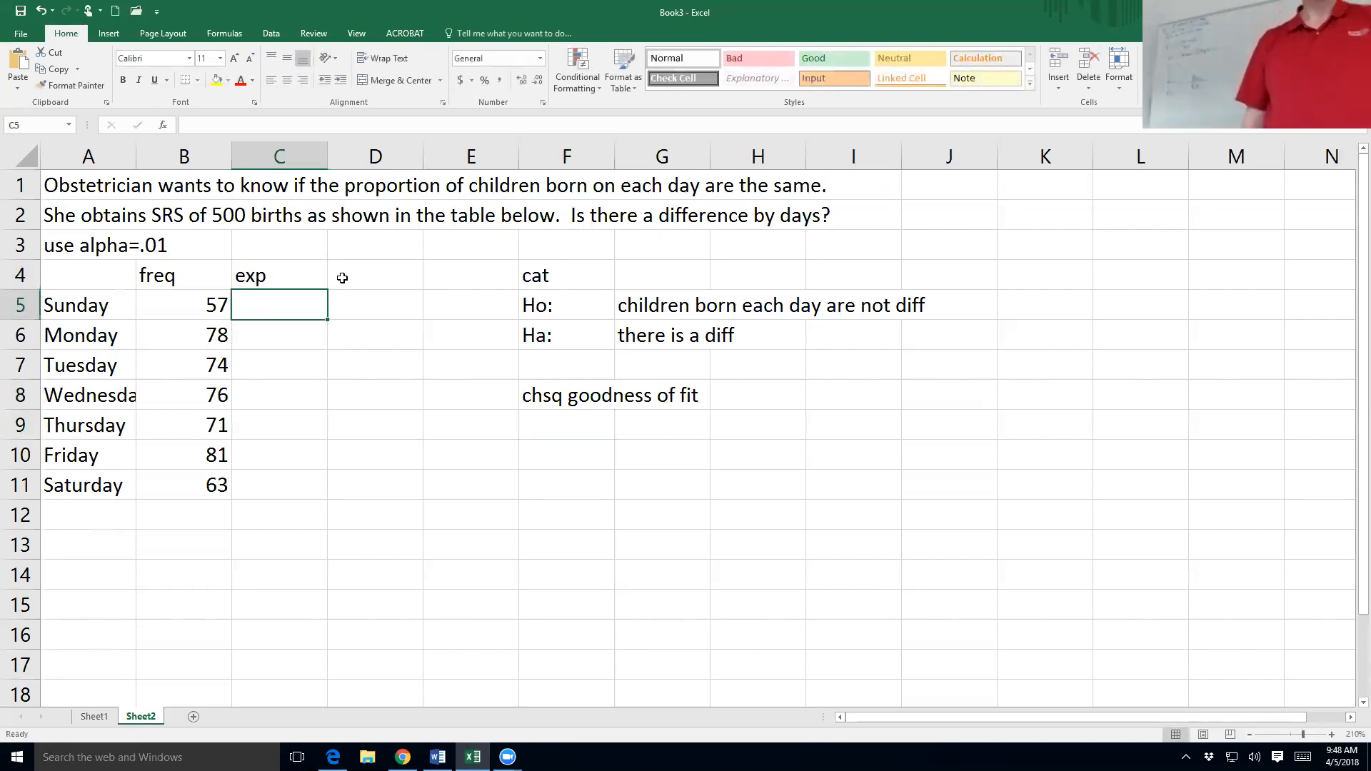
Step: Try the formula =50/A5 in C5 for Sunday's expected count
text(=)
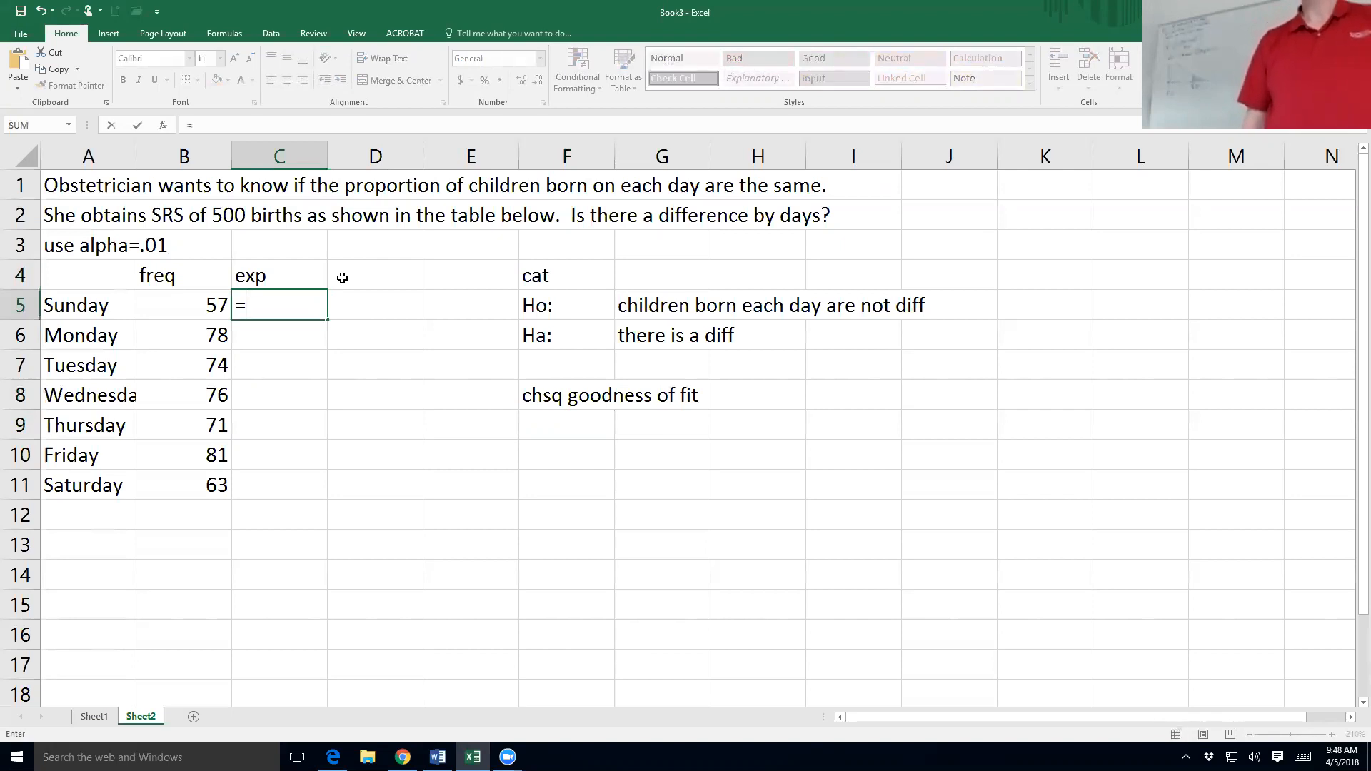
text(500)
key(BackSpace)
text(/)
key(Left)
key(Left)
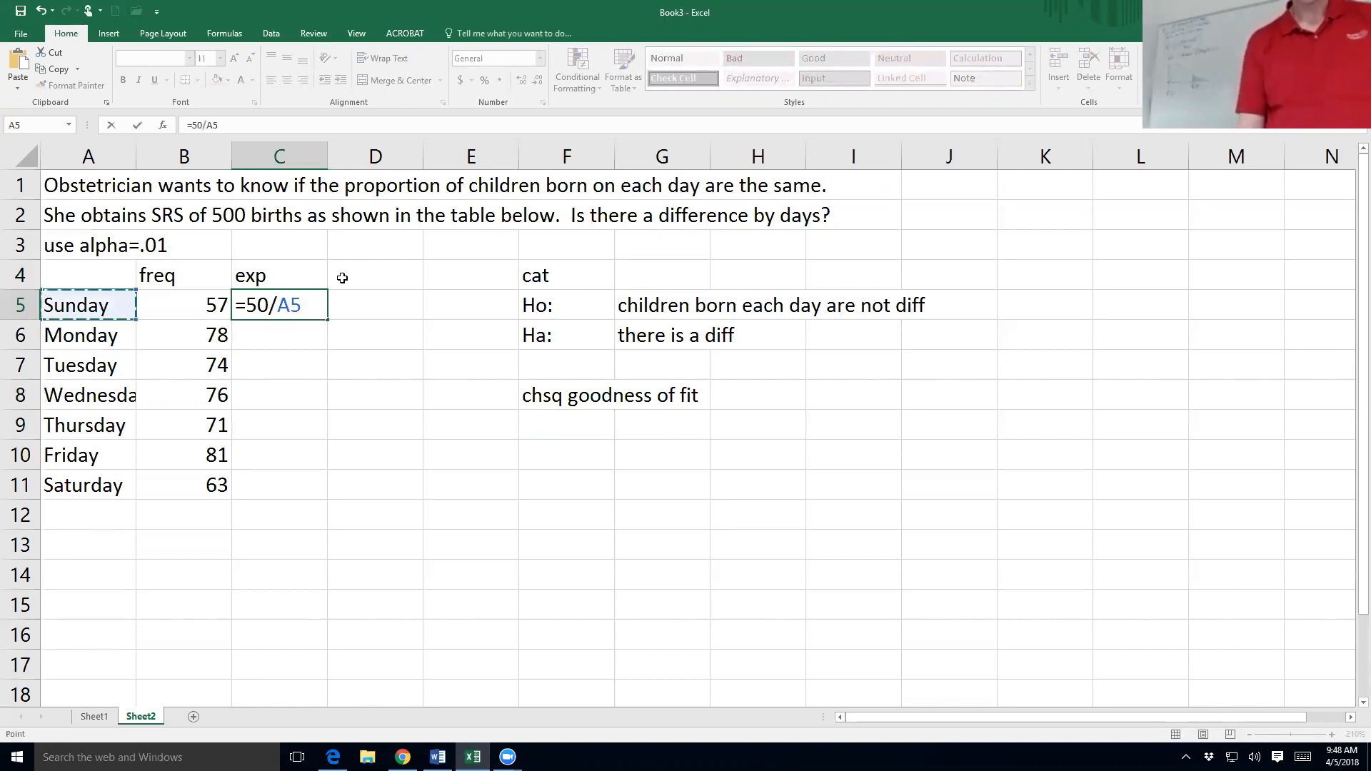
key(BackSpace)
key(BackSpace)
key(BackSpace)
text(/)
key(Left)
key(Left)
key(Return)
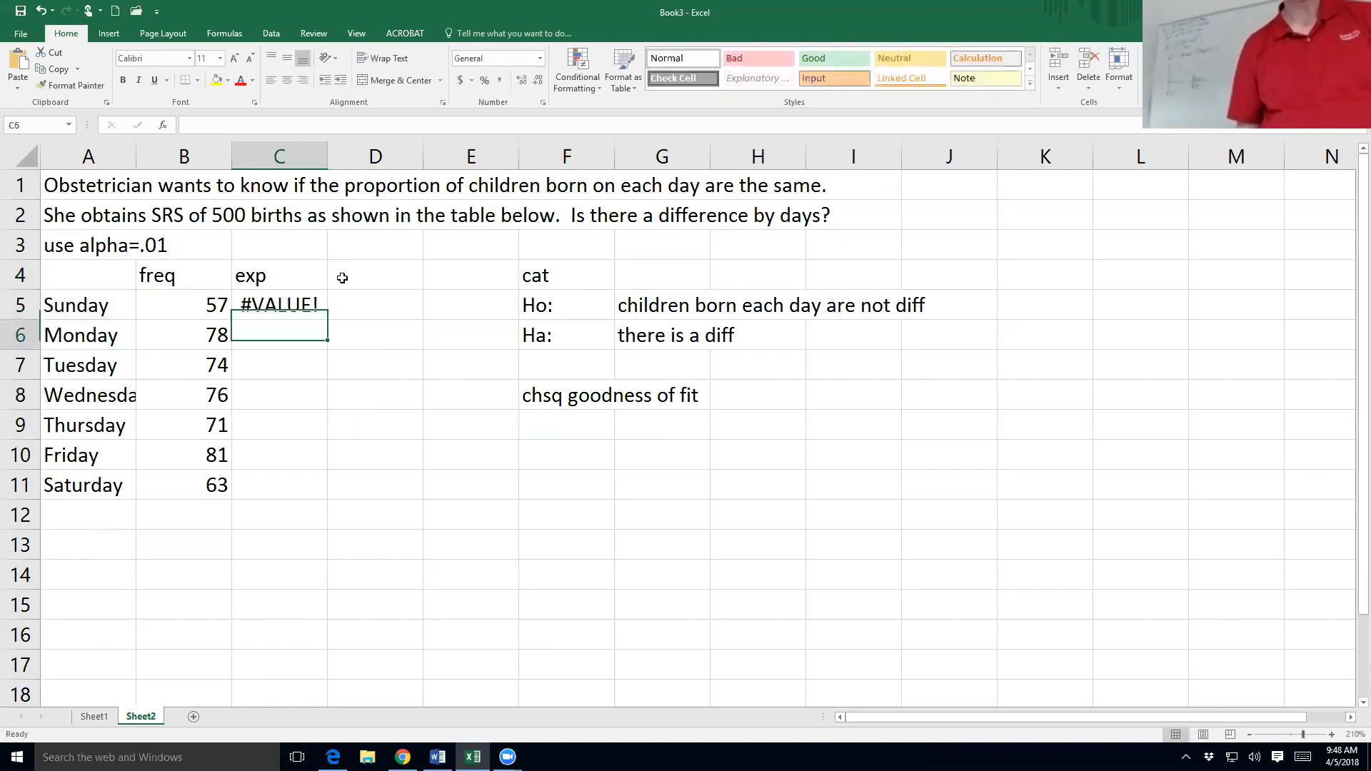
Step: Correct the expected-count formula in C5 to =500/7 and fill it down to Saturday in C11
click(294, 300)
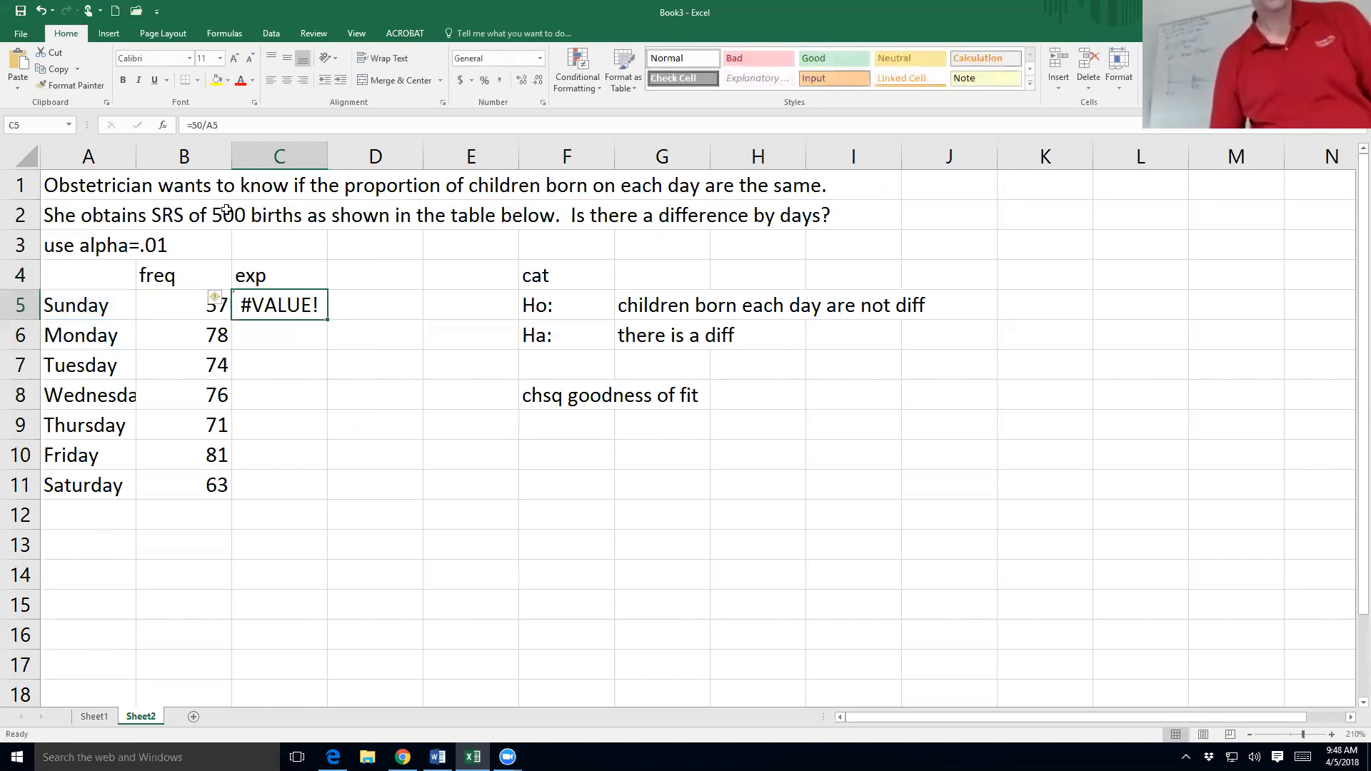
click(204, 127)
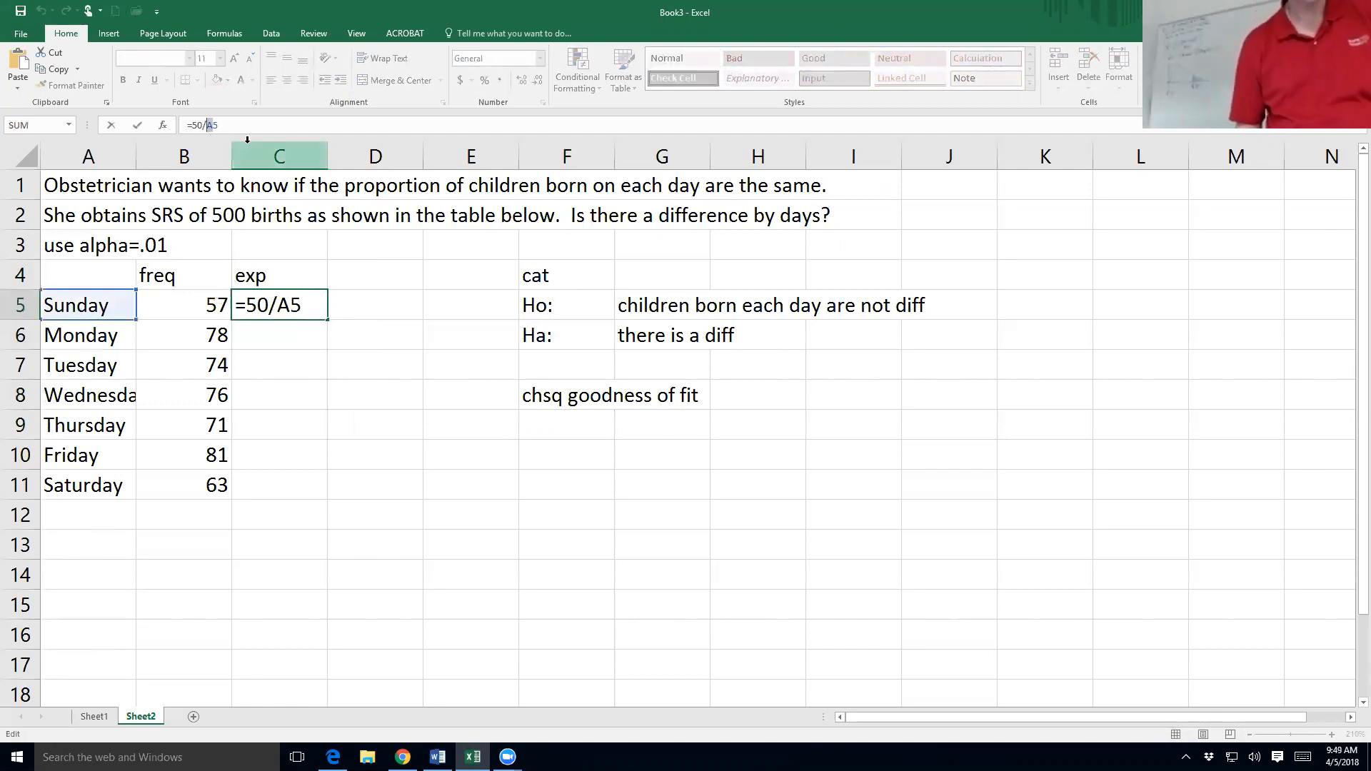
key(Delete)
key(Delete)
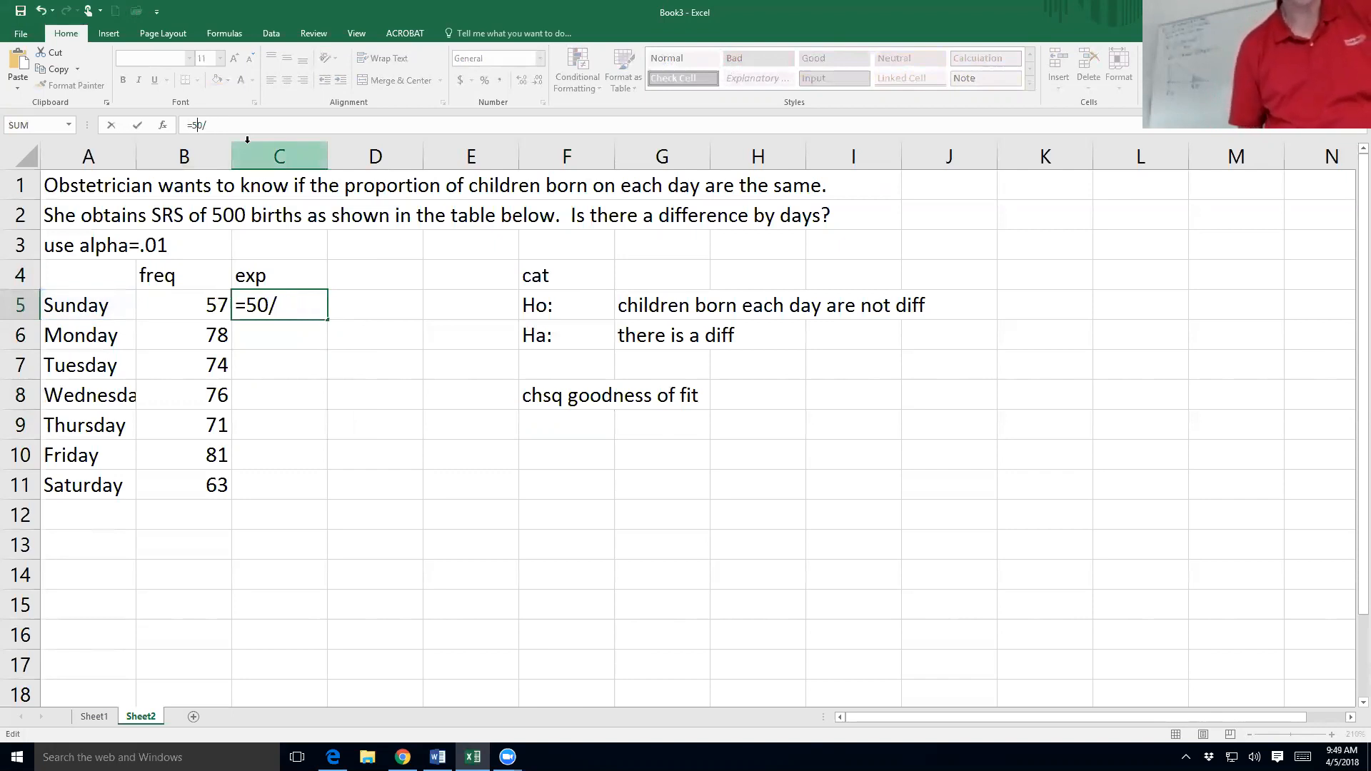
text(7)
key(Return)
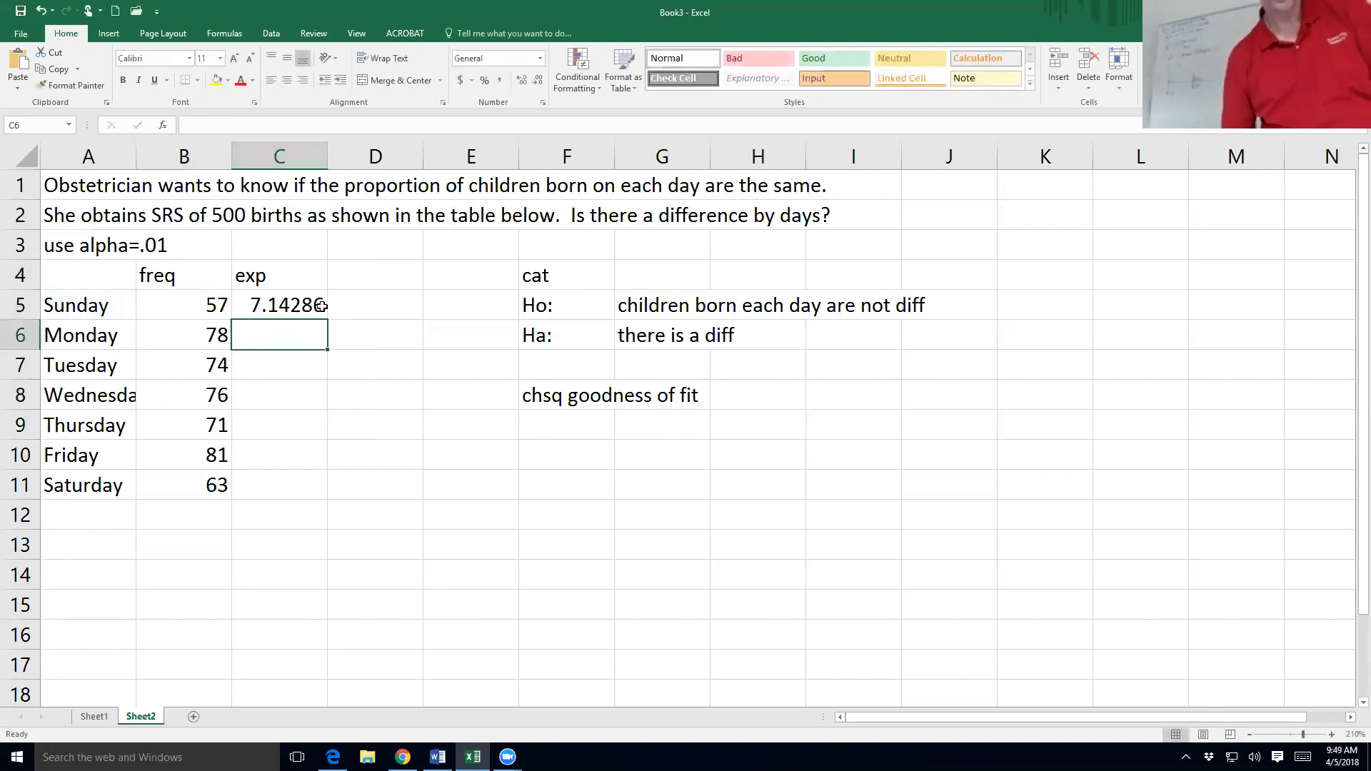
click(297, 294)
click(202, 126)
text(0)
key(Return)
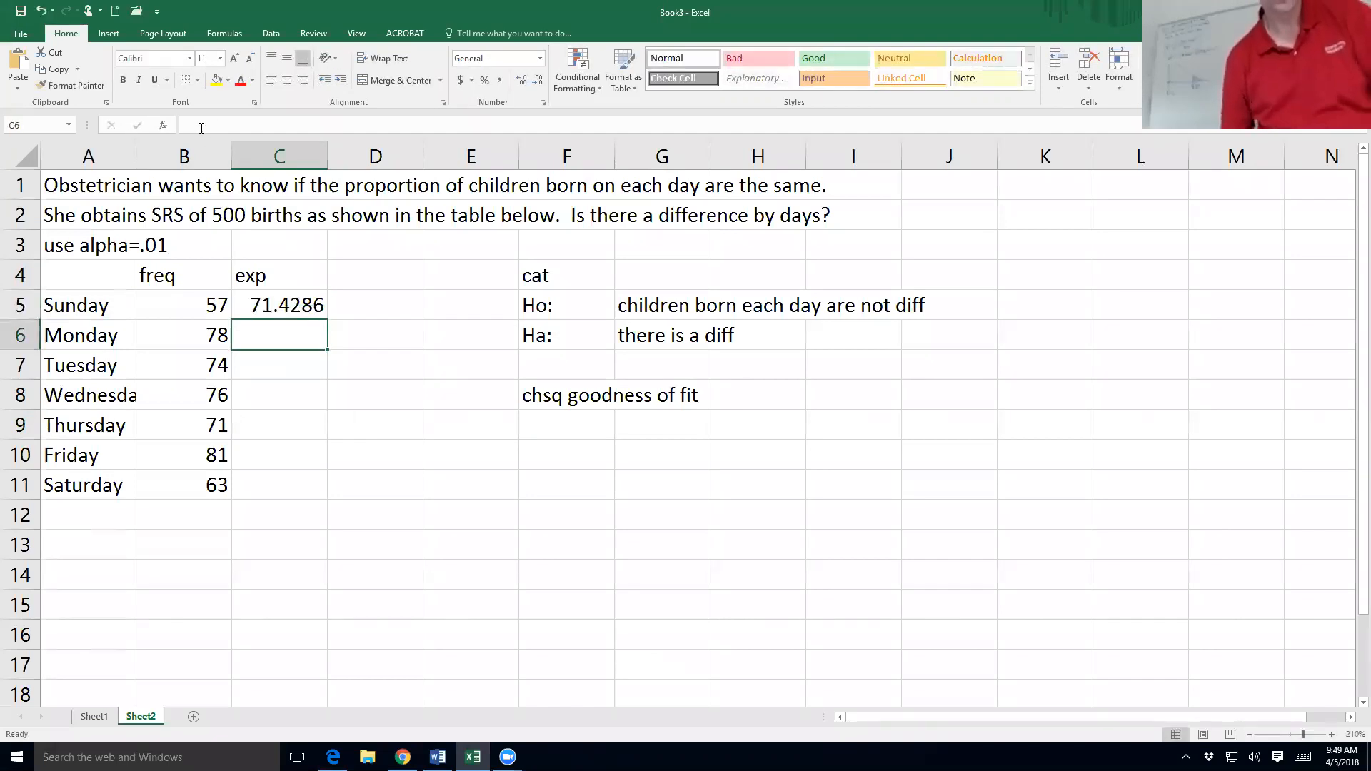
click(304, 312)
drag(323, 325, 309, 490)
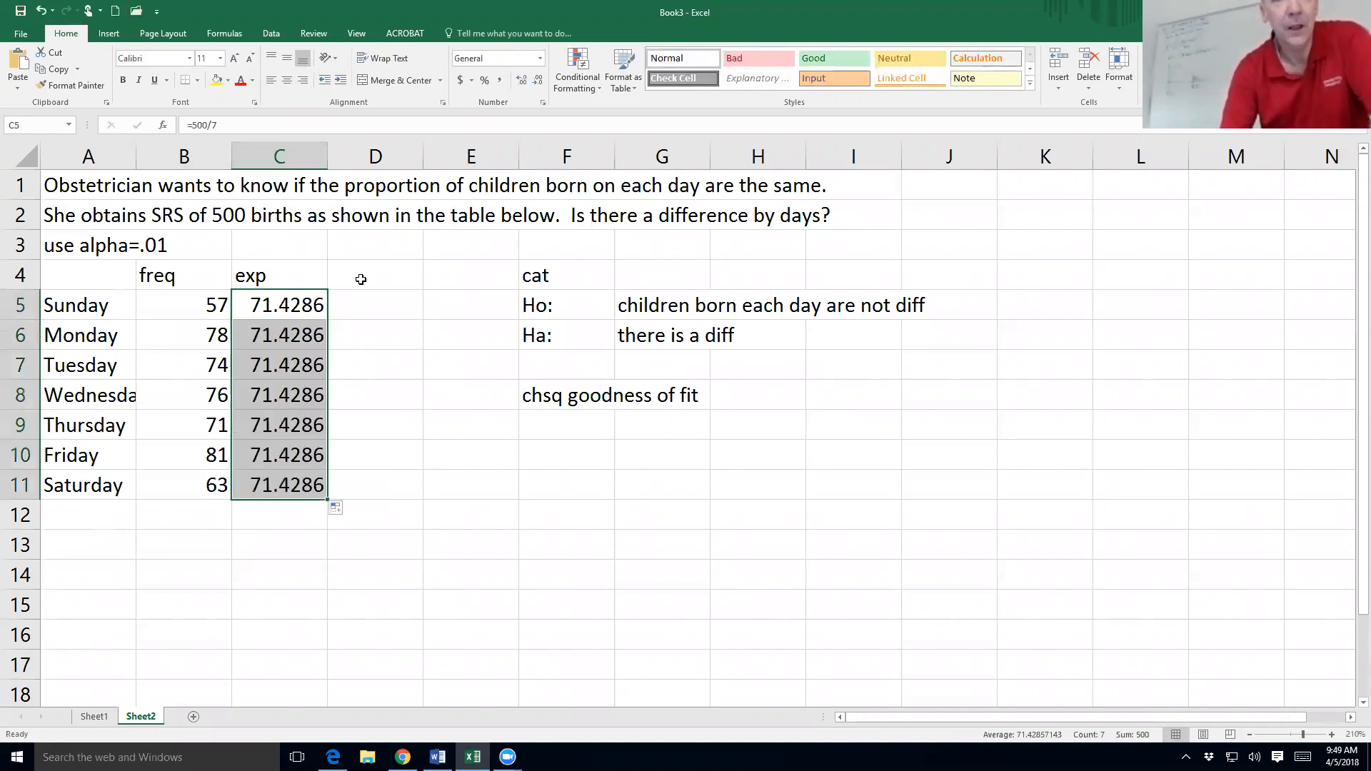
Step: Head D4 with "obs-expt"
click(360, 279)
text(obs)
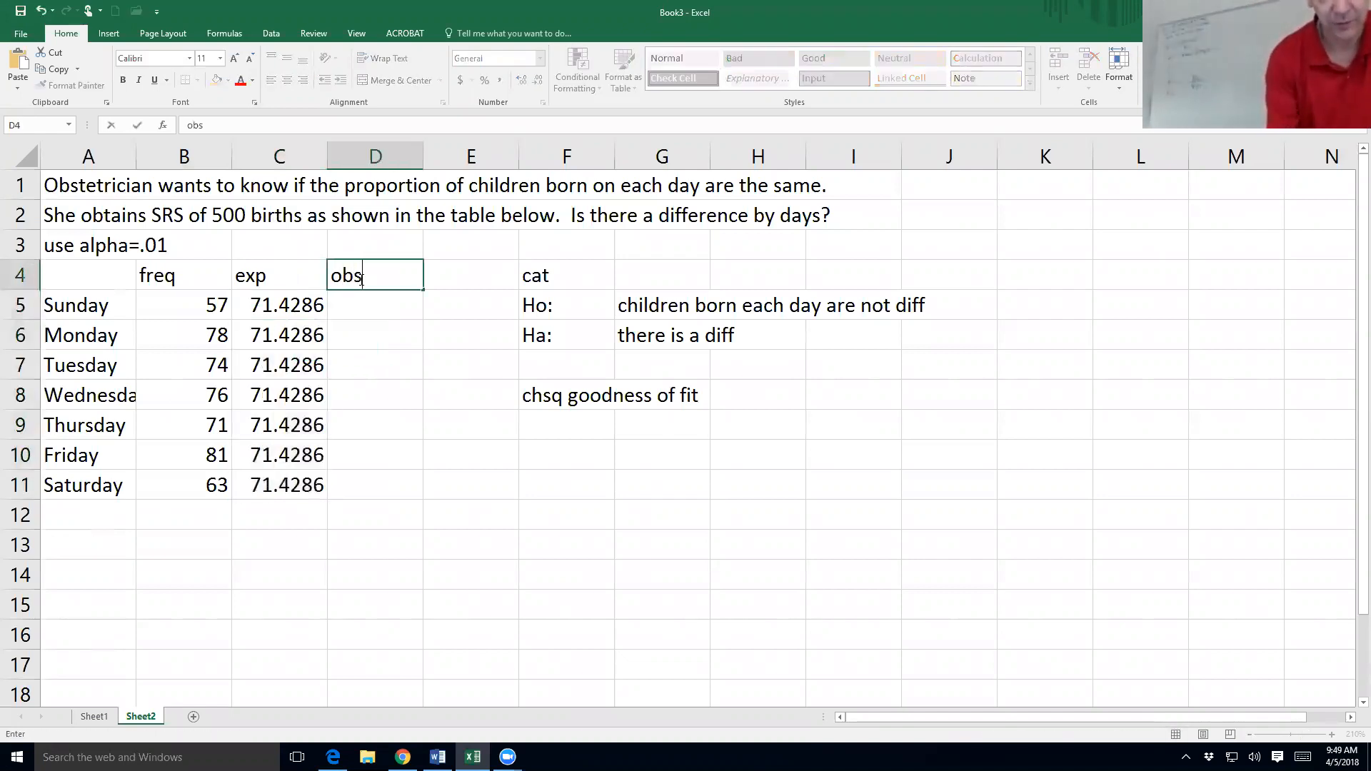
text(-expt)
key(Return)
Step: Compute Sunday's chi-square contribution in D5 with =(B5-C5)^2/C5 and fill the formula down to D11
text(=()
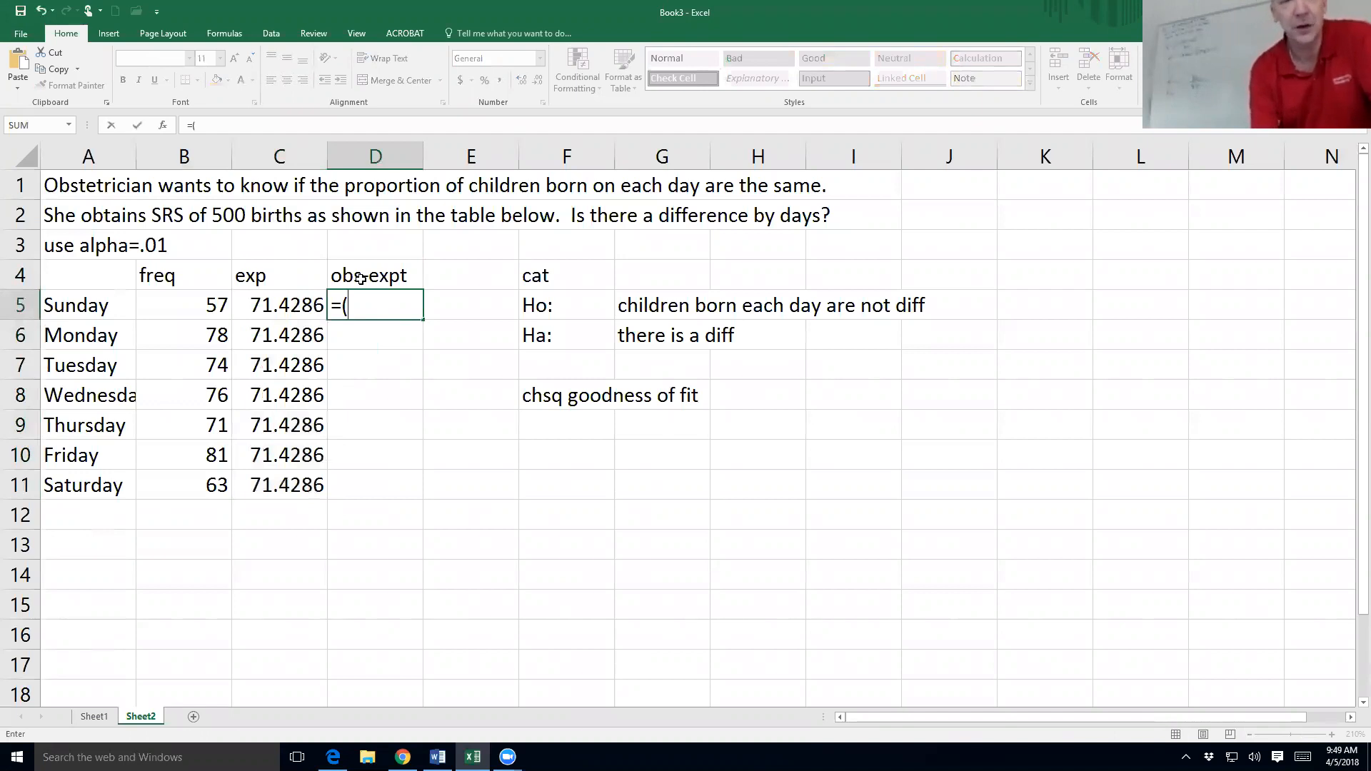
key(Left)
key(Left)
text(-)
key(Left)
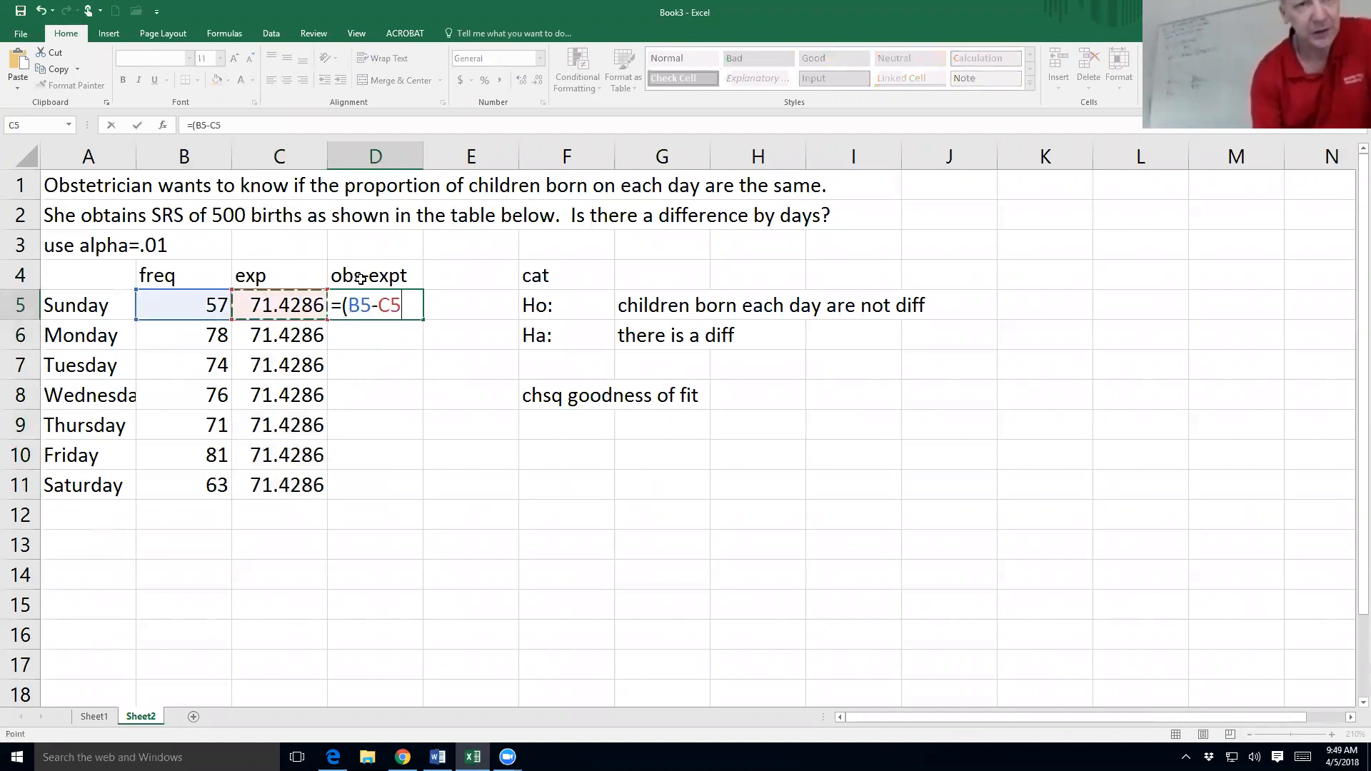
text()^)
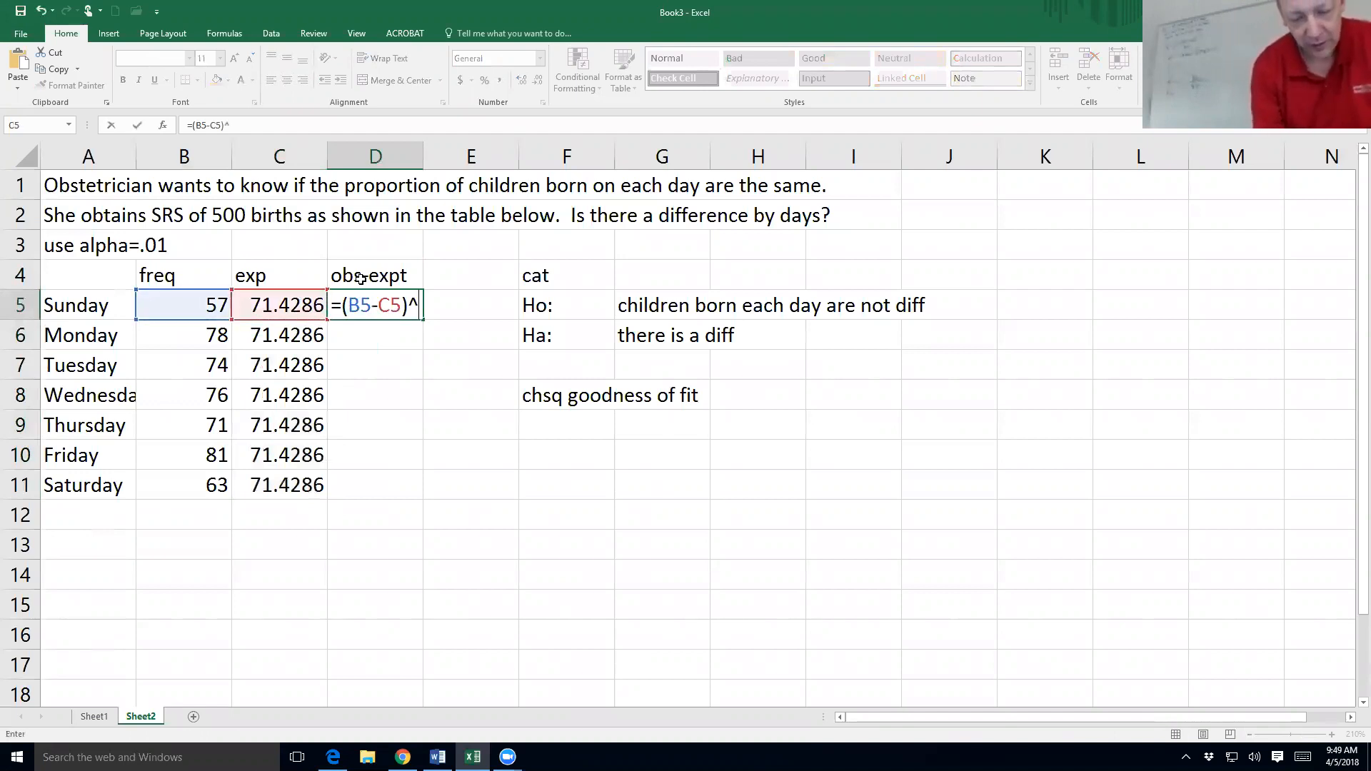
text(2/)
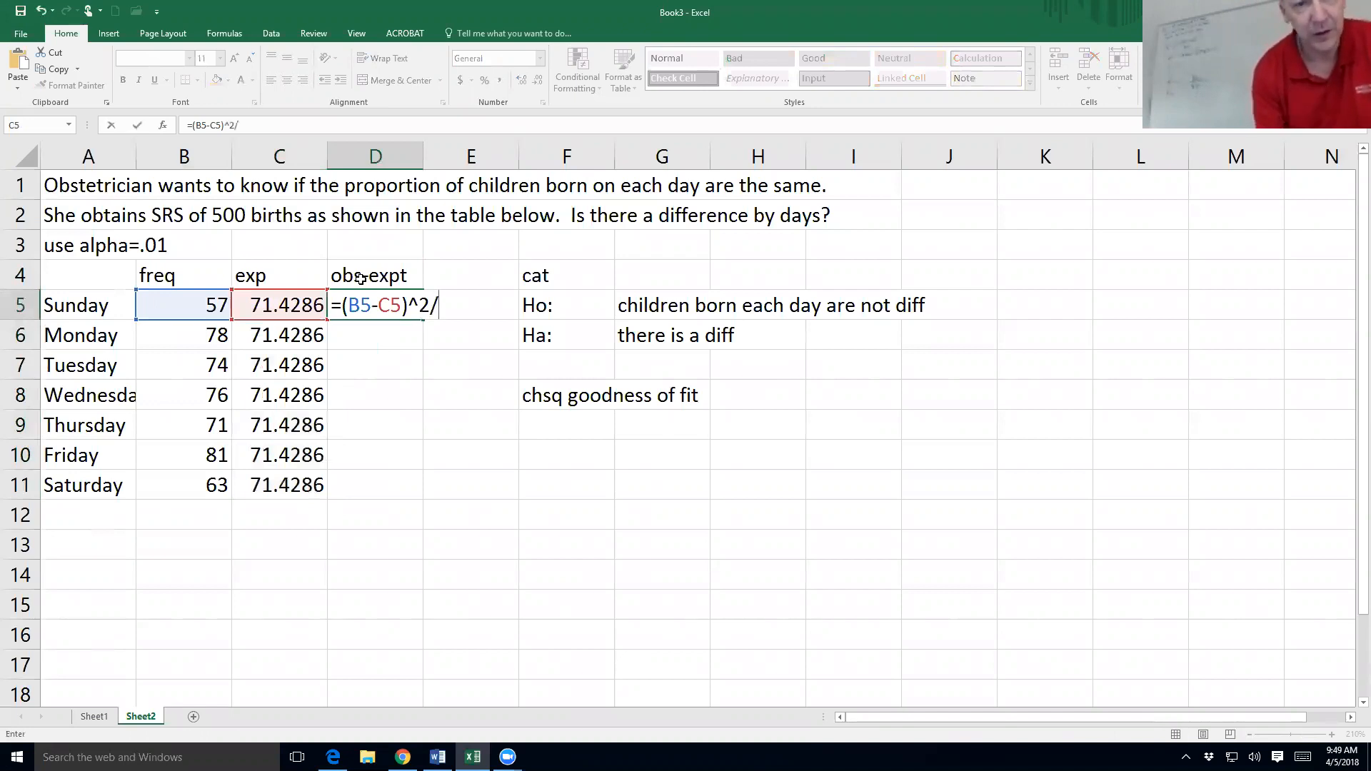
click(297, 308)
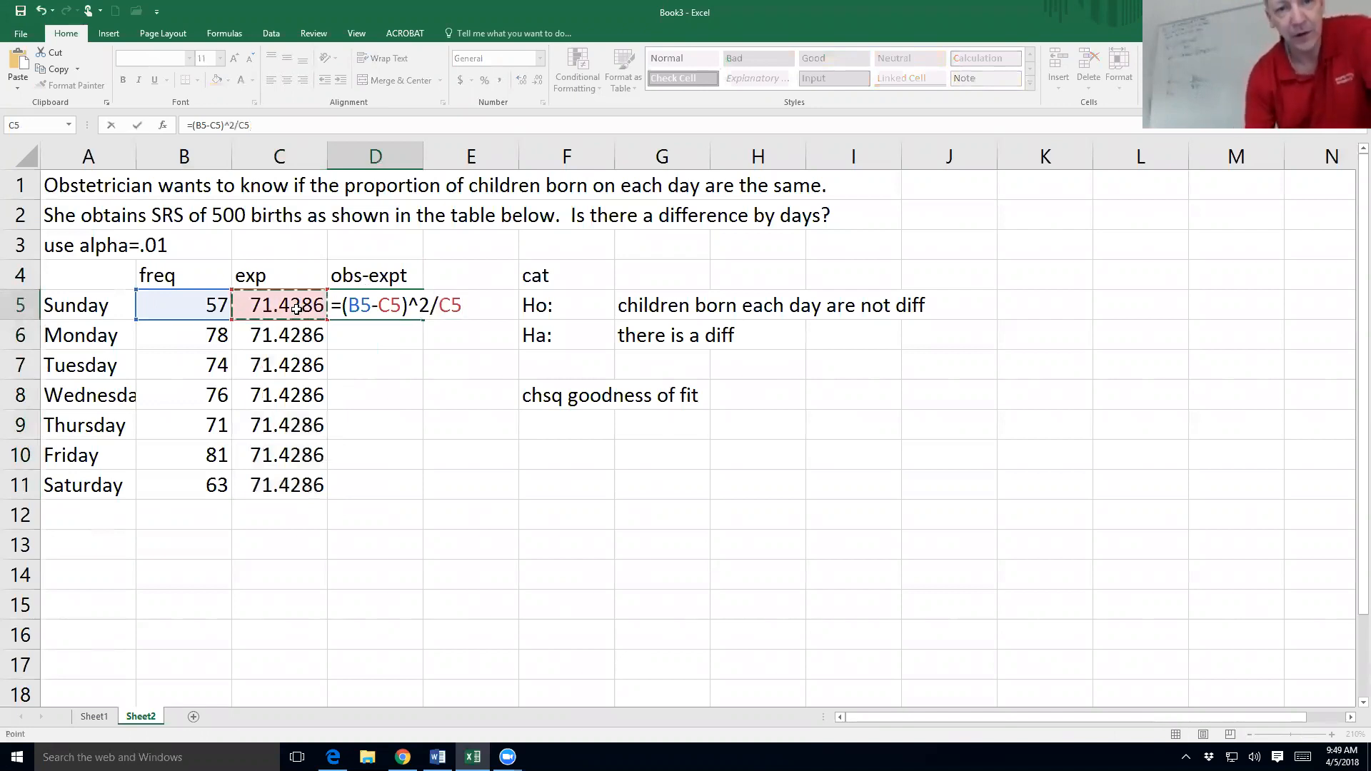
key(Return)
click(420, 316)
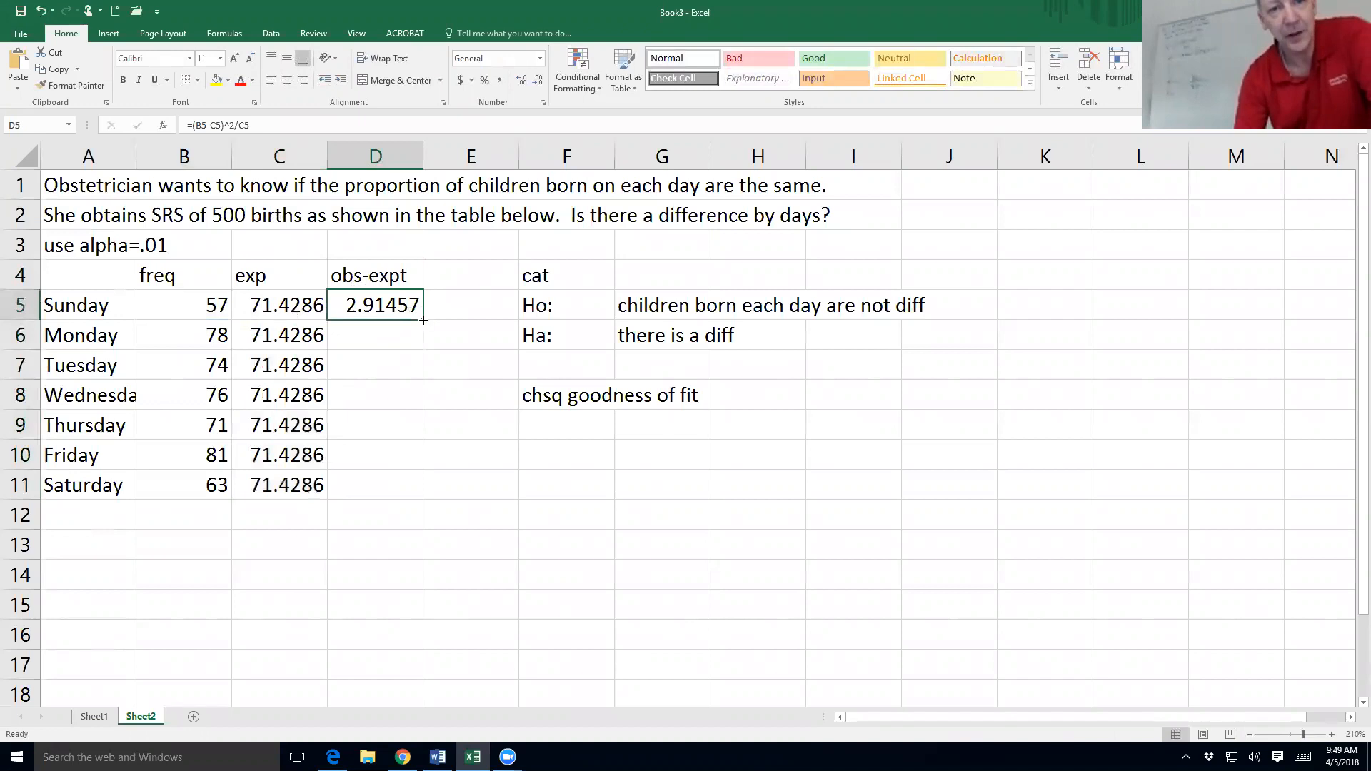
double_click(423, 320)
Step: Total the chi-square contributions in D13 with =SUM(D5:D12)
click(389, 551)
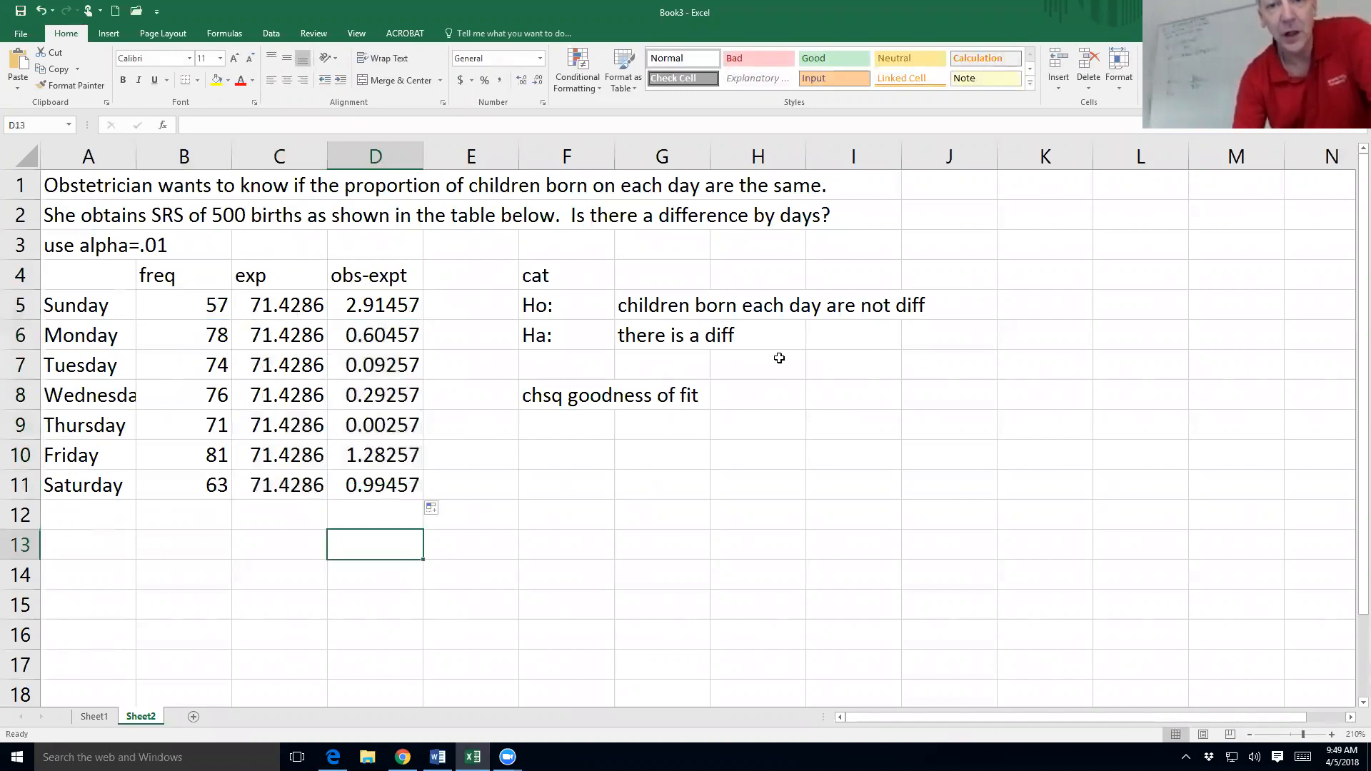
key(alt+equal)
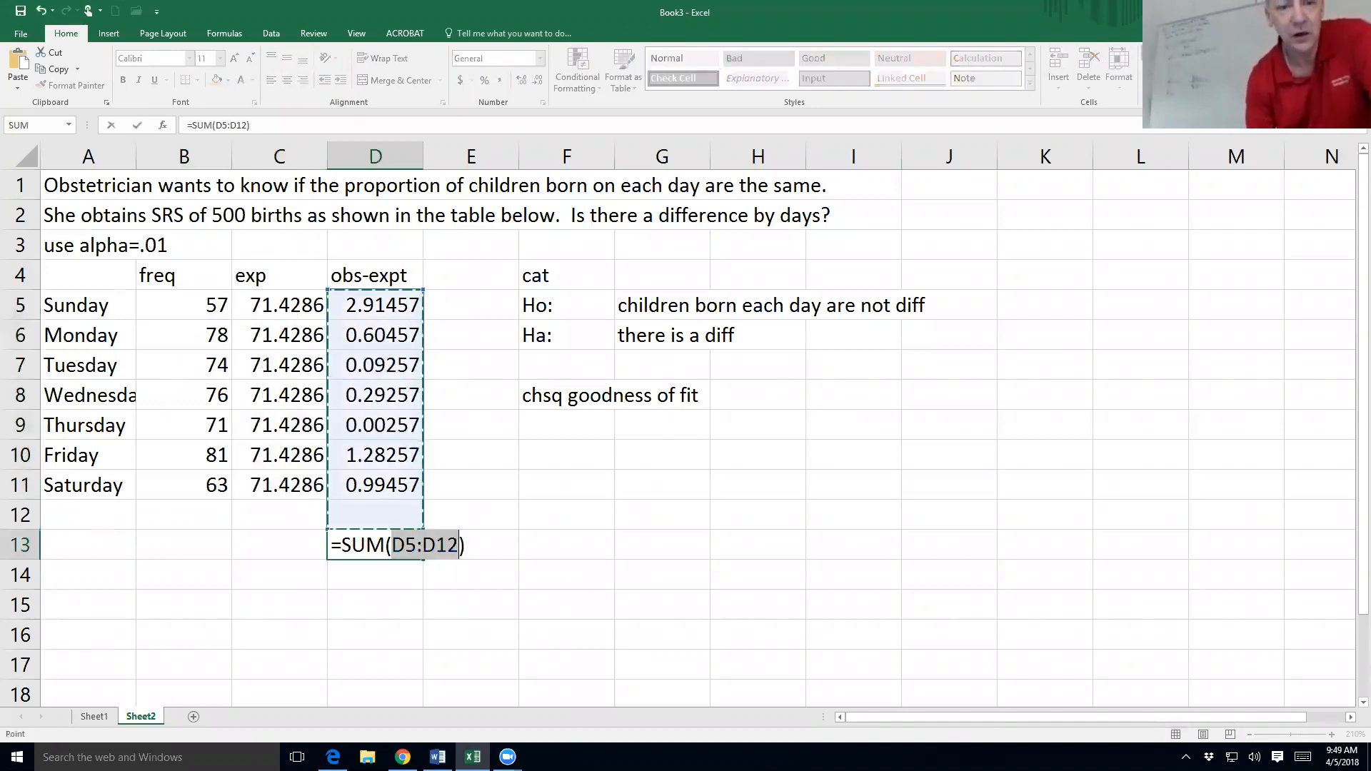
key(Return)
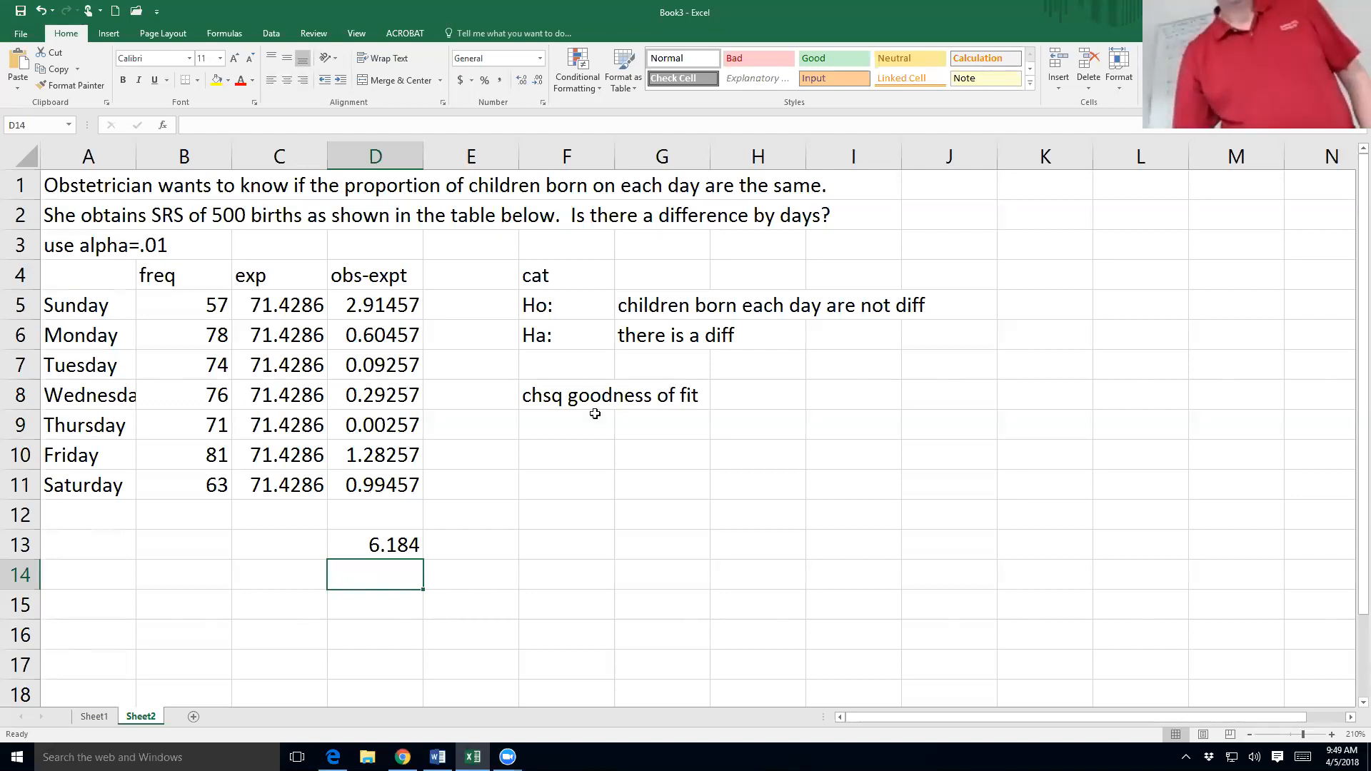
Step: Record the degrees of freedom with "df" in F10 and 6 in G10
click(591, 456)
text(df)
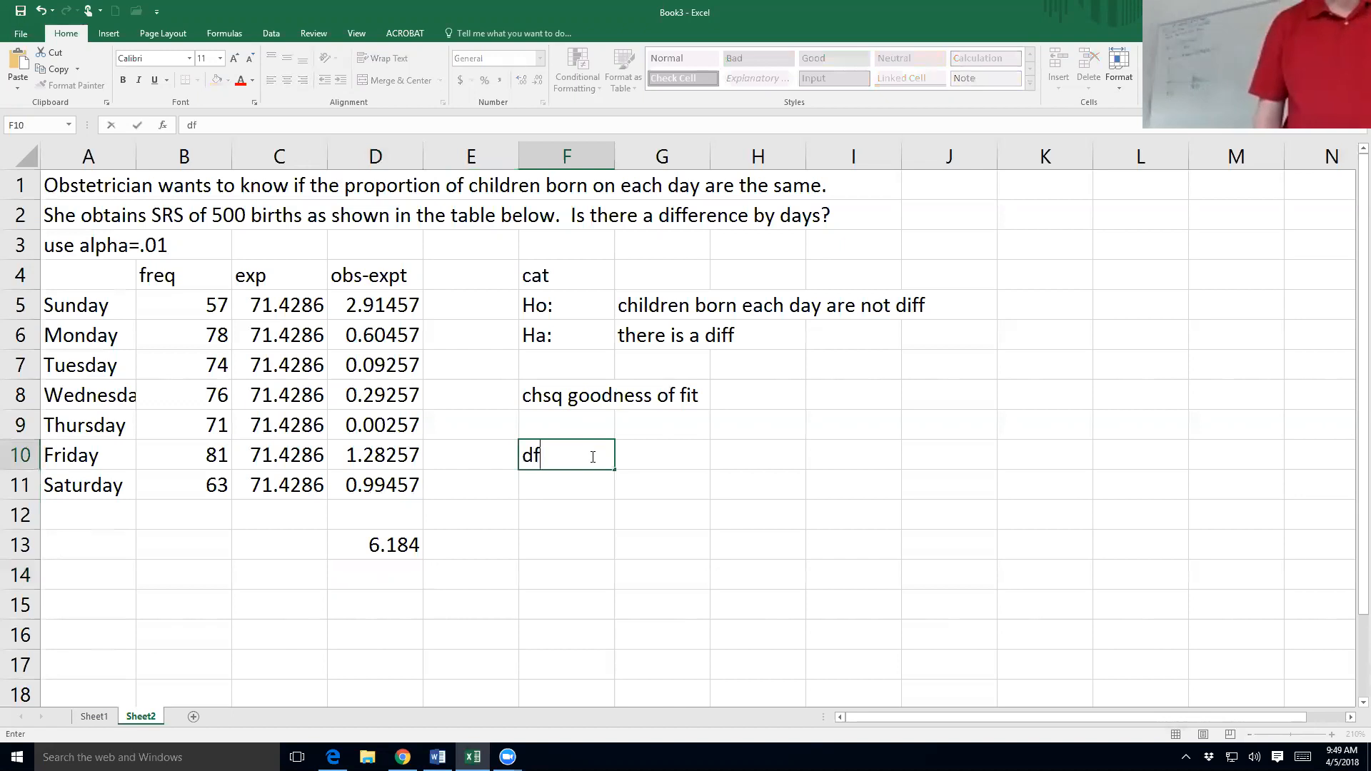
key(Tab)
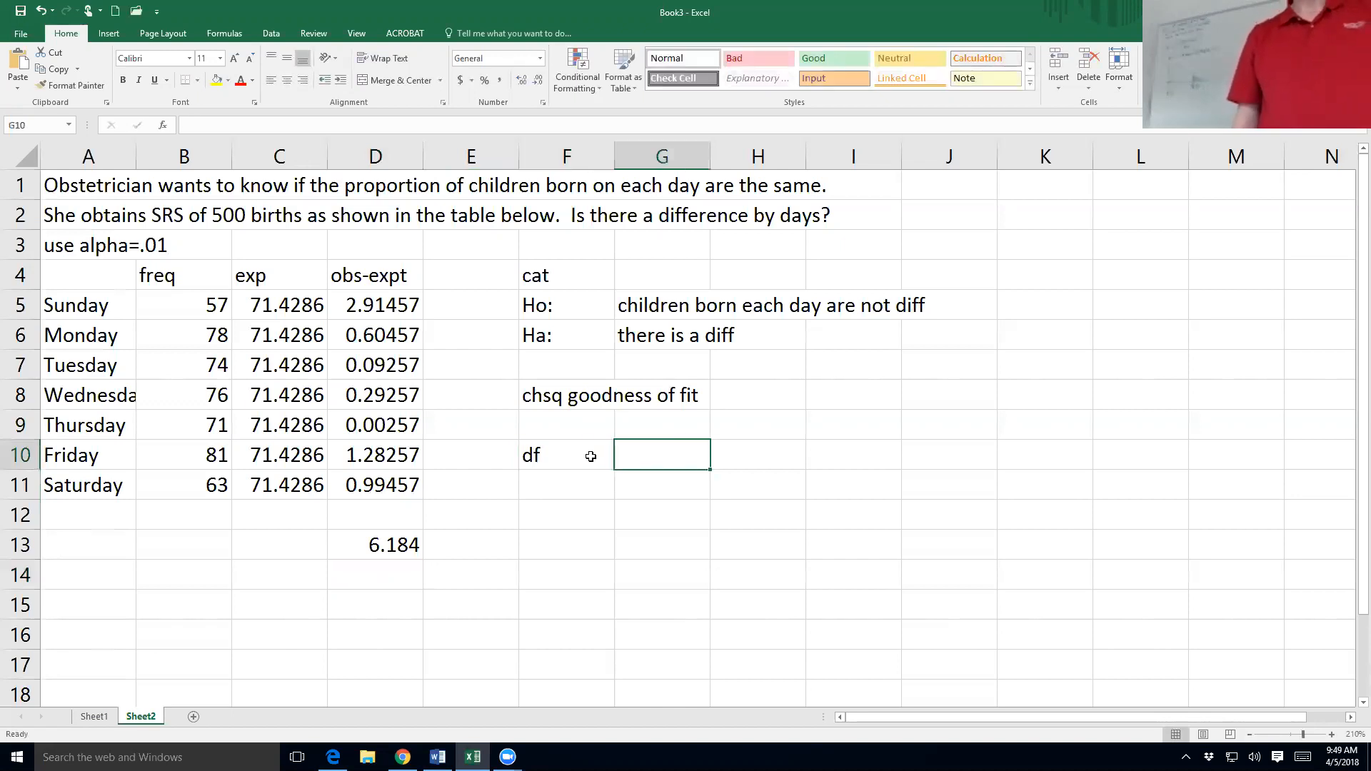
text(6)
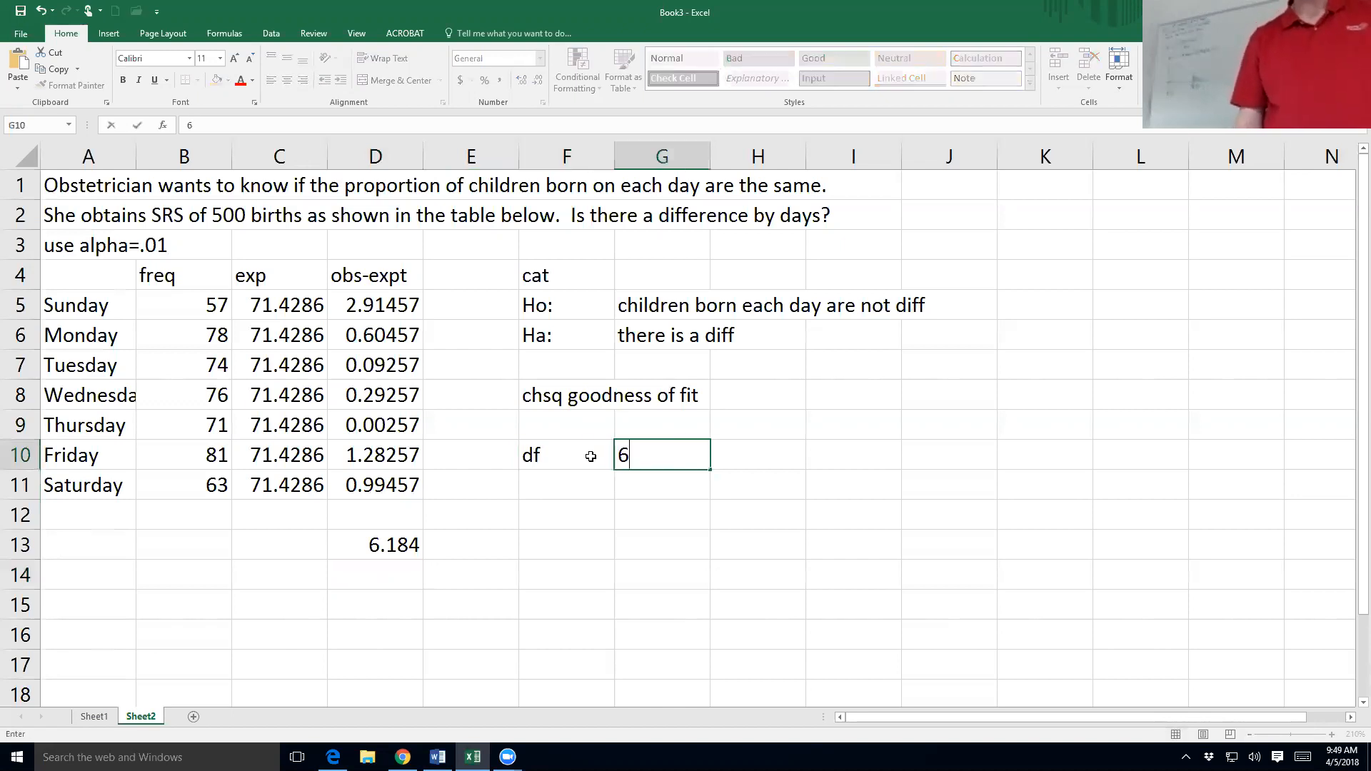
key(Return)
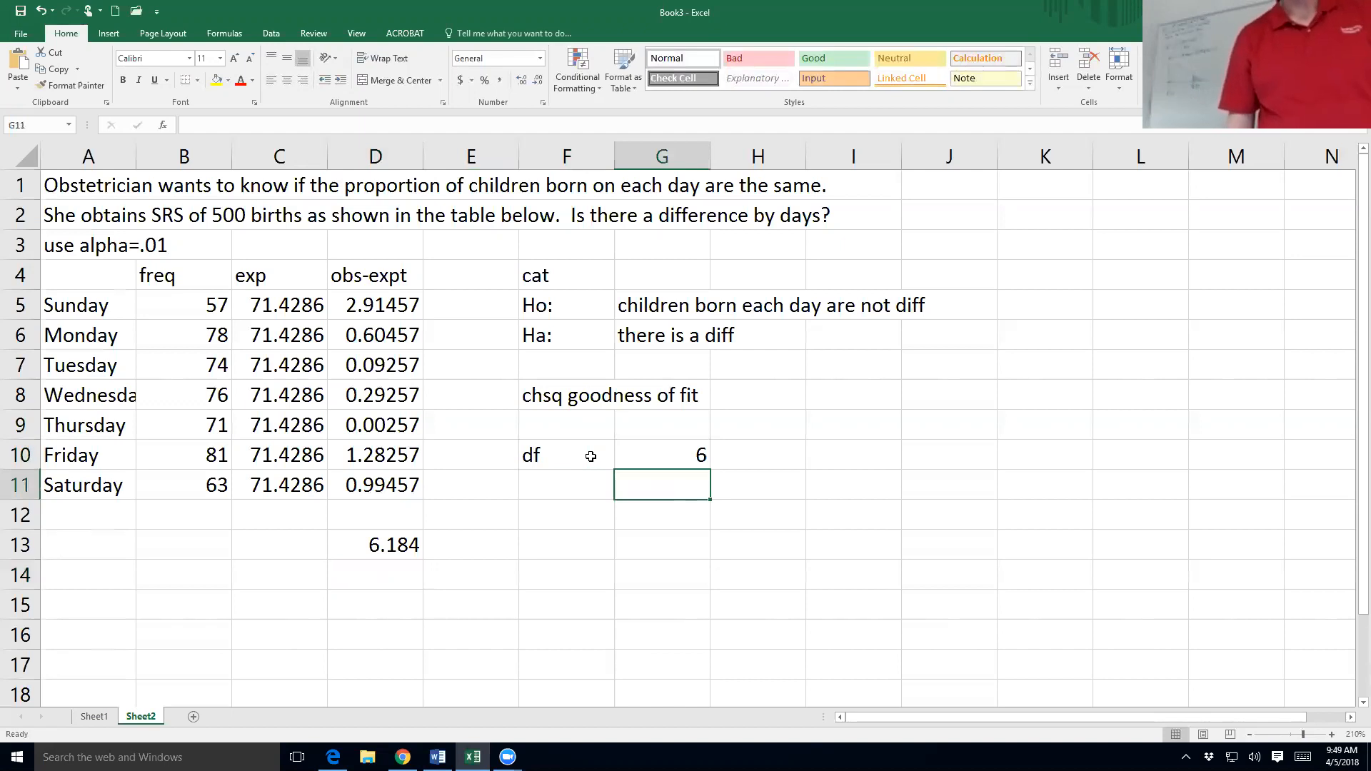
Step: Label F12 "pvalue" and compute the right-tailed chi-square probability in G12 with =CHISQ.DIST.RT(D13,G10)
key(Down)
key(Left)
text(pvalue)
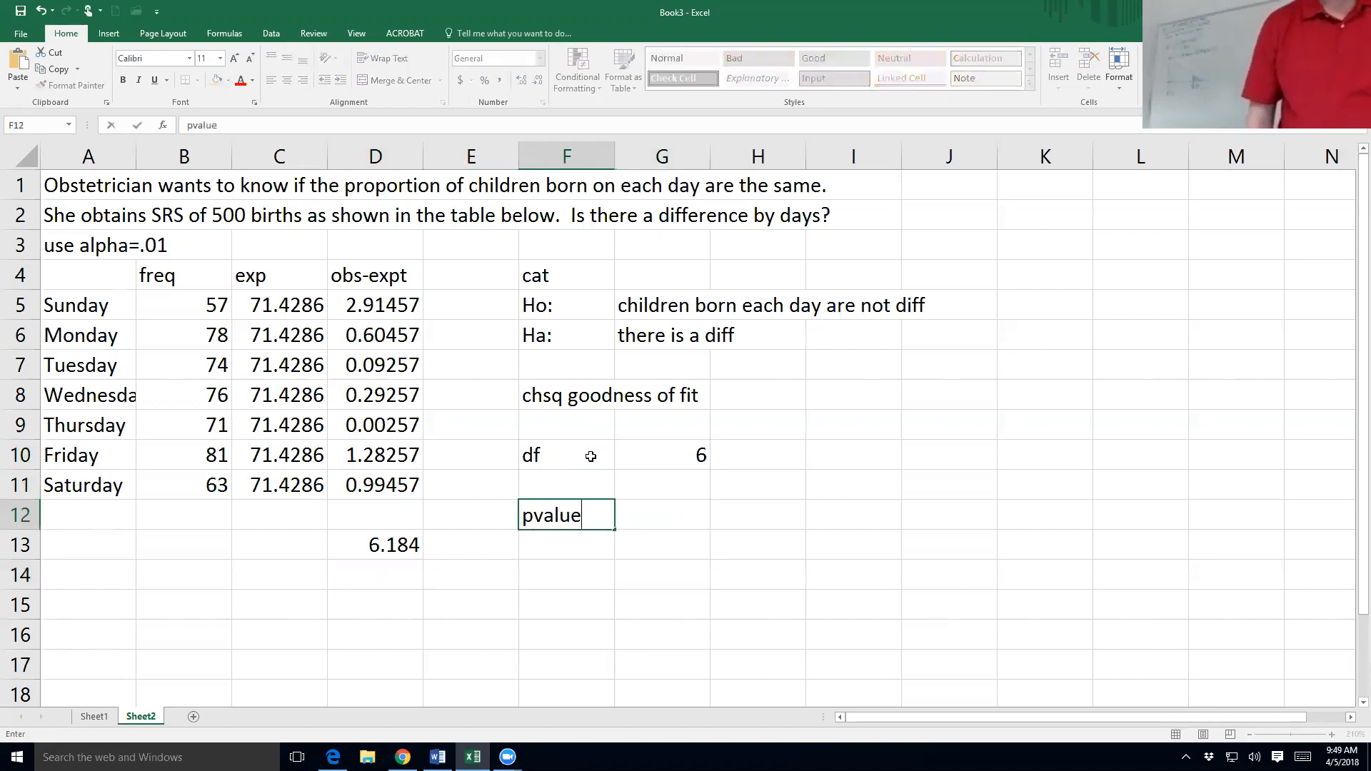
key(Tab)
text(=)
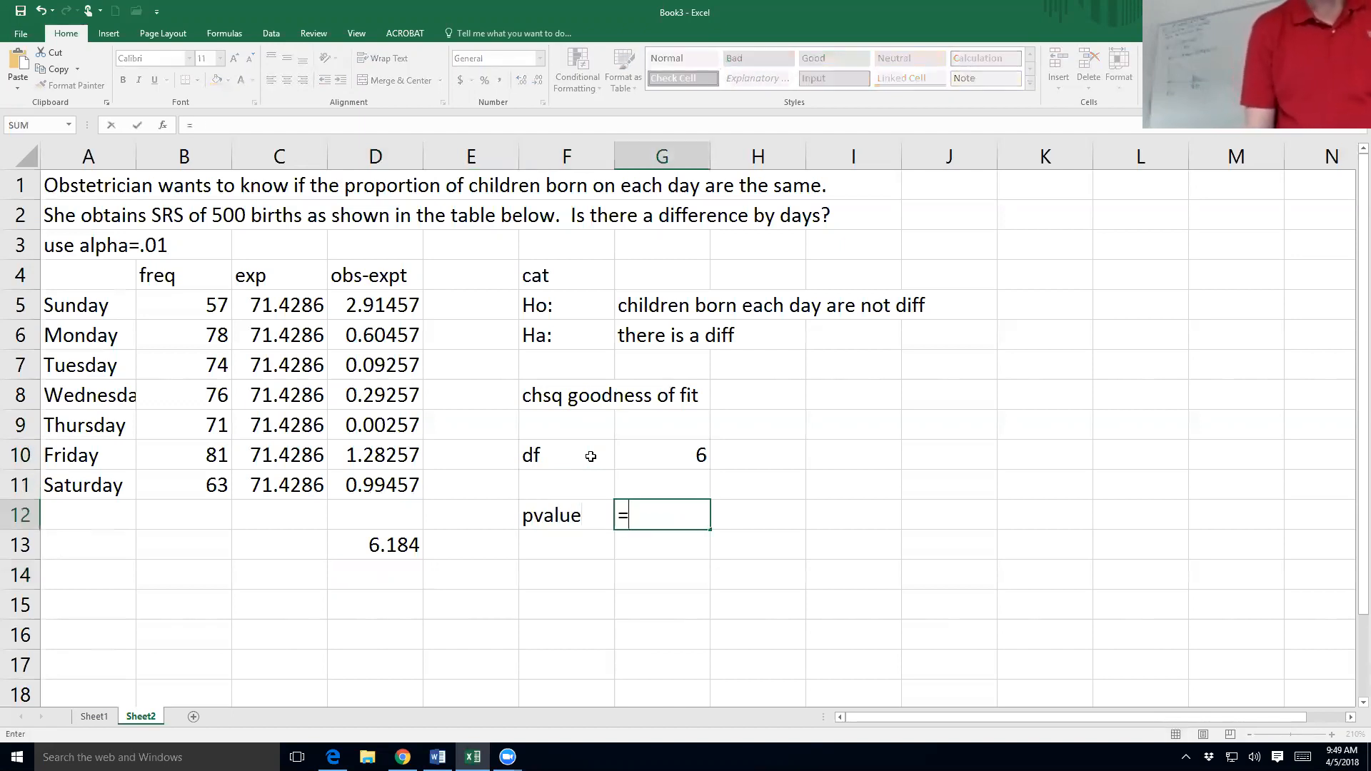
text(chis)
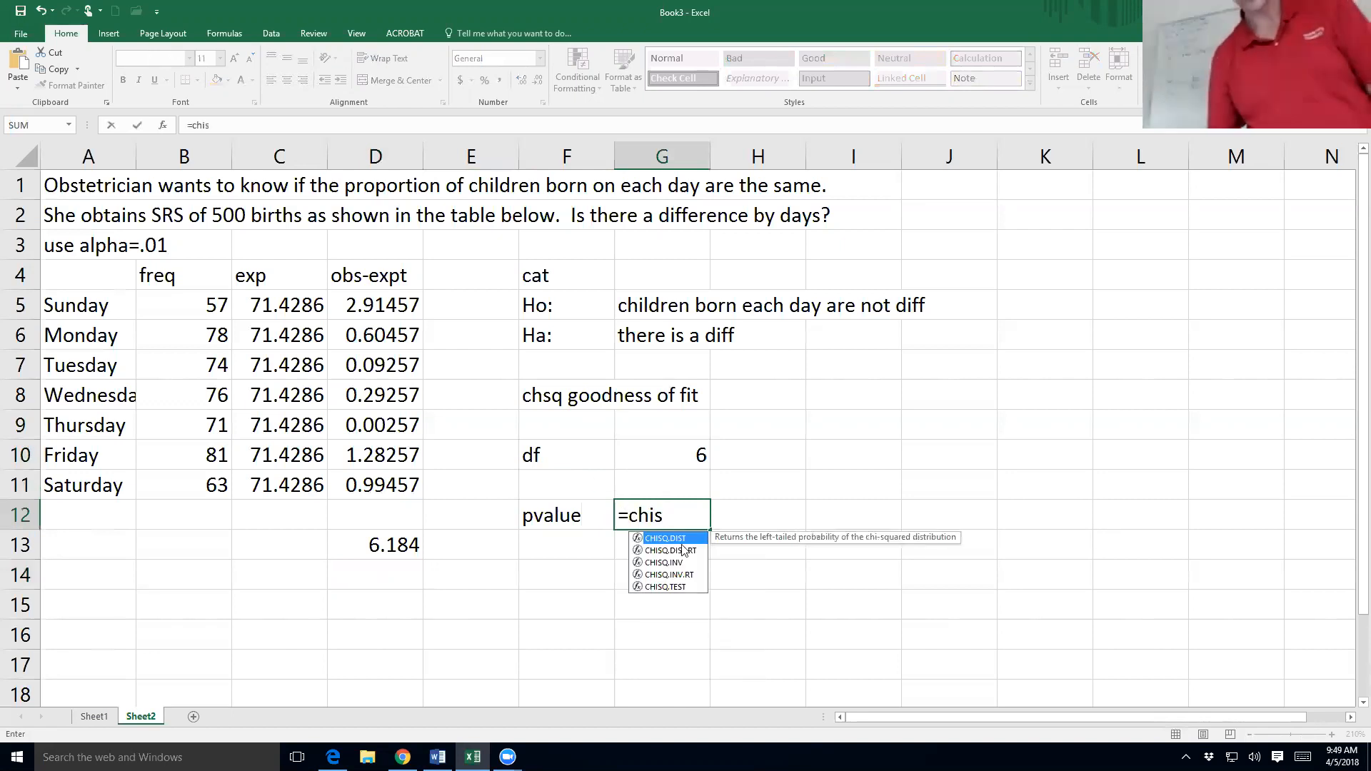
double_click(683, 551)
click(379, 546)
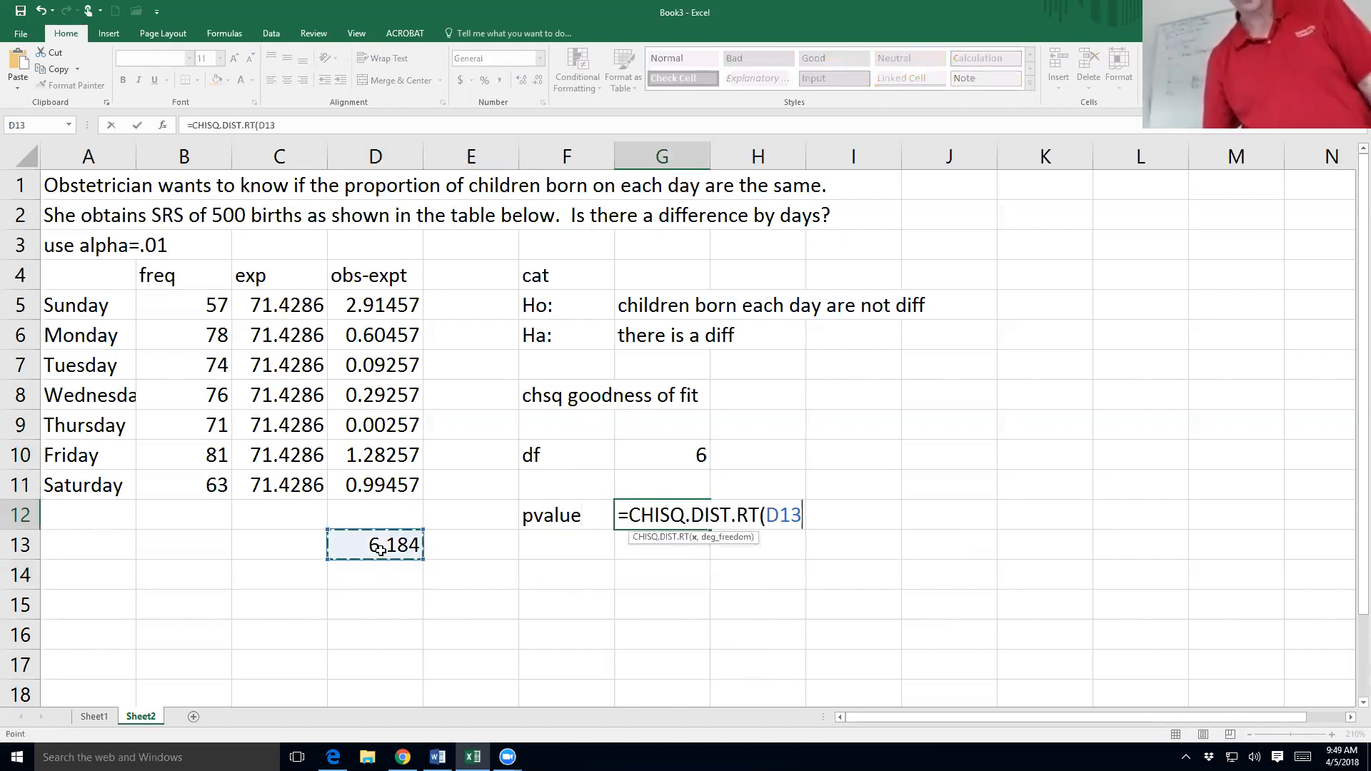
text(,)
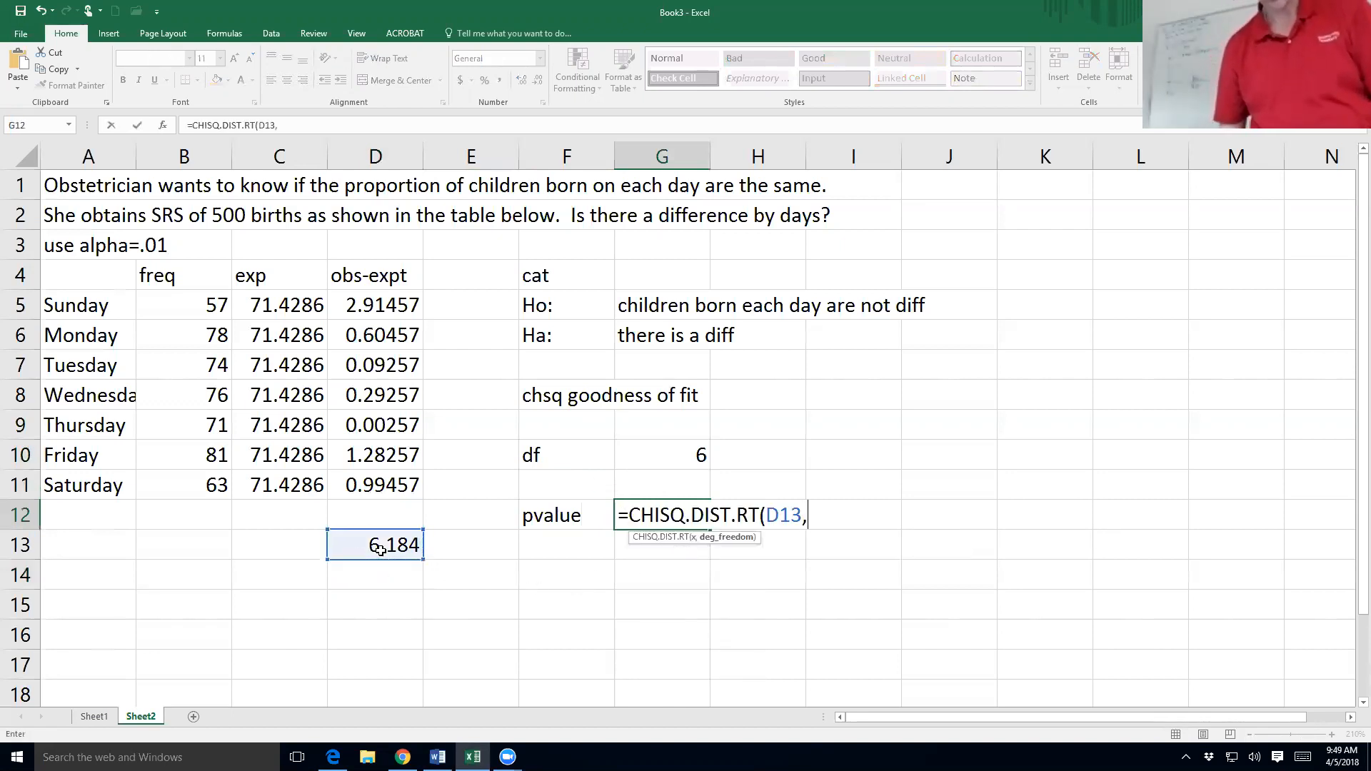
click(677, 463)
text())
key(Return)
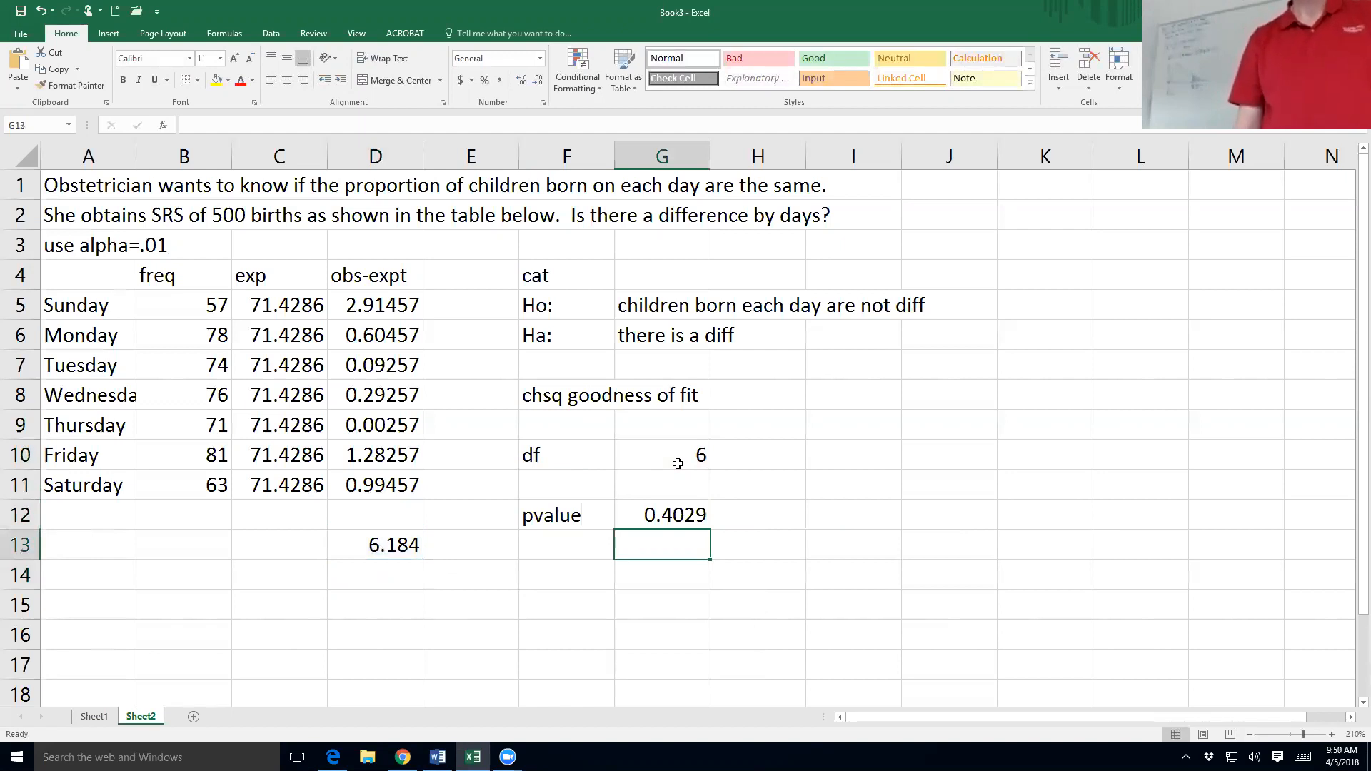
Step: Record the test decision "do not reject" in F14
key(Down)
key(Left)
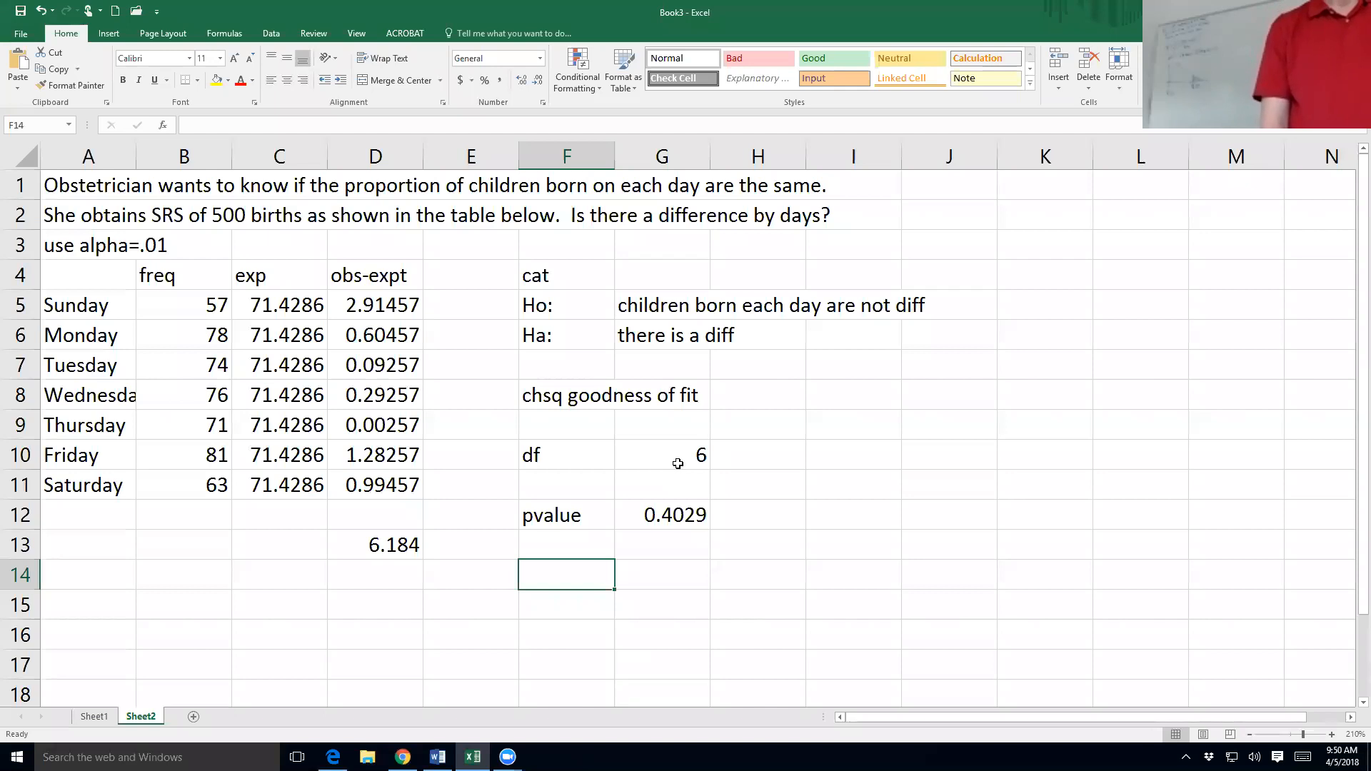
text(do not reject)
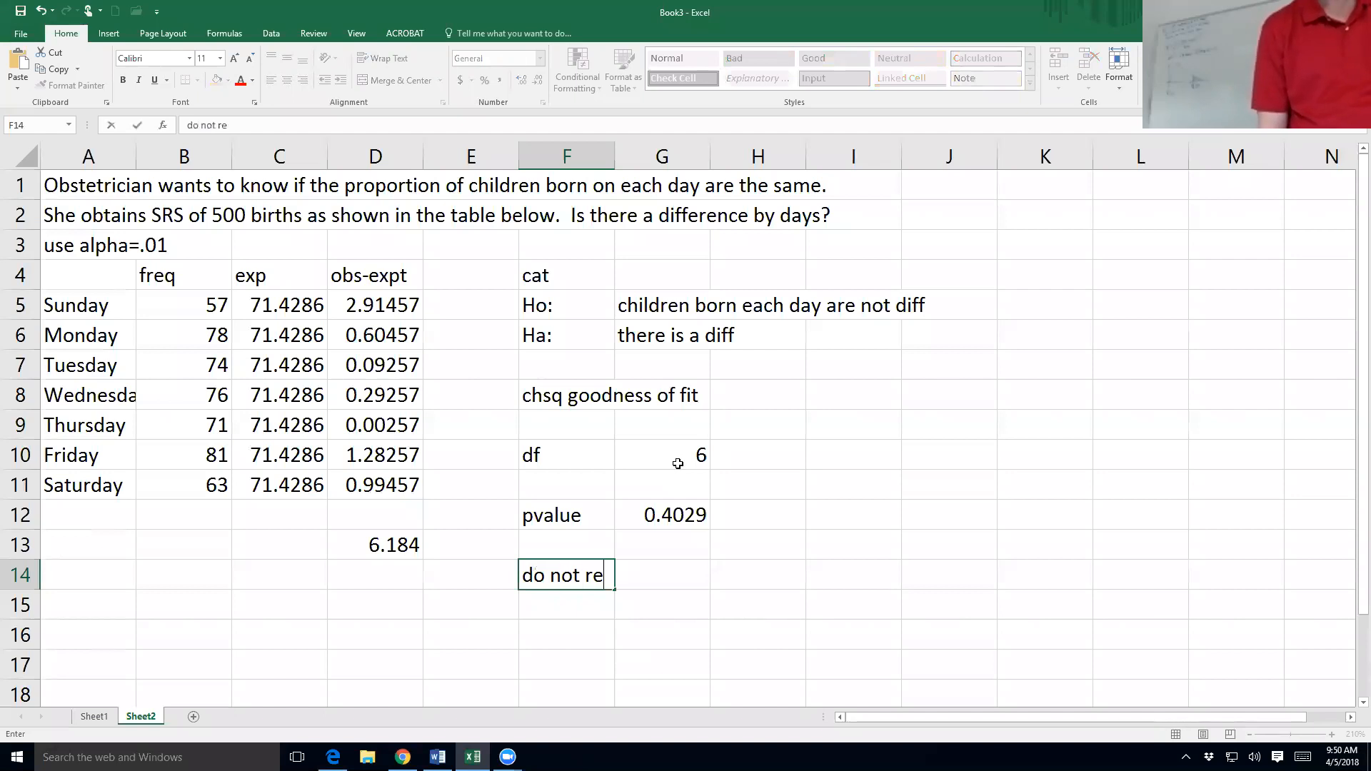
key(Return)
key(Return)
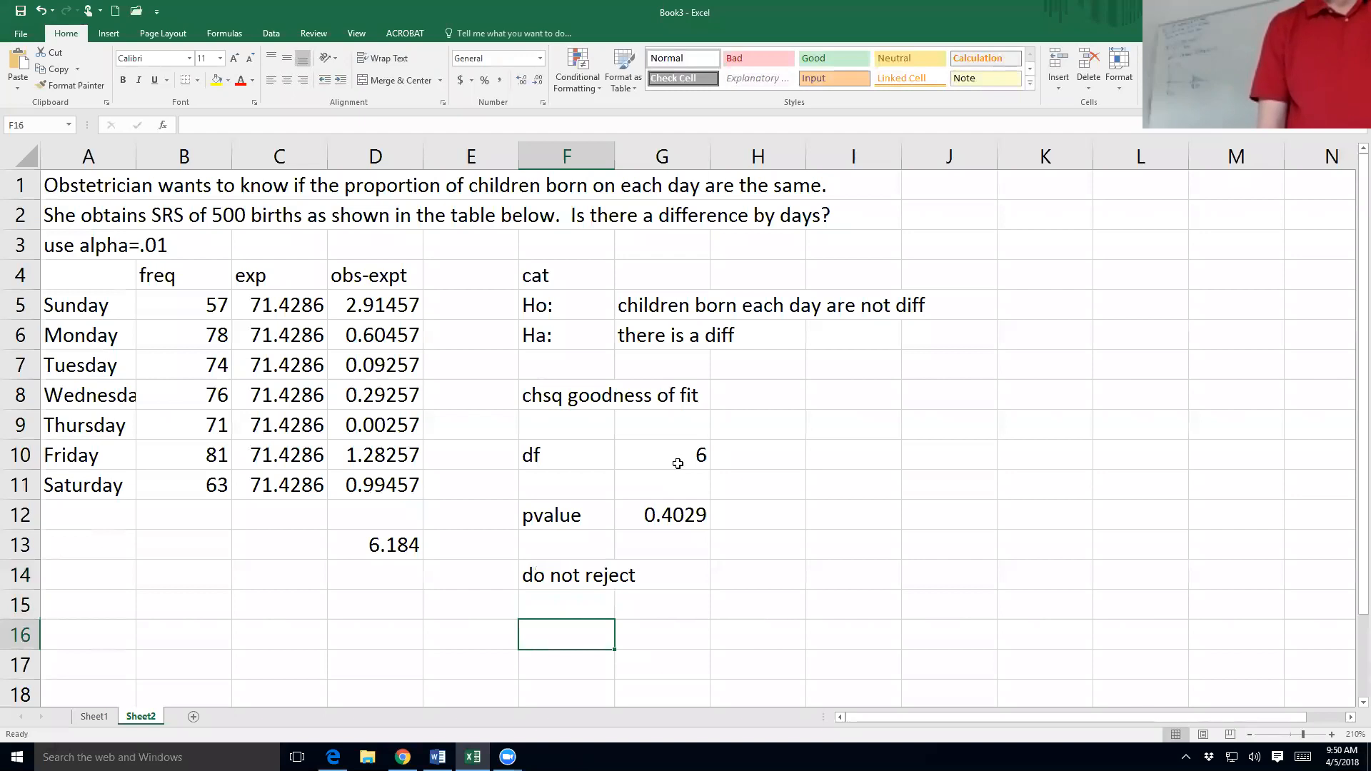
Step: Write the conclusion "number of children born each each day is roughtly the same" in F16
text(num)
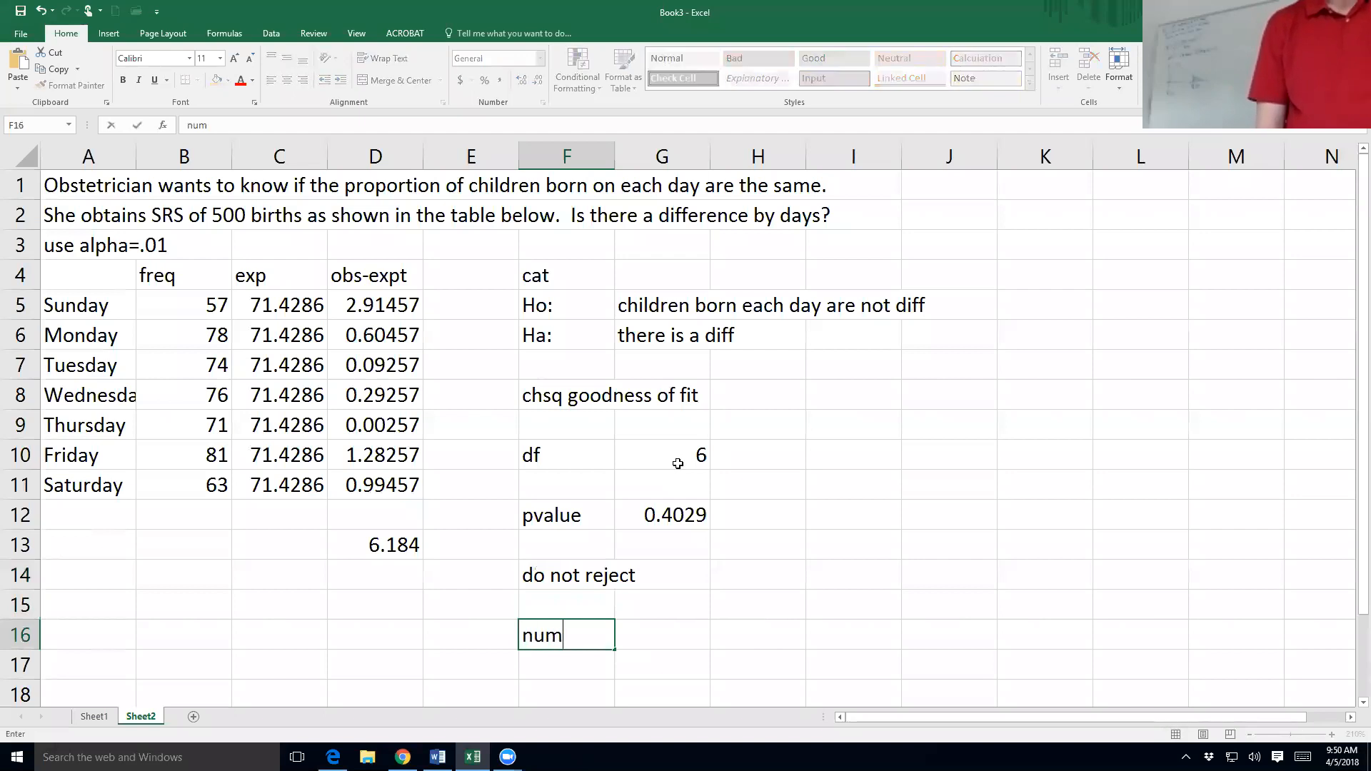
text(ber of children both)
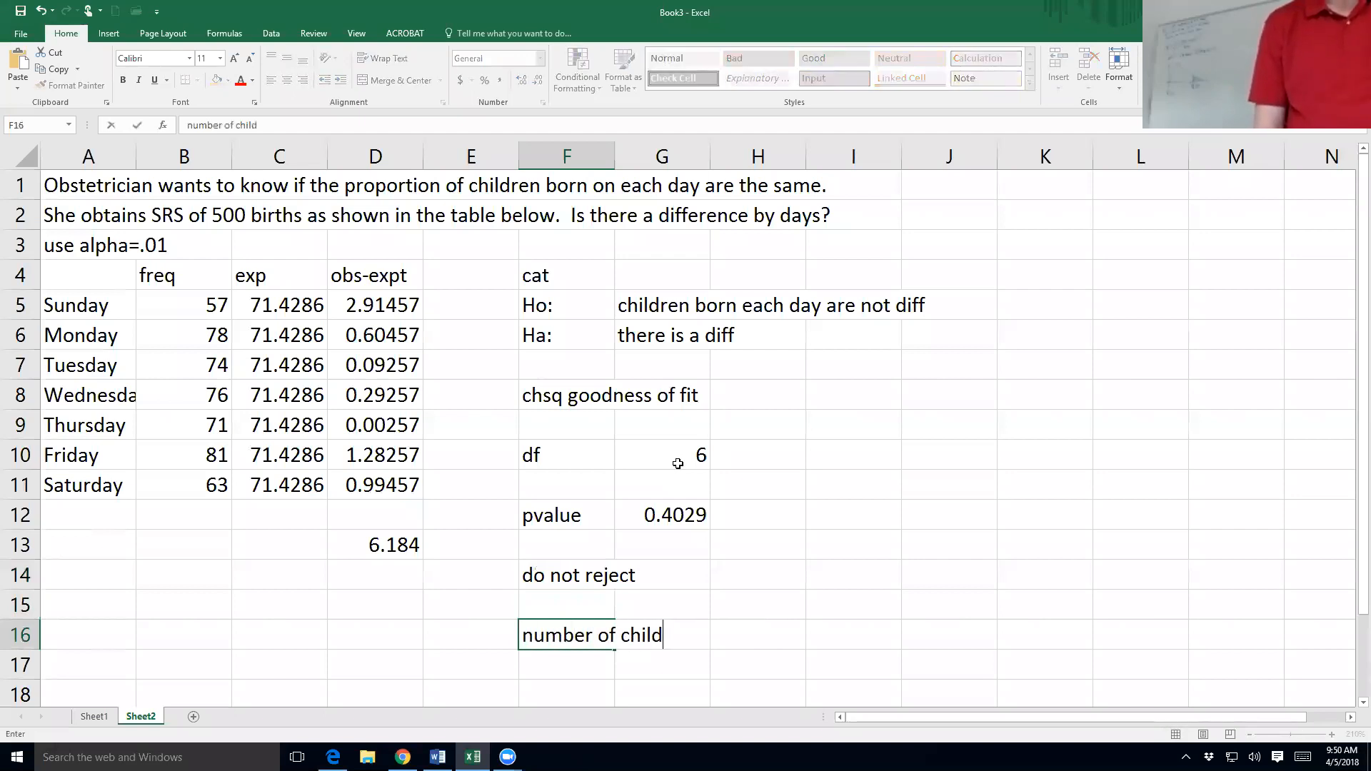
key(BackSpace)
key(BackSpace)
key(BackSpace)
text(orn each is)
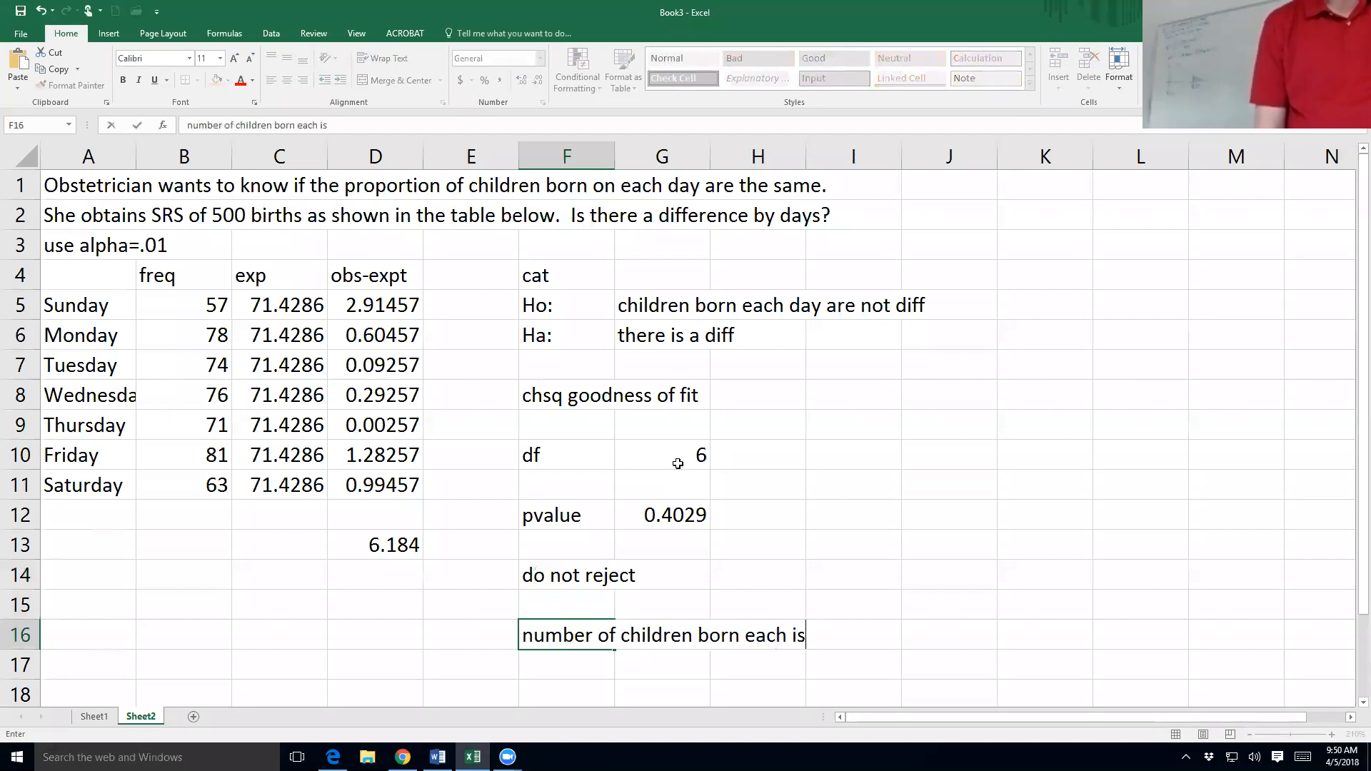
key(BackSpace)
key(BackSpace)
key(BackSpace)
text(each day si)
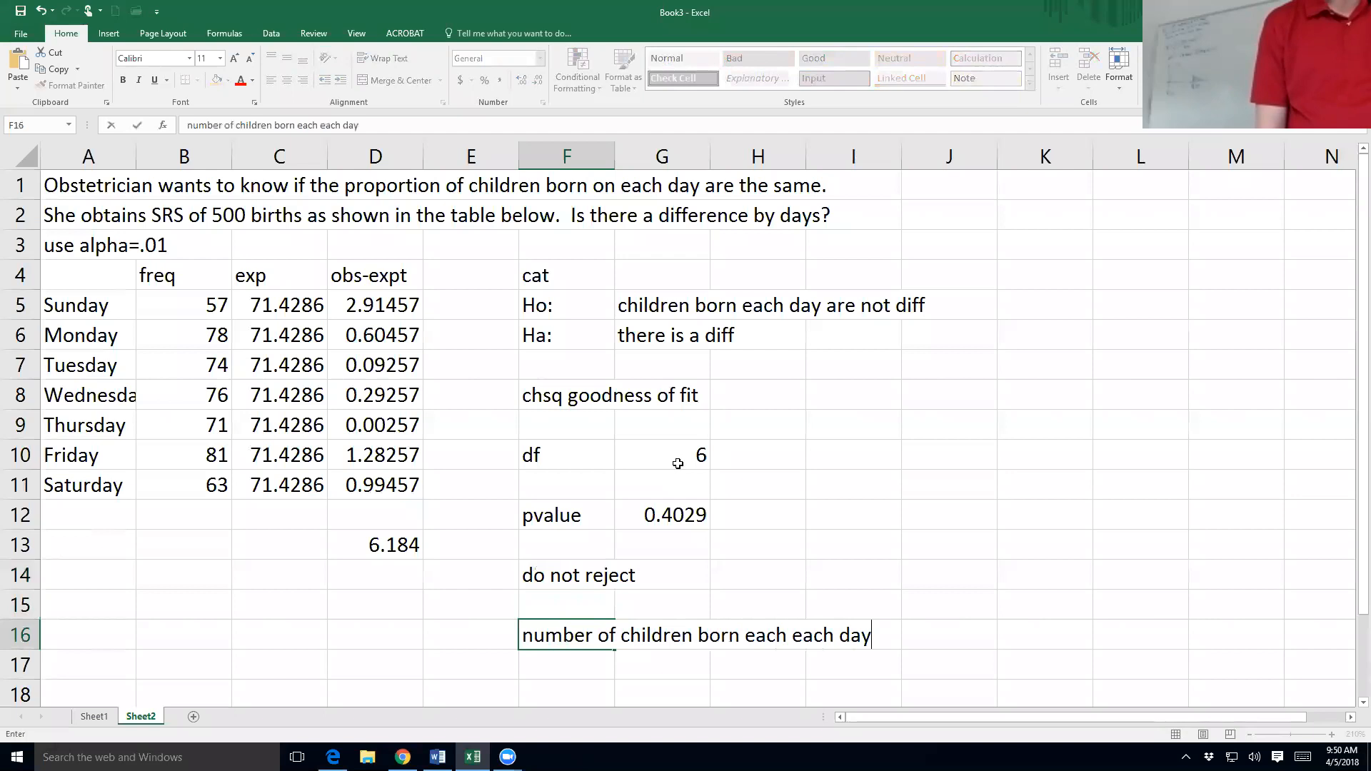
key(BackSpace)
key(BackSpace)
text(is)
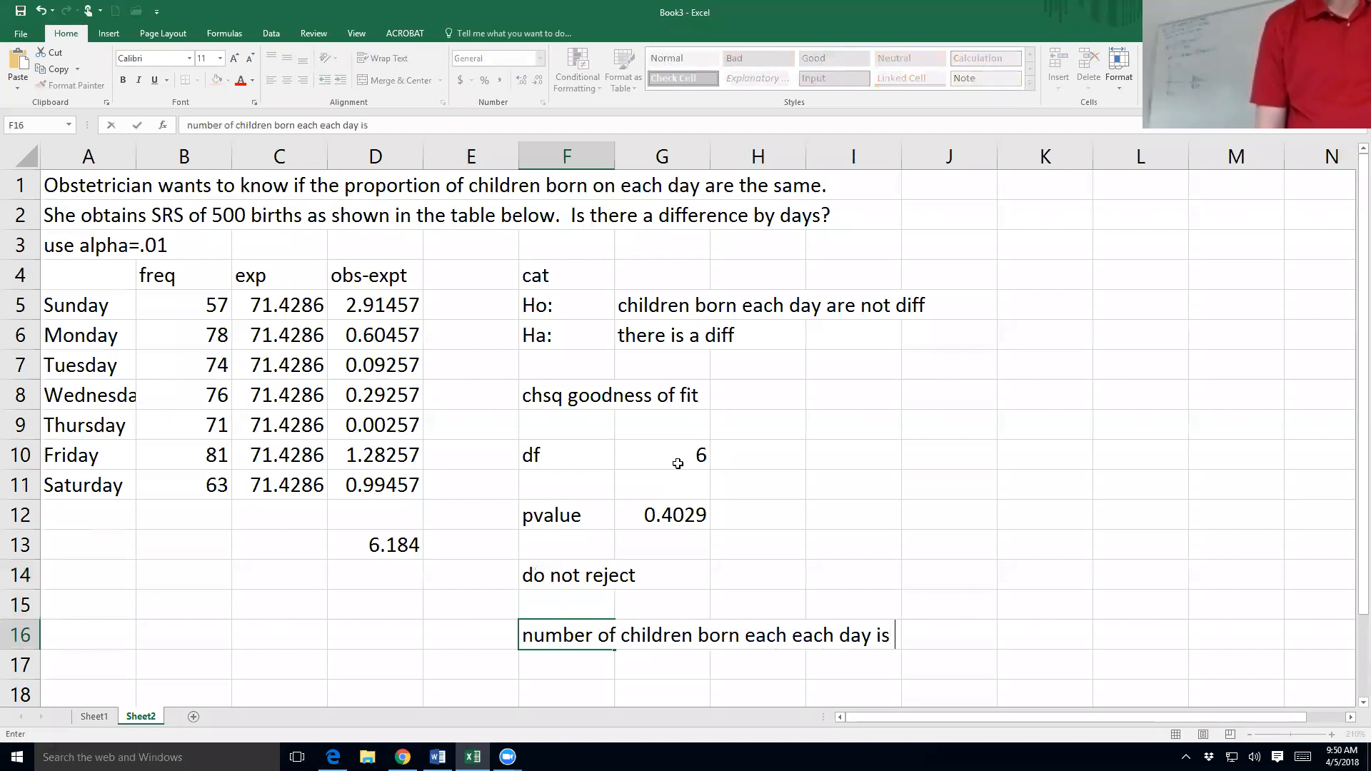
key(BackSpace)
key(BackSpace)
text(is roughtly )
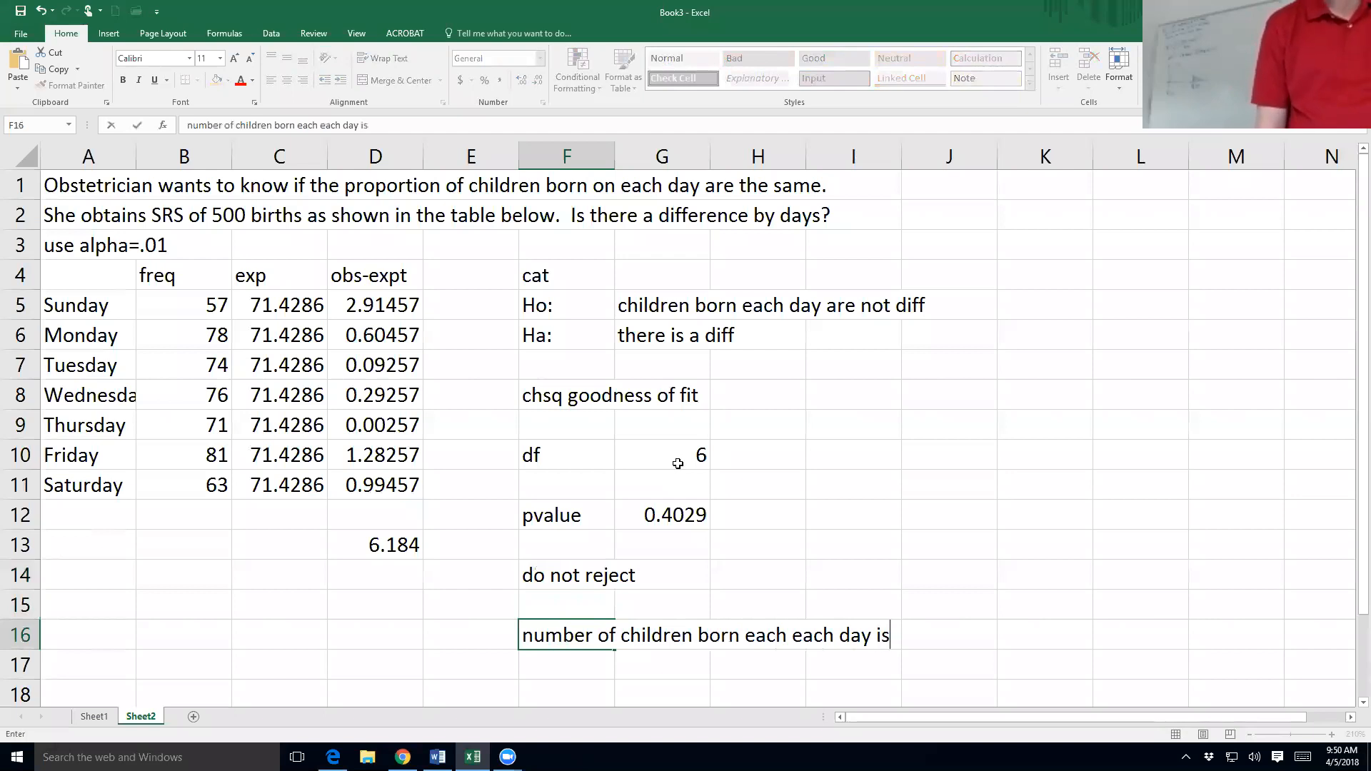
text(the same)
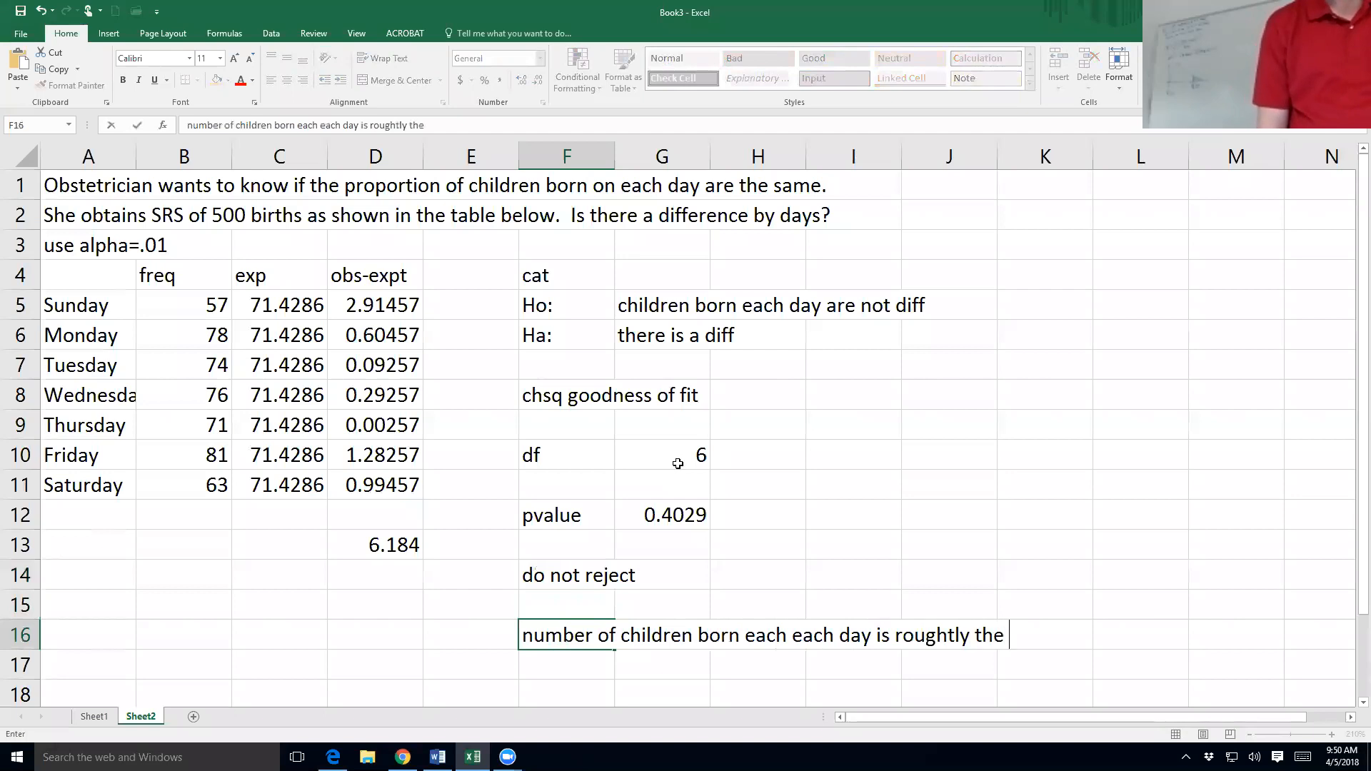
key(Return)
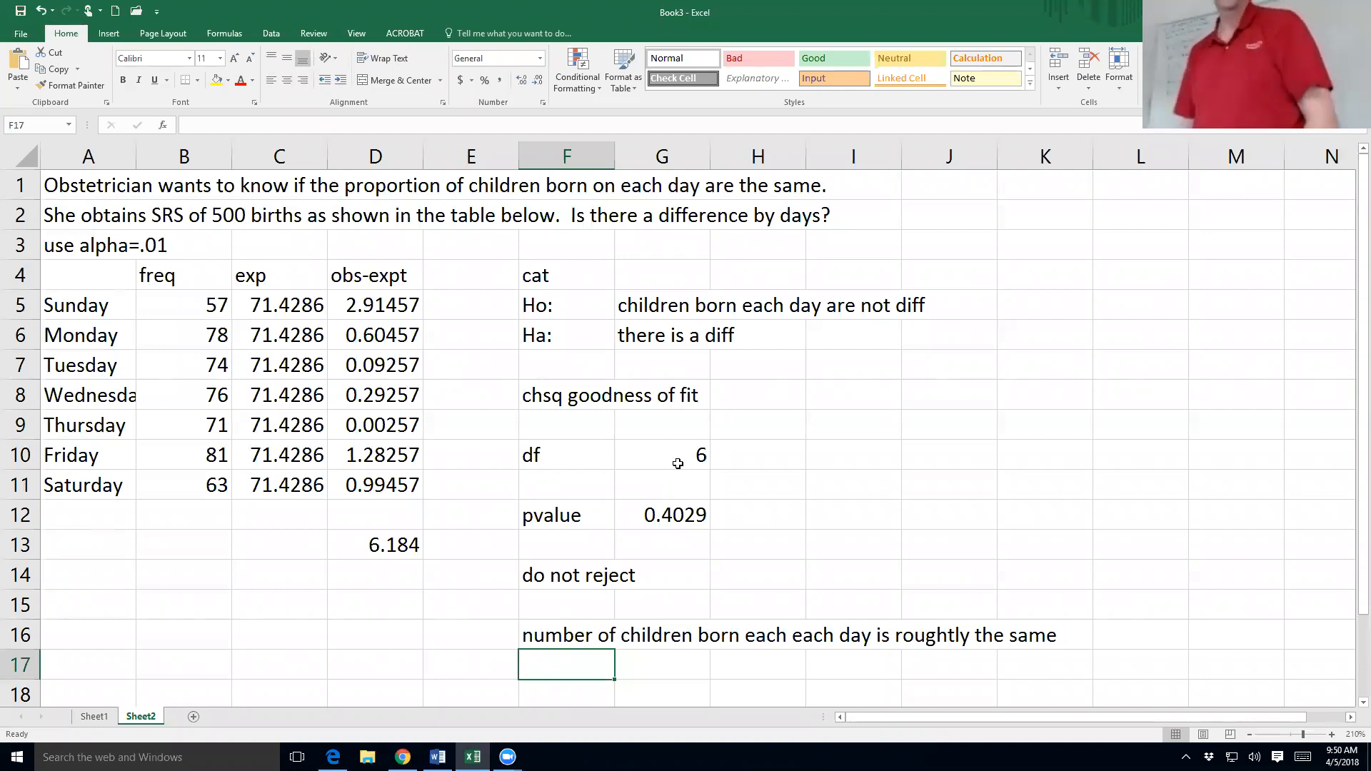
Step: Inspect the chi-square contributions for Sunday in D5 and Friday in D10
click(410, 301)
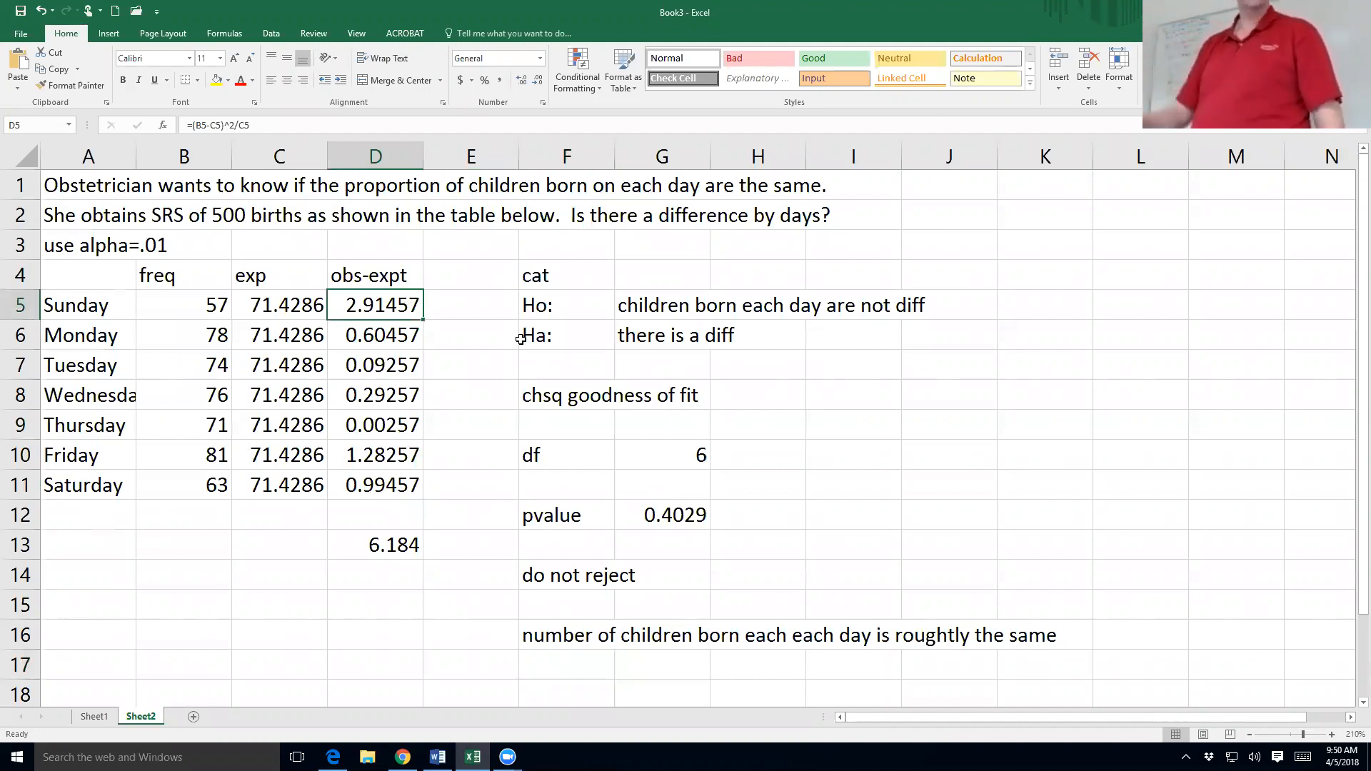
click(404, 464)
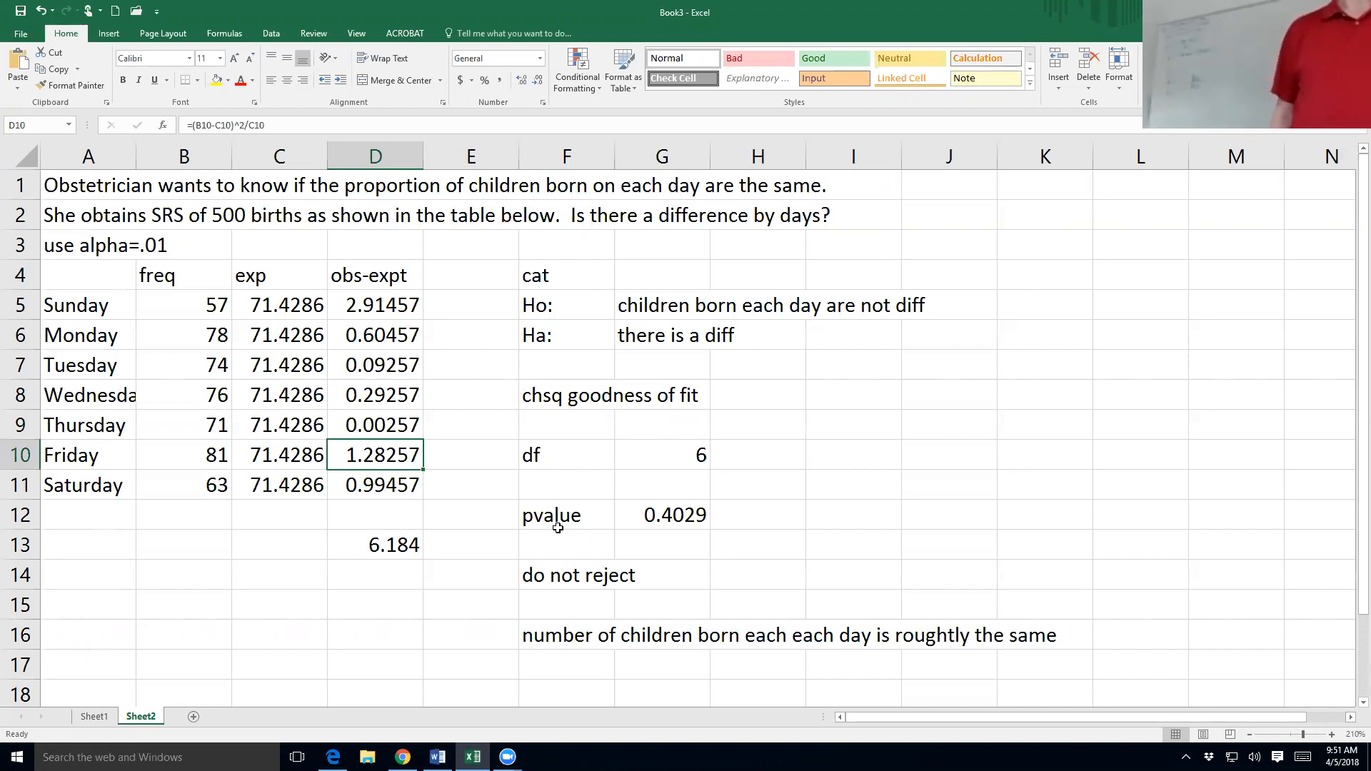
Step: Bring up the Save As locations for the unsaved workbook
click(25, 36)
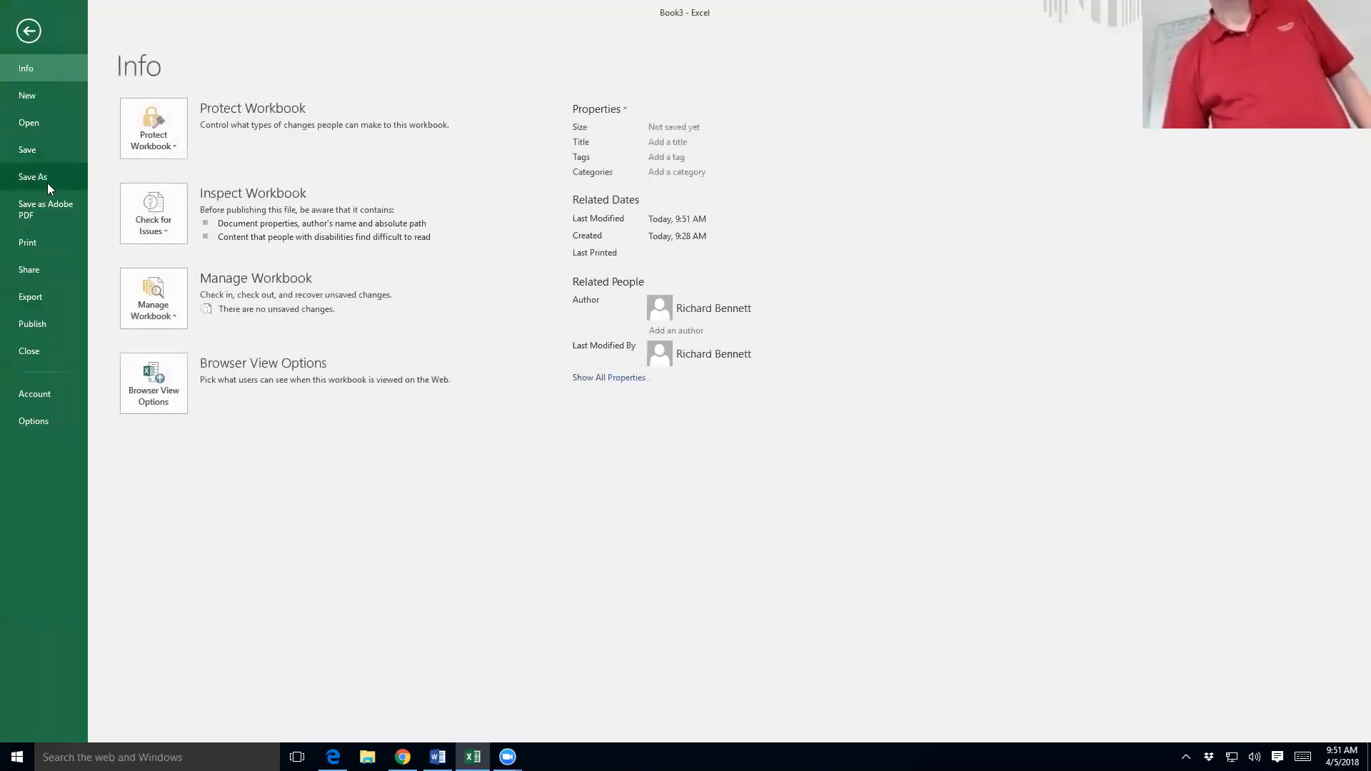
click(47, 183)
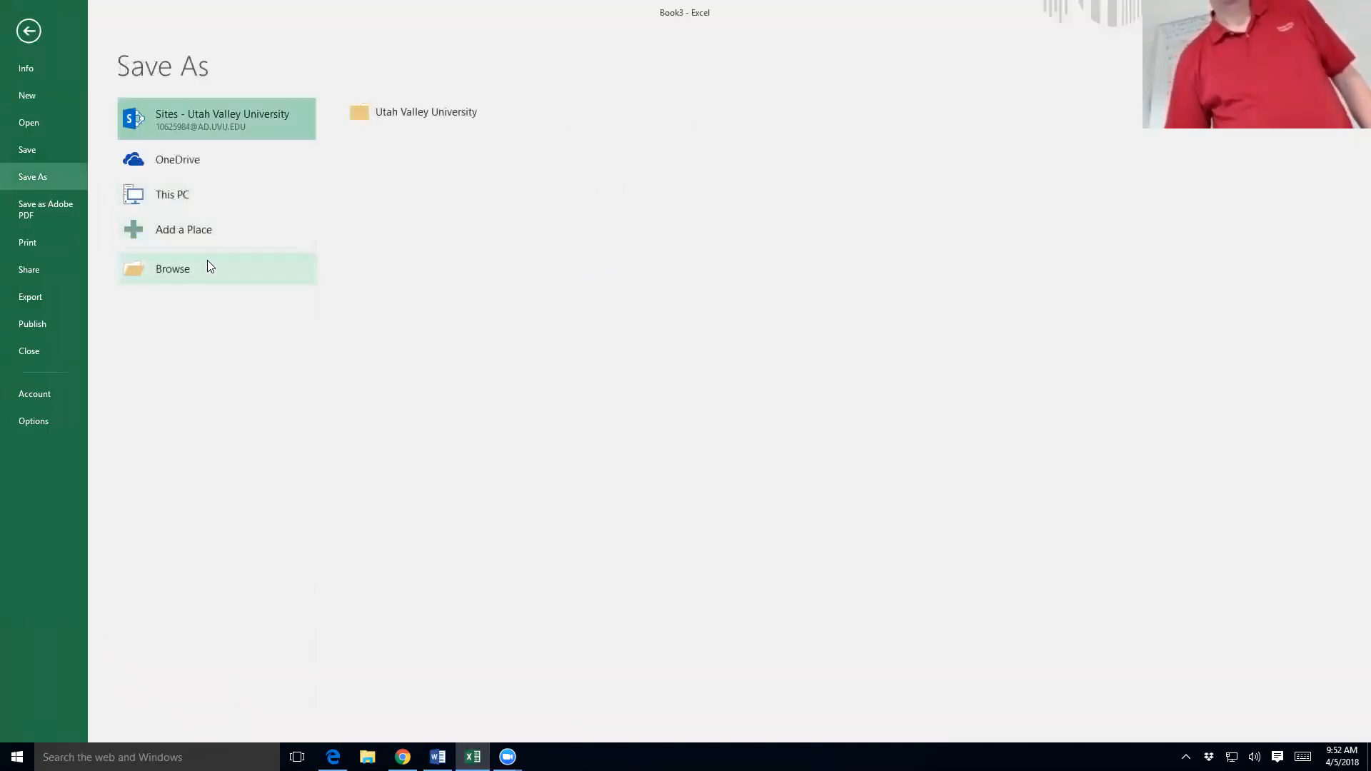